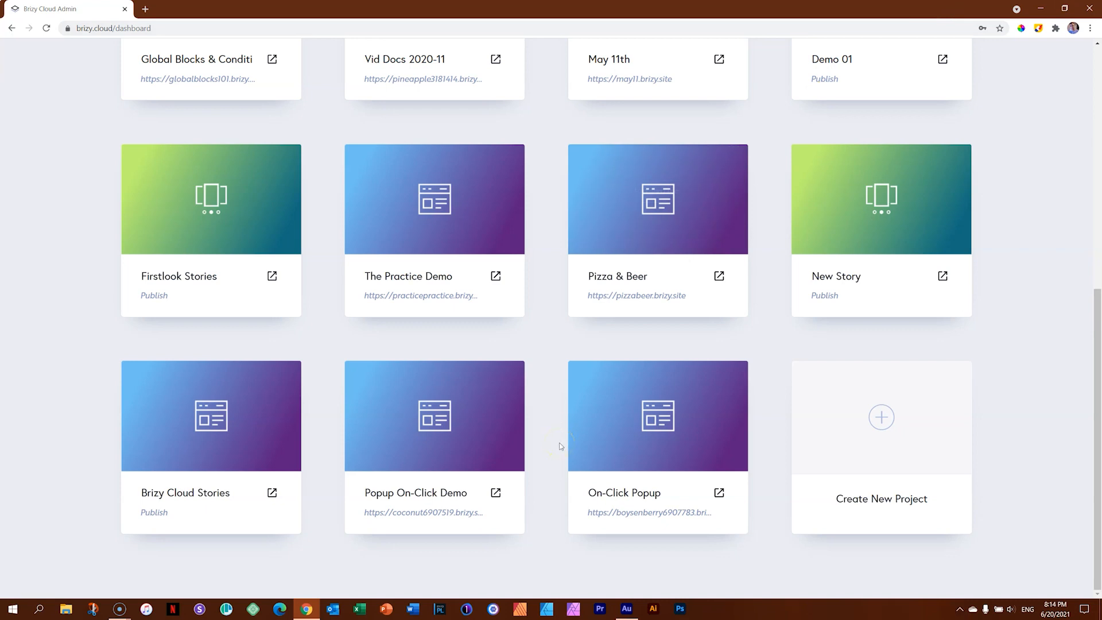
Open the live site of the Popup On-Click Demo project and test opening and closing the hero's Click Here to Buy popup.
{"action": "left_click", "coordinate": [493, 493]}
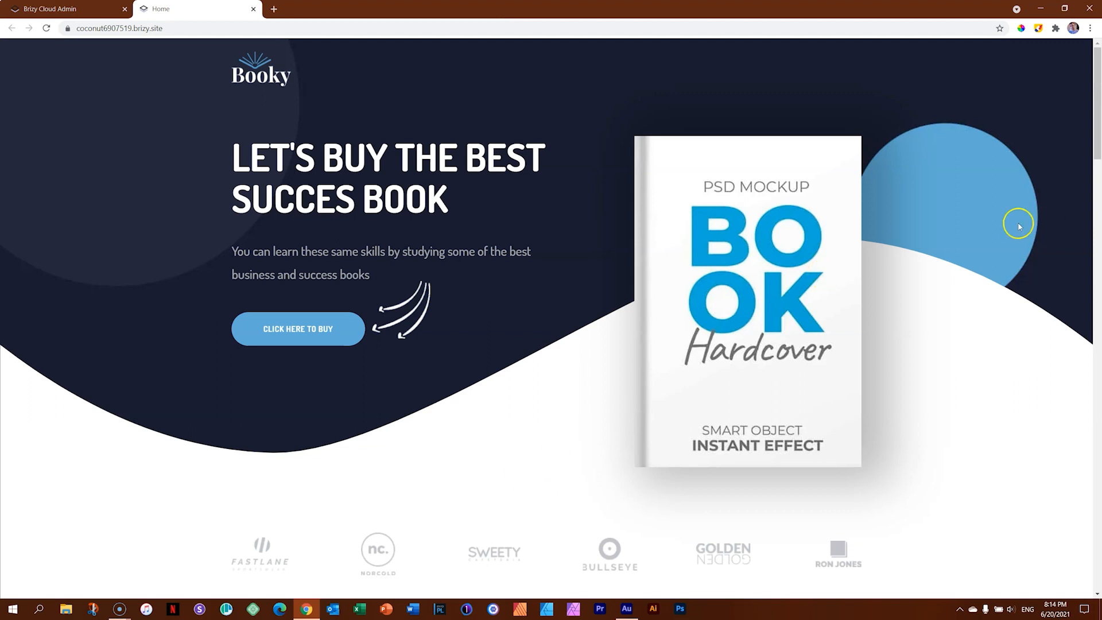
{"action": "left_click_drag", "start_coordinate": [1097, 105], "coordinate": [1098, 66]}
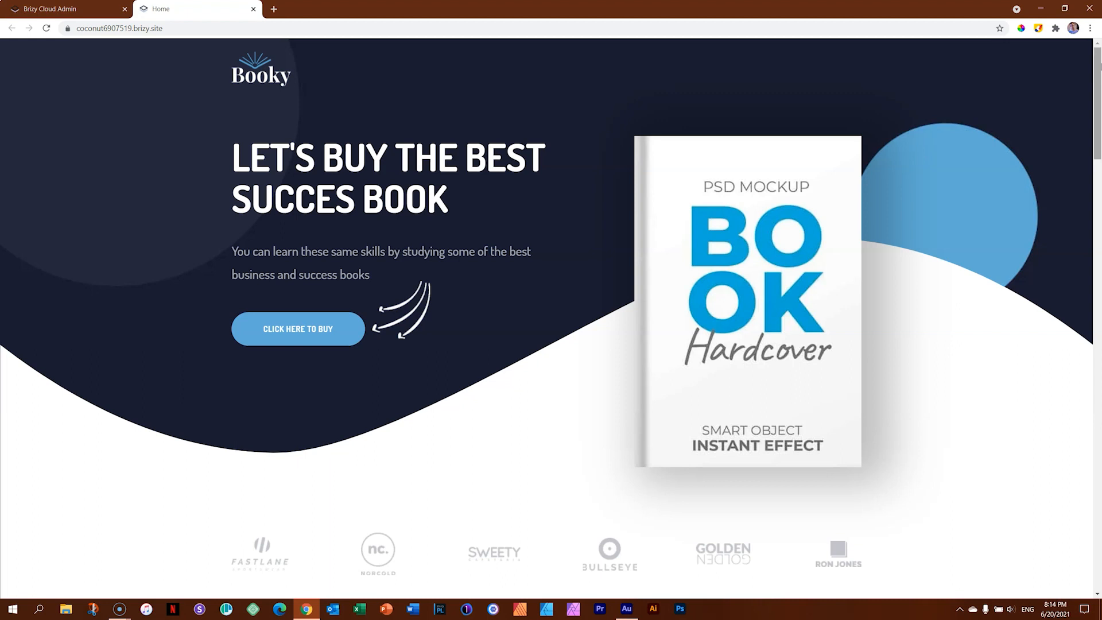
{"action": "left_click", "coordinate": [325, 339]}
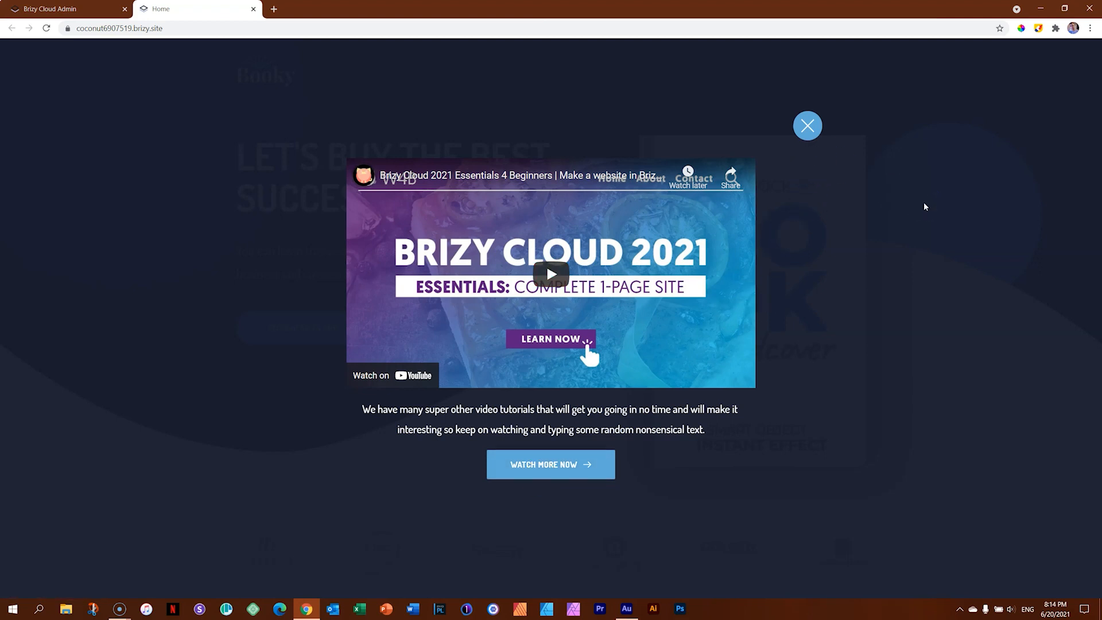
{"action": "left_click", "coordinate": [809, 127]}
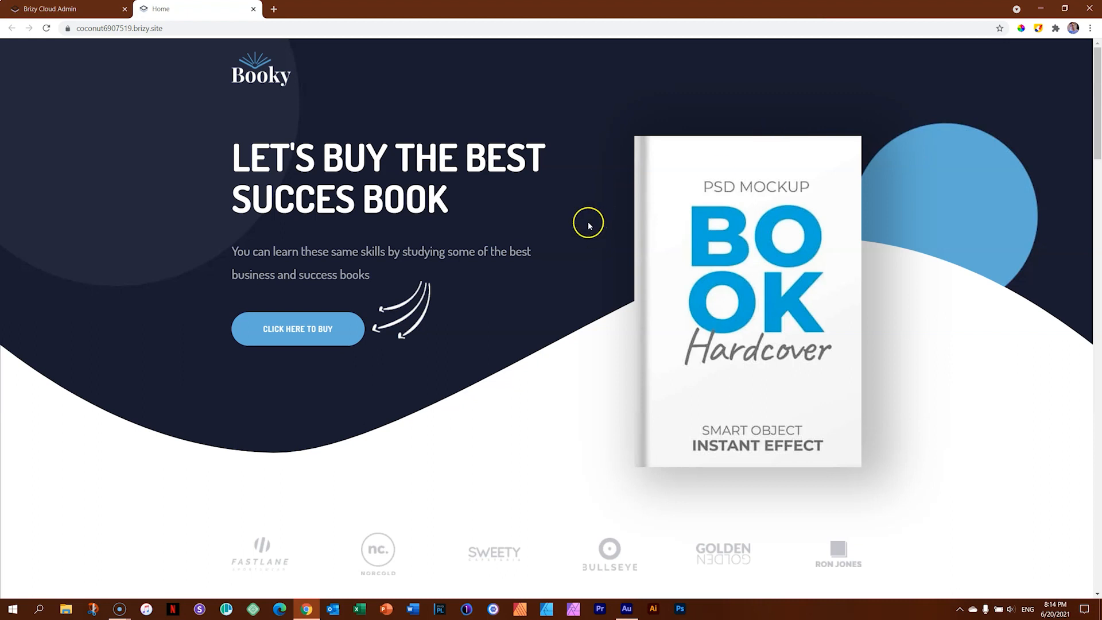
Retest the hero button's popup, dismissing it with its close icon and by selecting the area outside its content.
{"action": "left_click", "coordinate": [303, 339]}
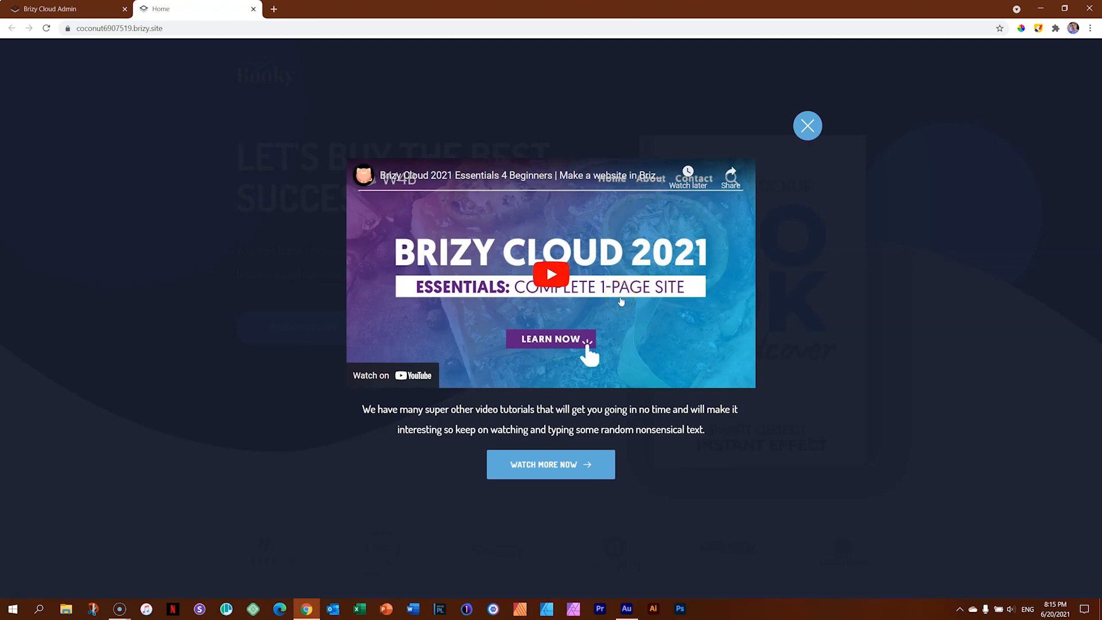
{"action": "left_click", "coordinate": [807, 125]}
{"action": "mouse_move", "coordinate": [1097, 125]}
{"action": "left_mouse_down"}
{"action": "mouse_move", "coordinate": [1098, 557]}
{"action": "mouse_move", "coordinate": [1099, 104]}
{"action": "left_mouse_up"}
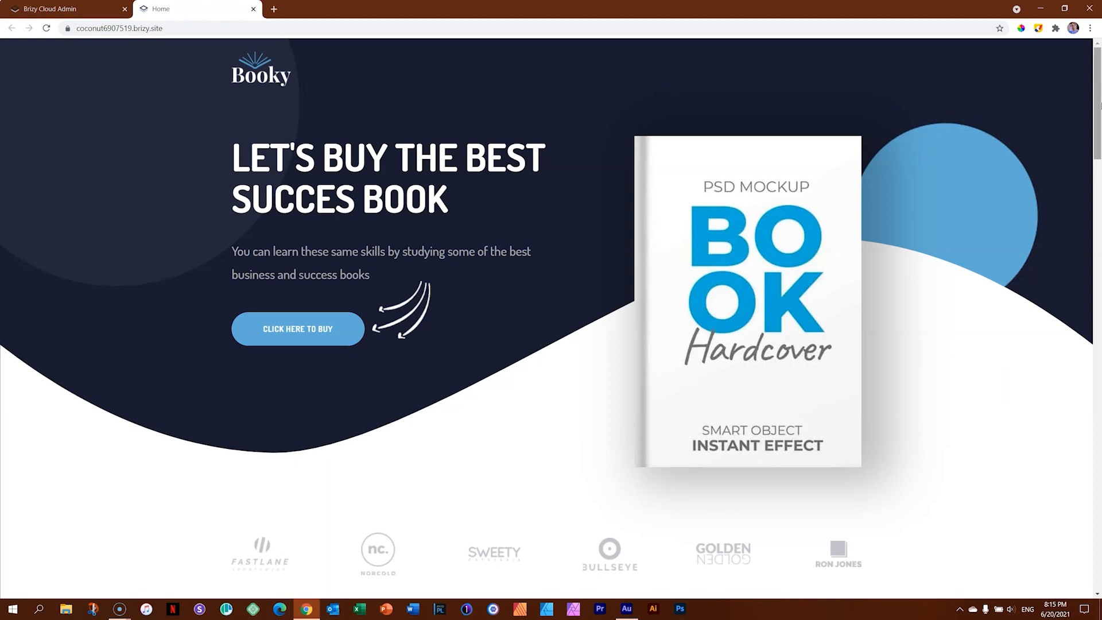
{"action": "left_click", "coordinate": [324, 327]}
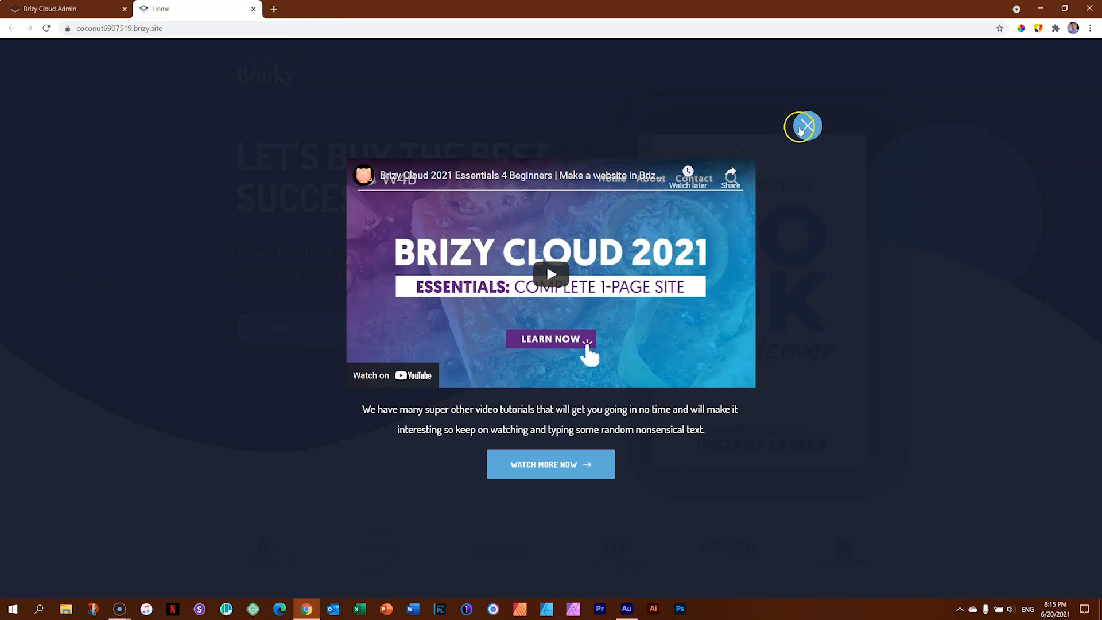
{"action": "left_click", "coordinate": [801, 129]}
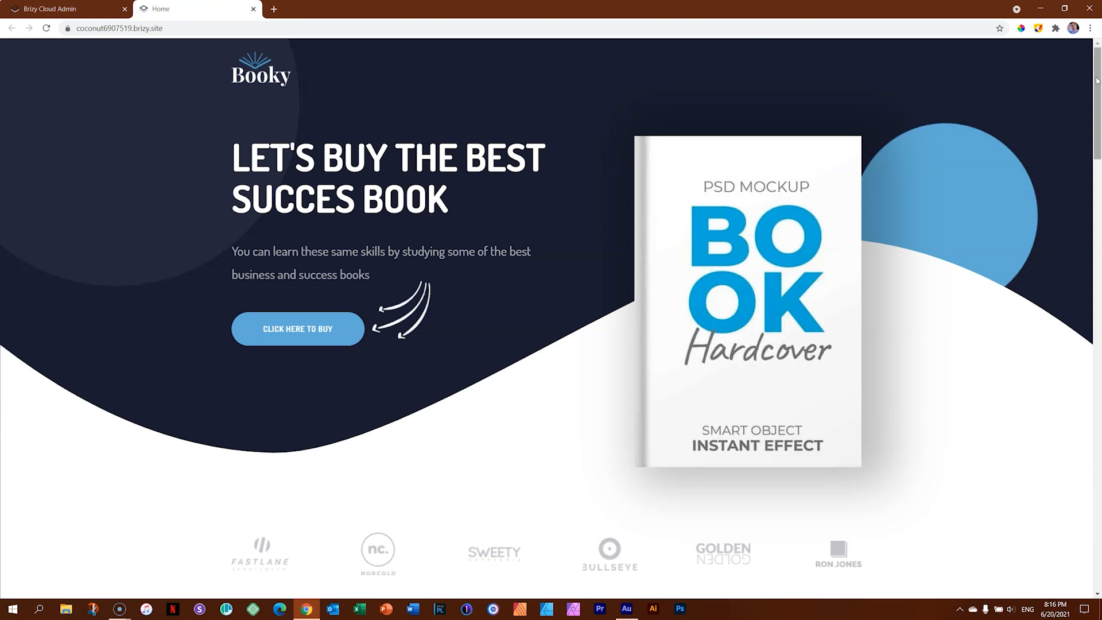
{"action": "left_click", "coordinate": [310, 331]}
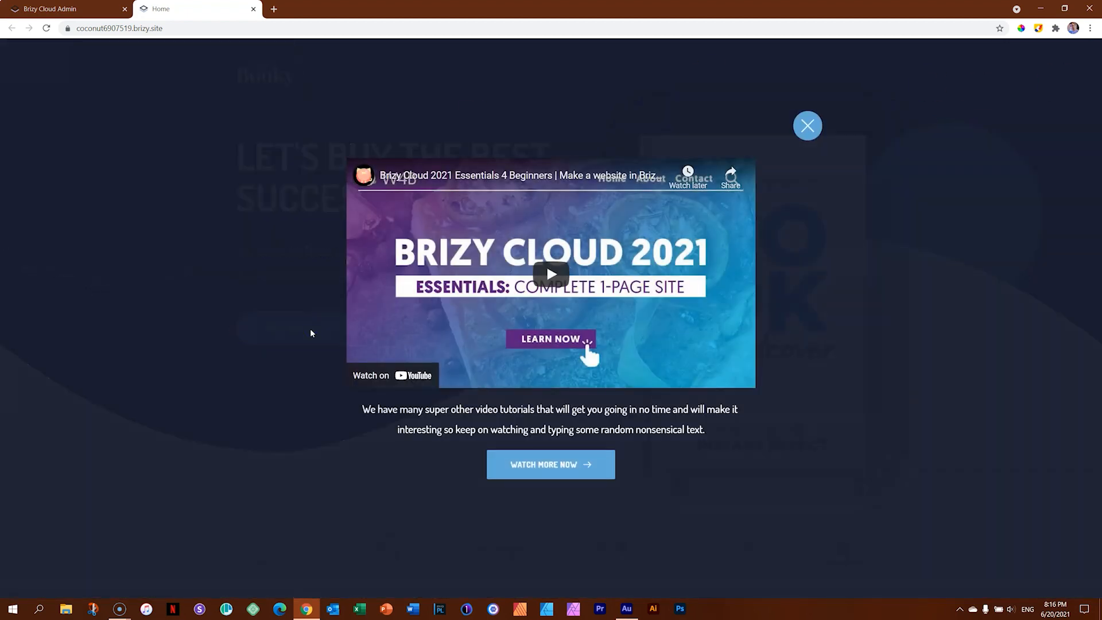
{"action": "left_click", "coordinate": [815, 265]}
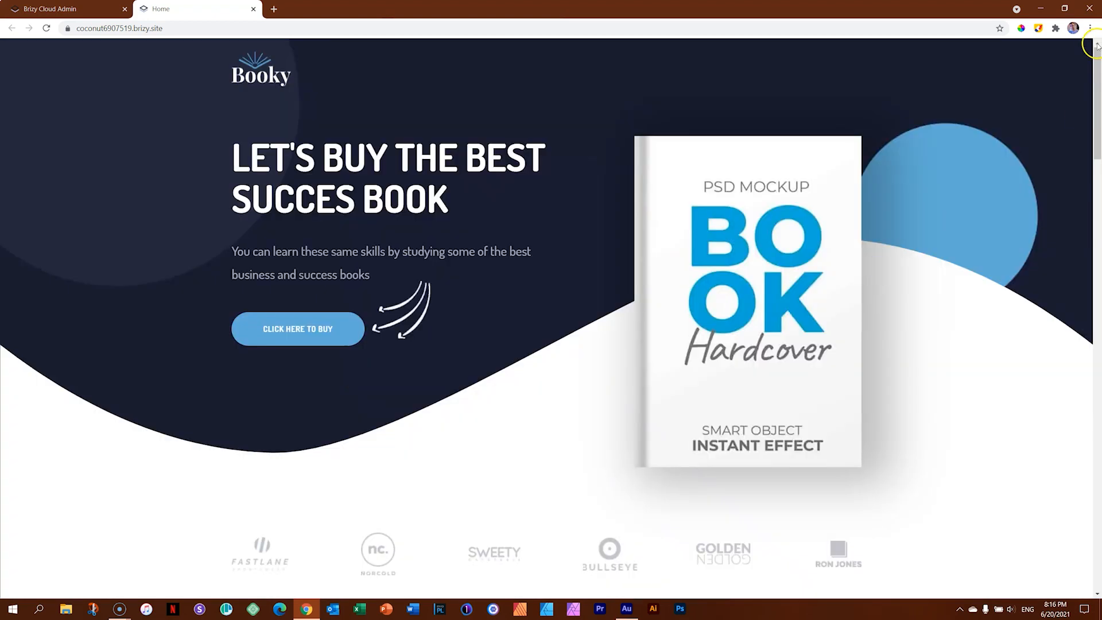
Open the popup from the buy button above the footer and outline the whole content, video, text and Watch More Now button with rectangles.
{"action": "left_click_drag", "start_coordinate": [1094, 51], "coordinate": [1085, 502]}
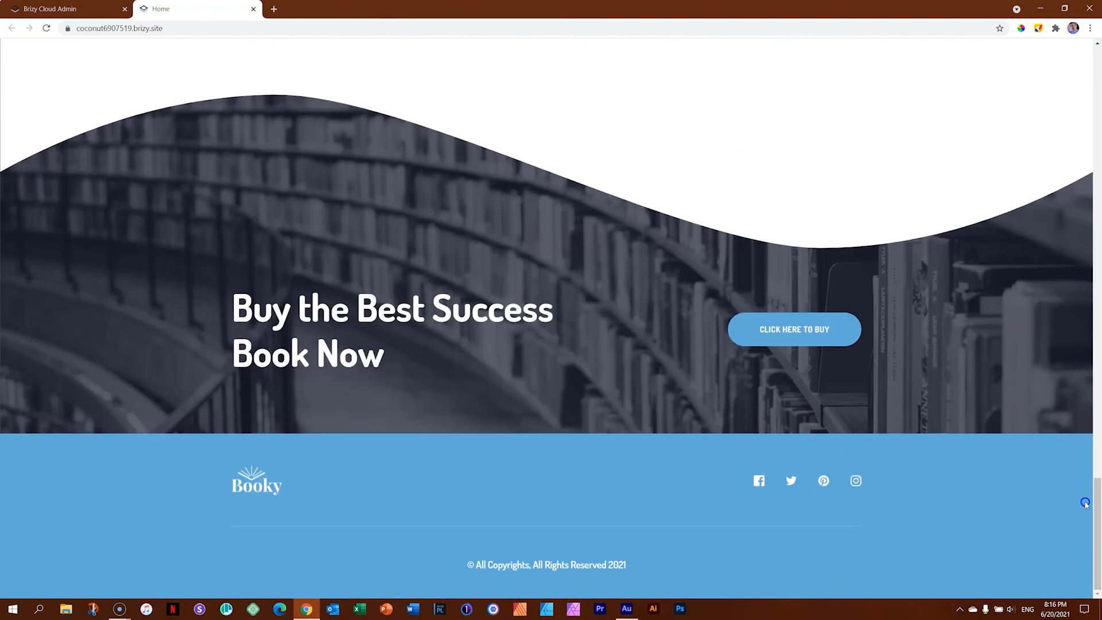
{"action": "left_click", "coordinate": [811, 333]}
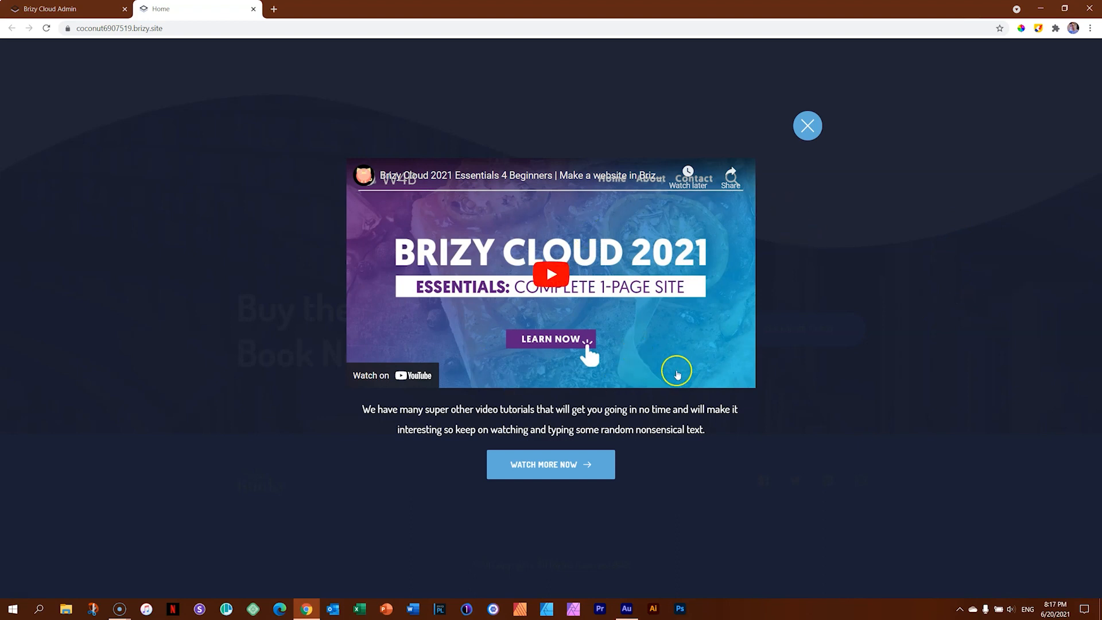
{"action": "left_click", "coordinate": [1038, 28]}
{"action": "left_click", "coordinate": [820, 86]}
{"action": "mouse_move", "coordinate": [317, 133]}
{"action": "left_mouse_down"}
{"action": "mouse_move", "coordinate": [704, 524]}
{"action": "mouse_move", "coordinate": [782, 532]}
{"action": "mouse_move", "coordinate": [788, 506]}
{"action": "left_mouse_up"}
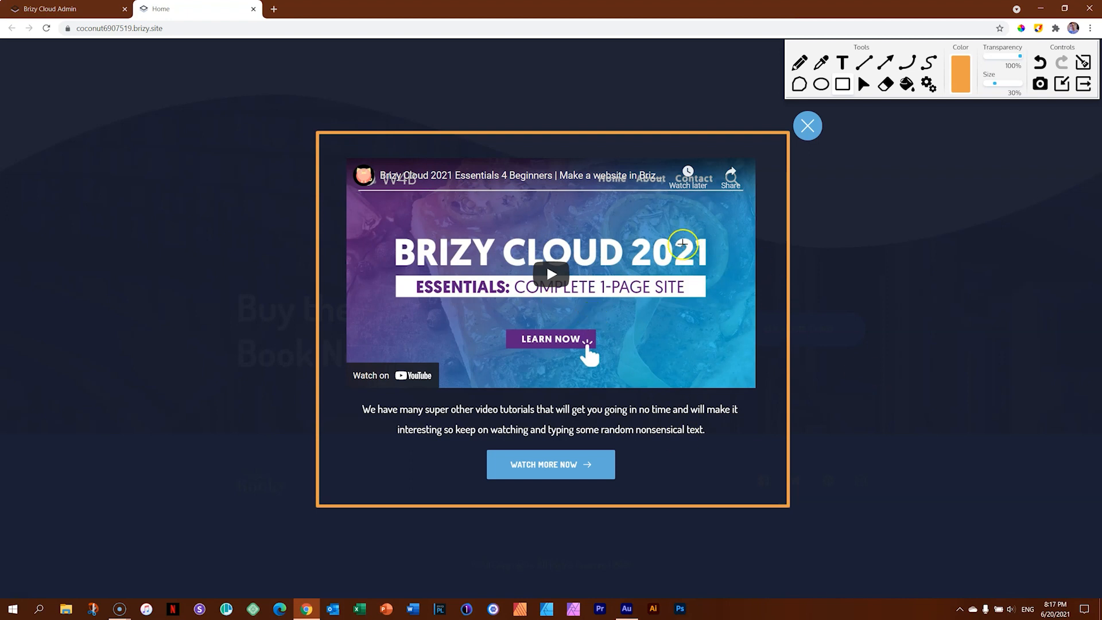
{"action": "mouse_move", "coordinate": [340, 150]}
{"action": "left_mouse_down"}
{"action": "mouse_move", "coordinate": [470, 305]}
{"action": "mouse_move", "coordinate": [701, 394]}
{"action": "mouse_move", "coordinate": [767, 397]}
{"action": "left_mouse_up"}
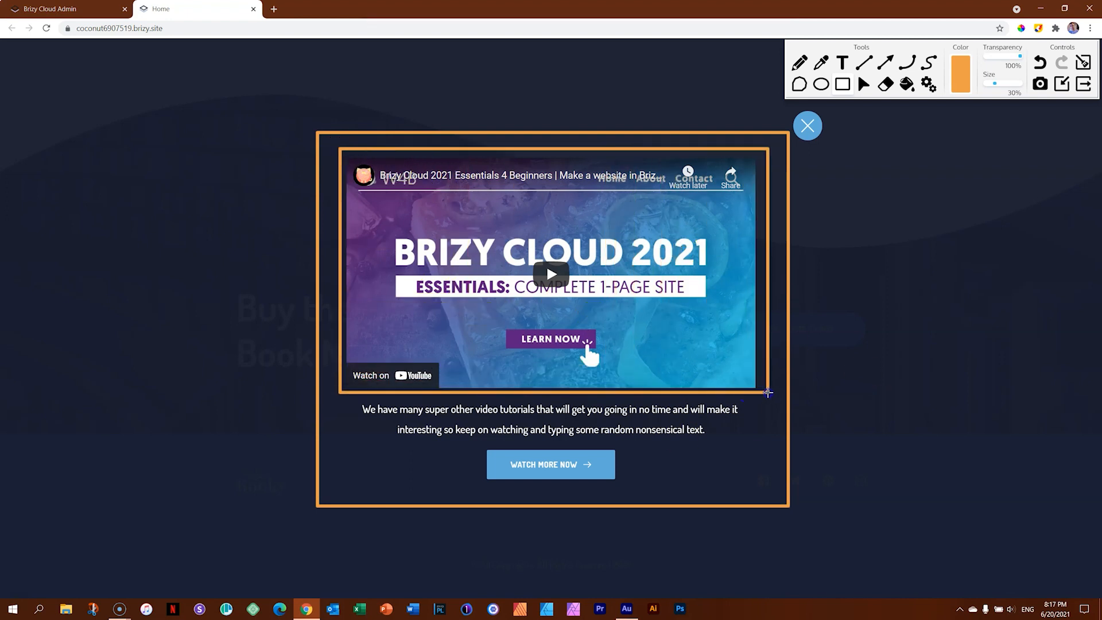
{"action": "left_click_drag", "start_coordinate": [343, 401], "coordinate": [767, 439]}
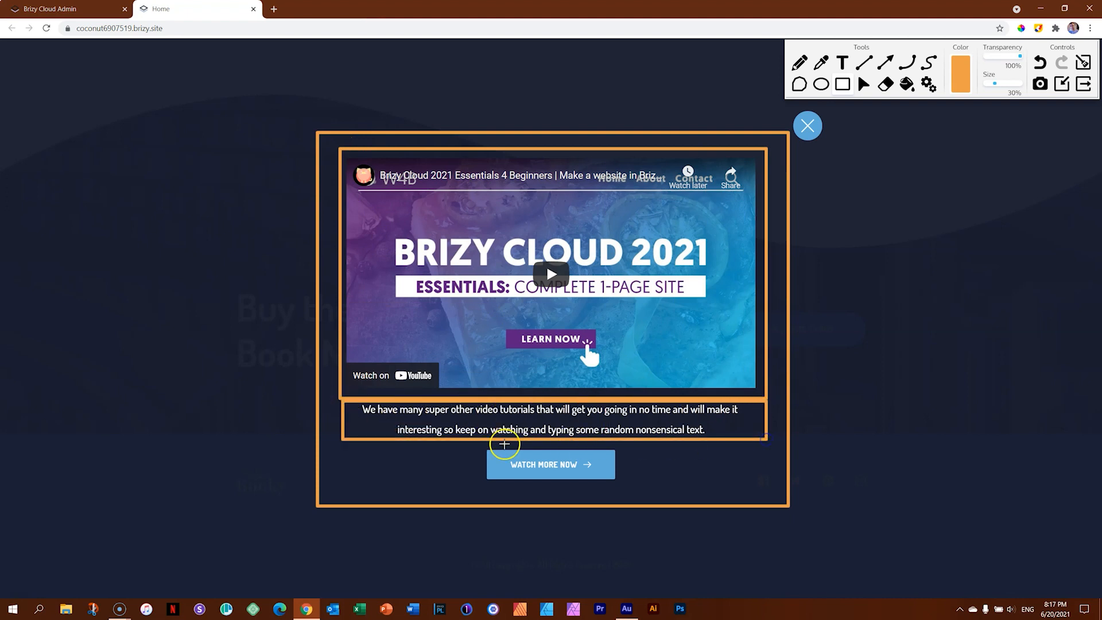
{"action": "left_click_drag", "start_coordinate": [465, 446], "coordinate": [607, 485]}
{"action": "left_click_drag", "start_coordinate": [629, 492], "coordinate": [632, 490]}
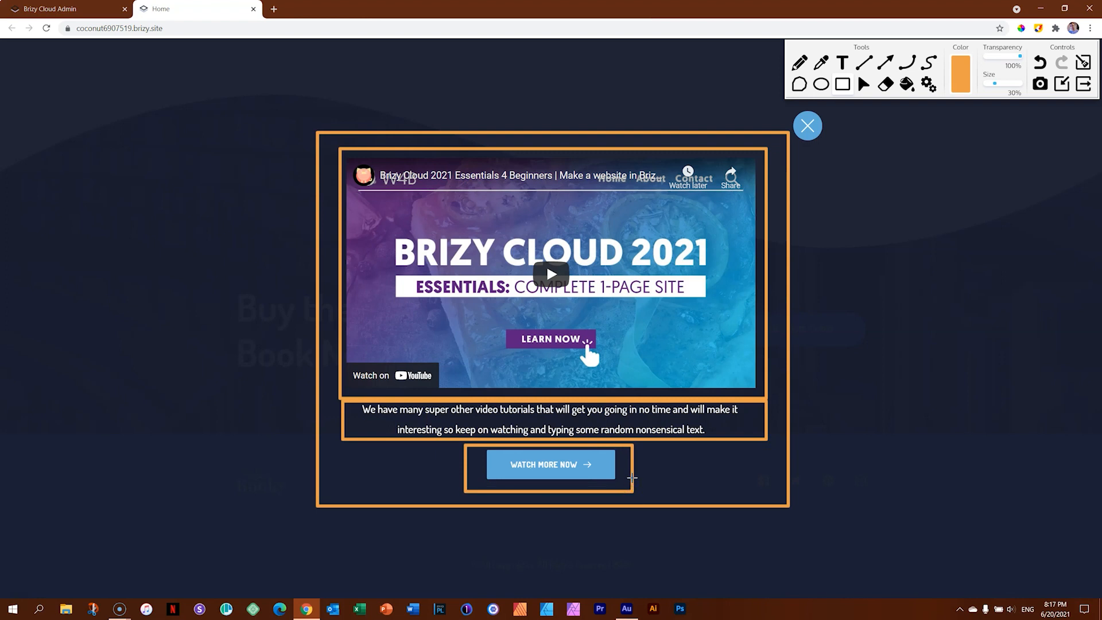
Replace the outlines with a rectangle around the popup's close icon, then clear it, exit the annotation tool and close the popup.
{"action": "left_click", "coordinate": [1083, 62]}
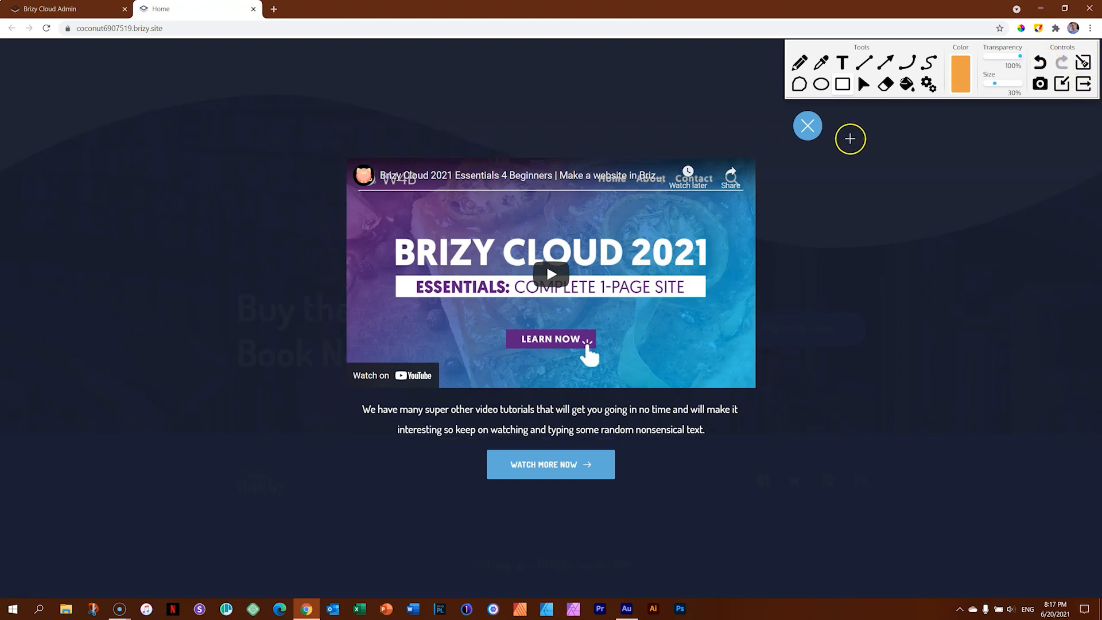
{"action": "left_click_drag", "start_coordinate": [785, 104], "coordinate": [837, 151]}
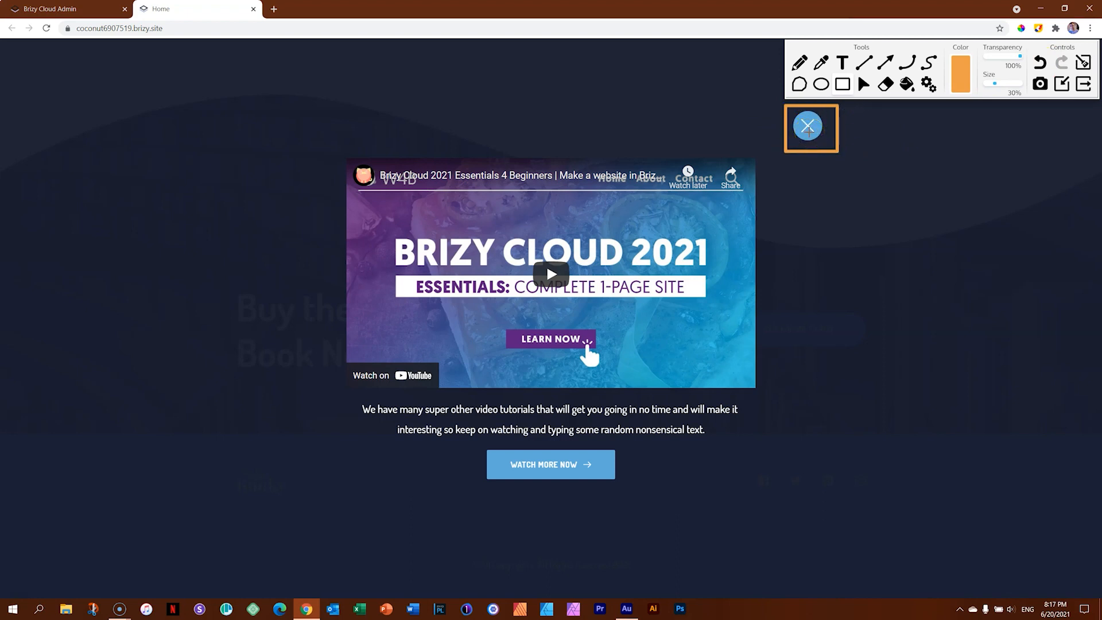
{"action": "left_click", "coordinate": [1083, 62]}
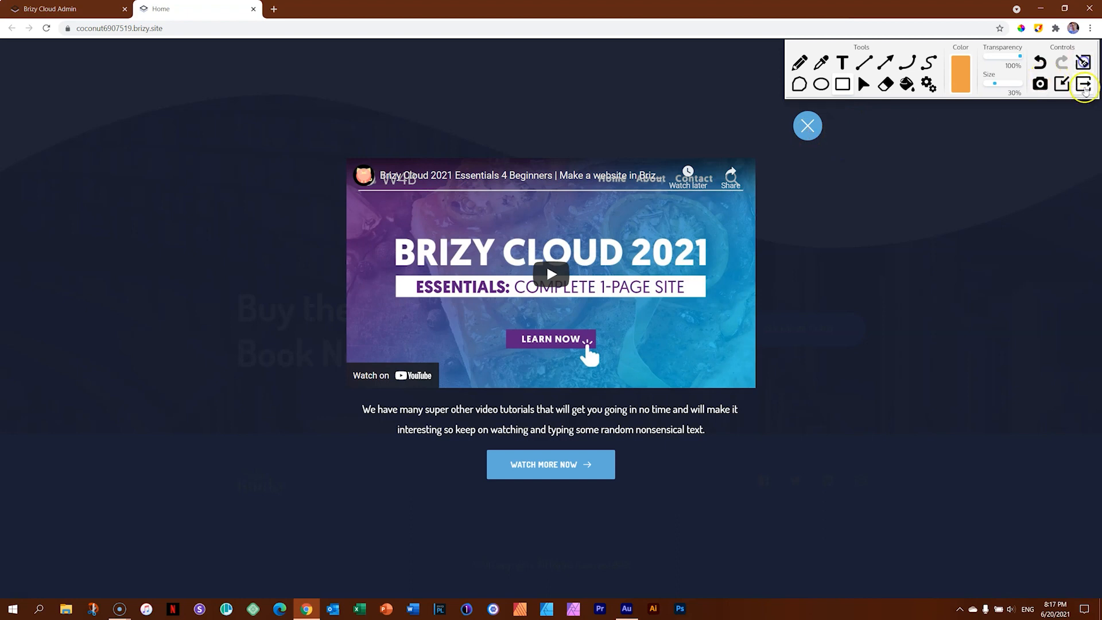
{"action": "left_click", "coordinate": [1083, 84]}
{"action": "left_click", "coordinate": [788, 133]}
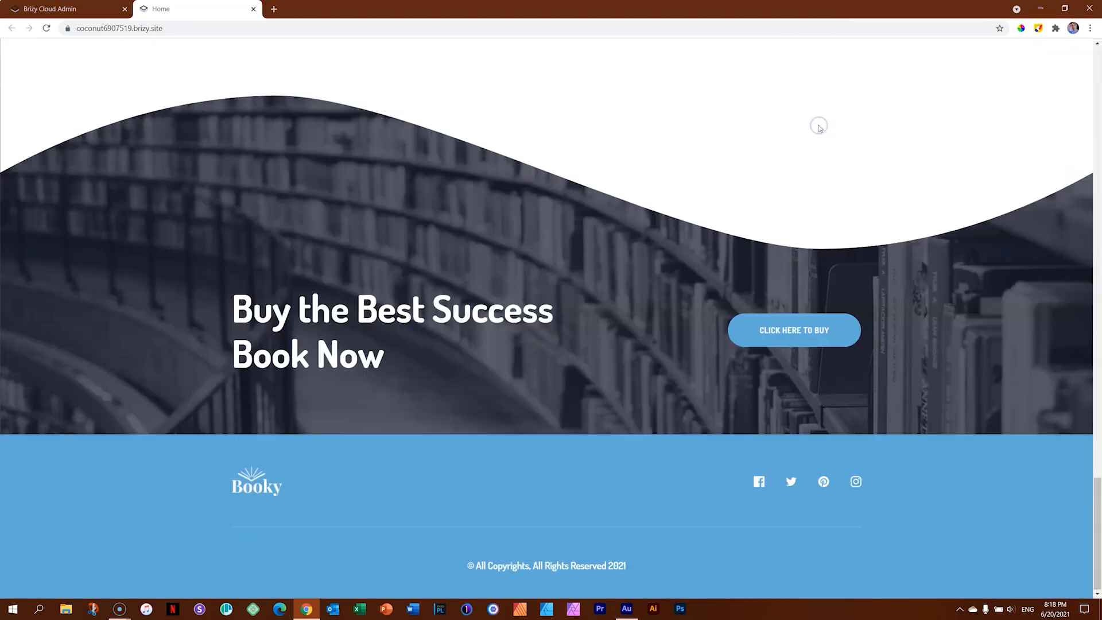
Test the popup above the footer, dismissing it once from outside its content and once with its close icon.
{"action": "left_click", "coordinate": [796, 333]}
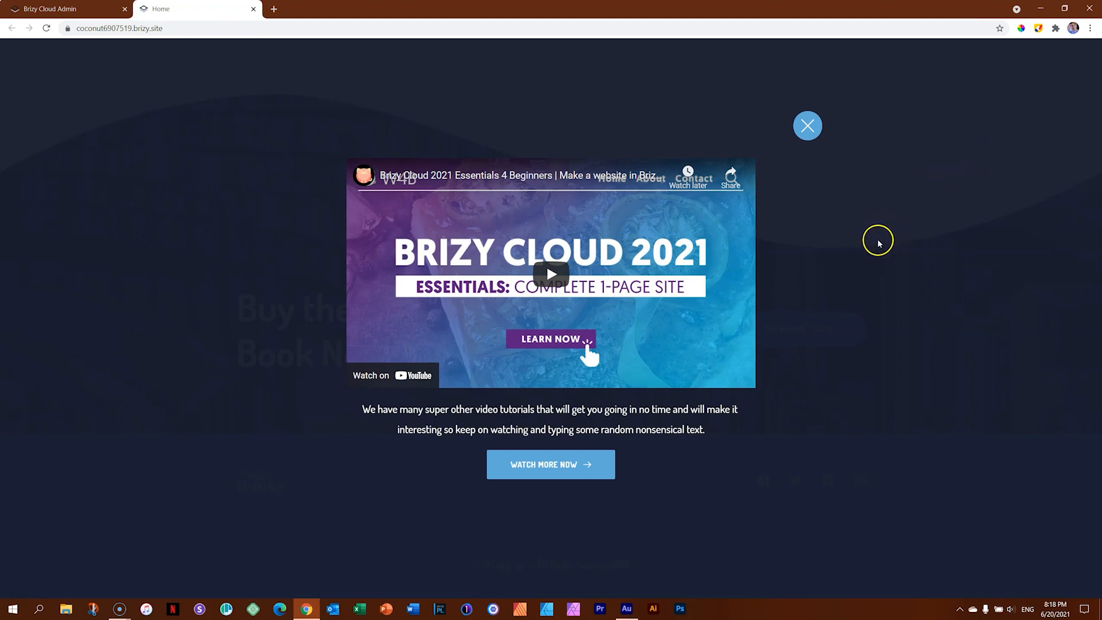
{"action": "left_click", "coordinate": [124, 192]}
{"action": "left_click", "coordinate": [776, 331]}
{"action": "left_click", "coordinate": [806, 129]}
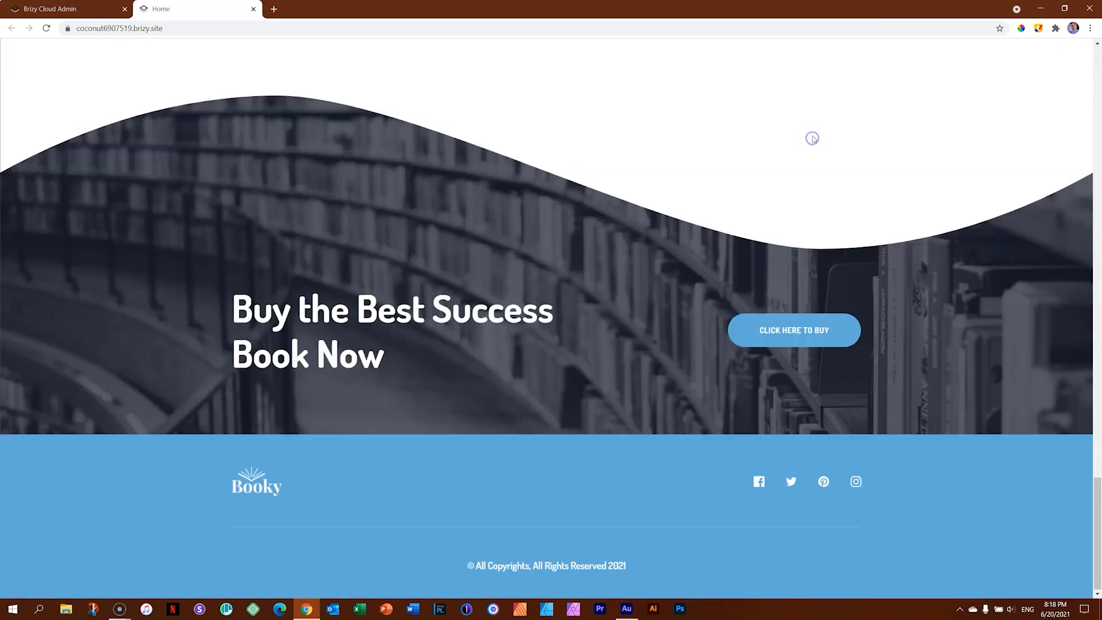
Close the live demo site and open the On-Click Popup project for editing.
{"action": "left_click", "coordinate": [252, 11]}
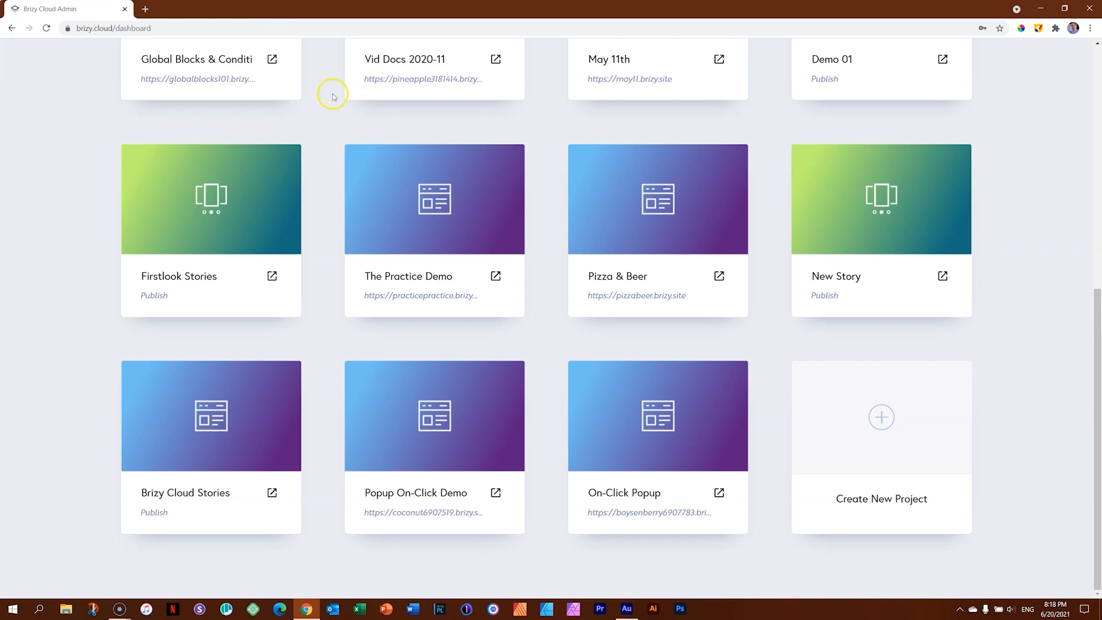
{"action": "left_click", "coordinate": [658, 425]}
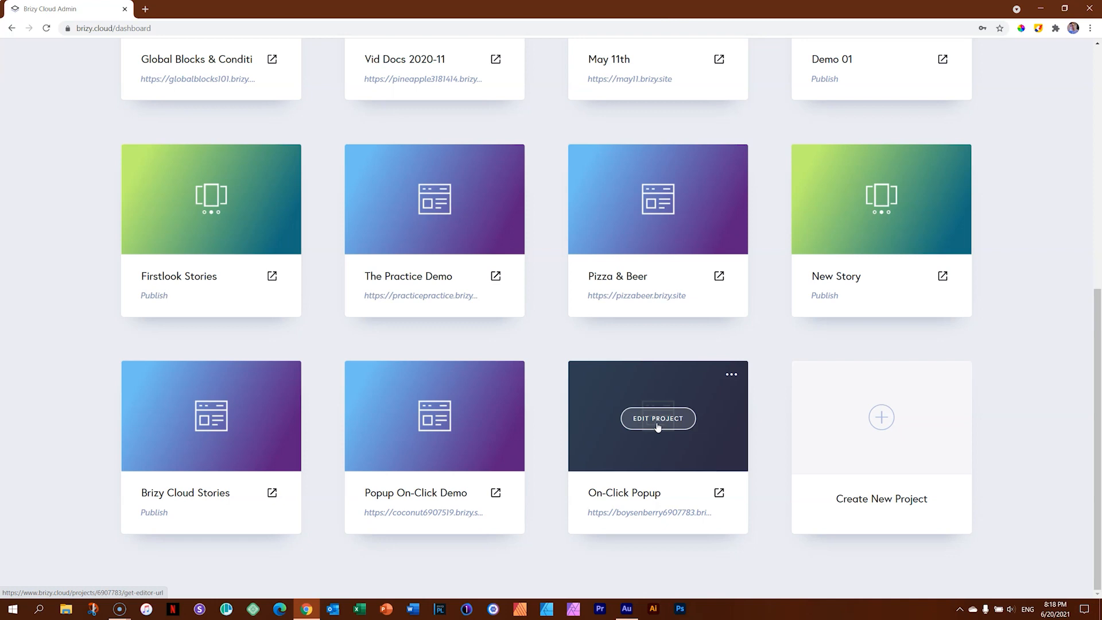
{"action": "left_click", "coordinate": [619, 498]}
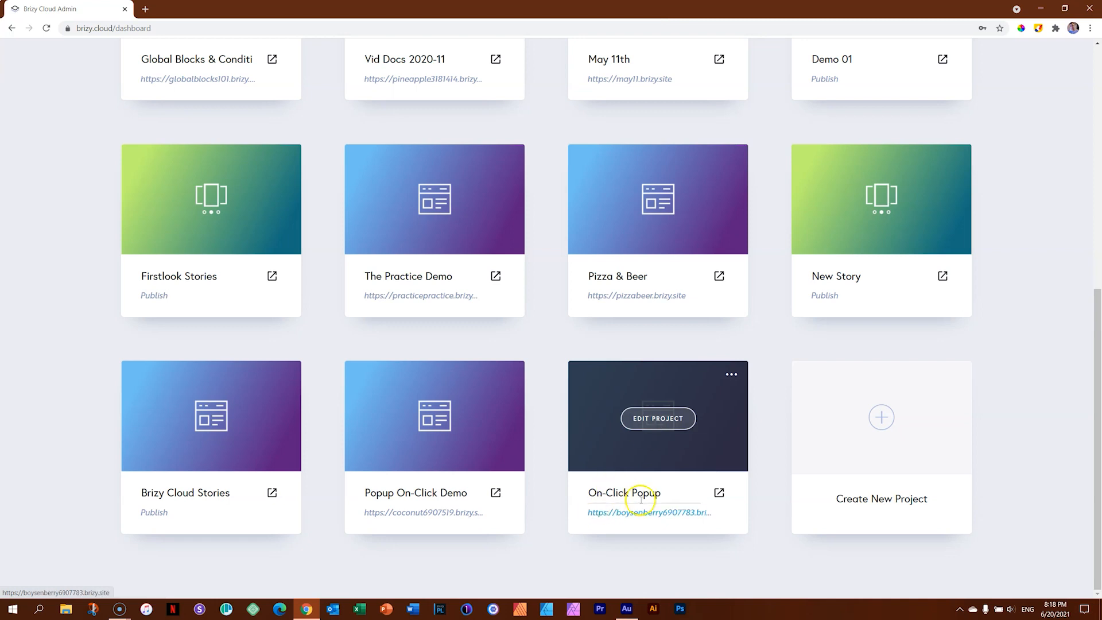
{"action": "left_click", "coordinate": [653, 426]}
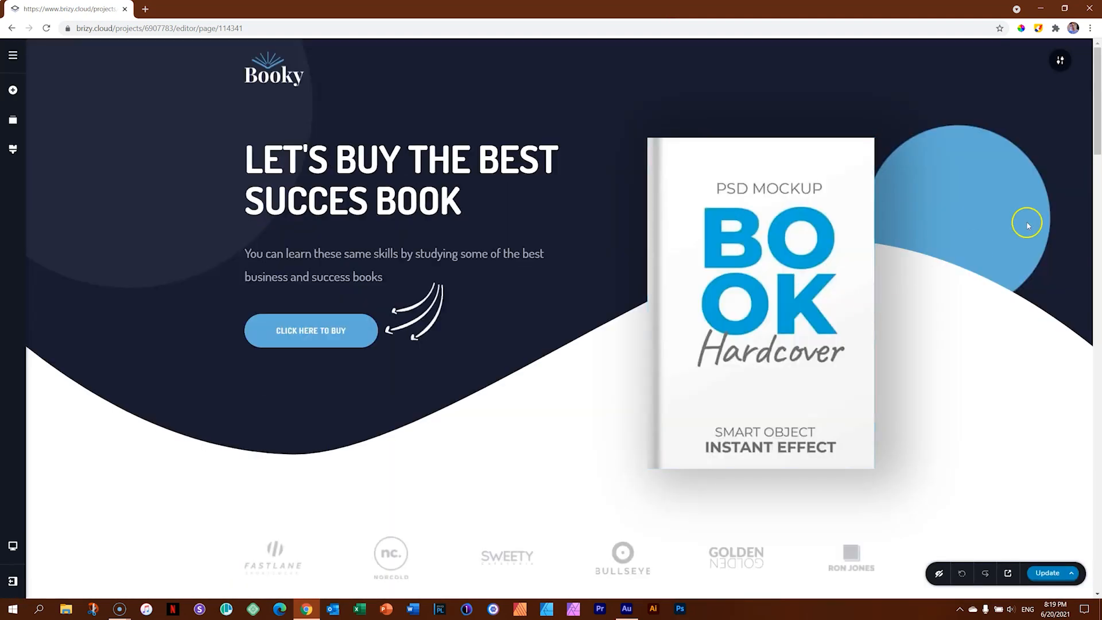
Select the hero's Click Here to Buy button to view its editing options.
{"action": "mouse_move", "coordinate": [1096, 118]}
{"action": "left_mouse_down"}
{"action": "mouse_move", "coordinate": [1096, 571]}
{"action": "mouse_move", "coordinate": [1098, 103]}
{"action": "left_mouse_up"}
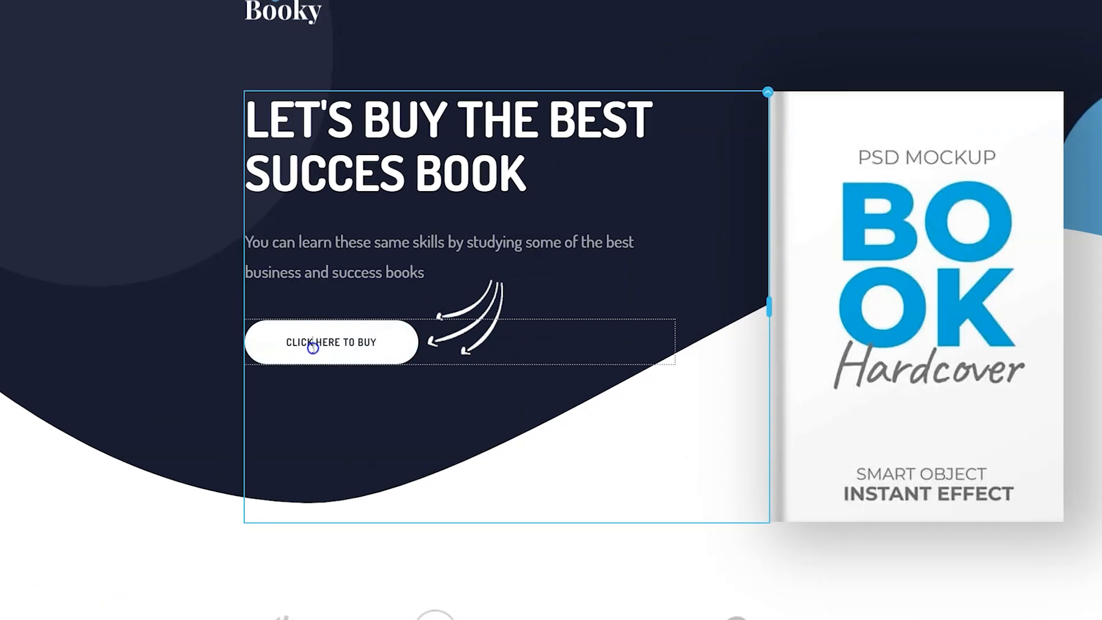
{"action": "left_click", "coordinate": [294, 338]}
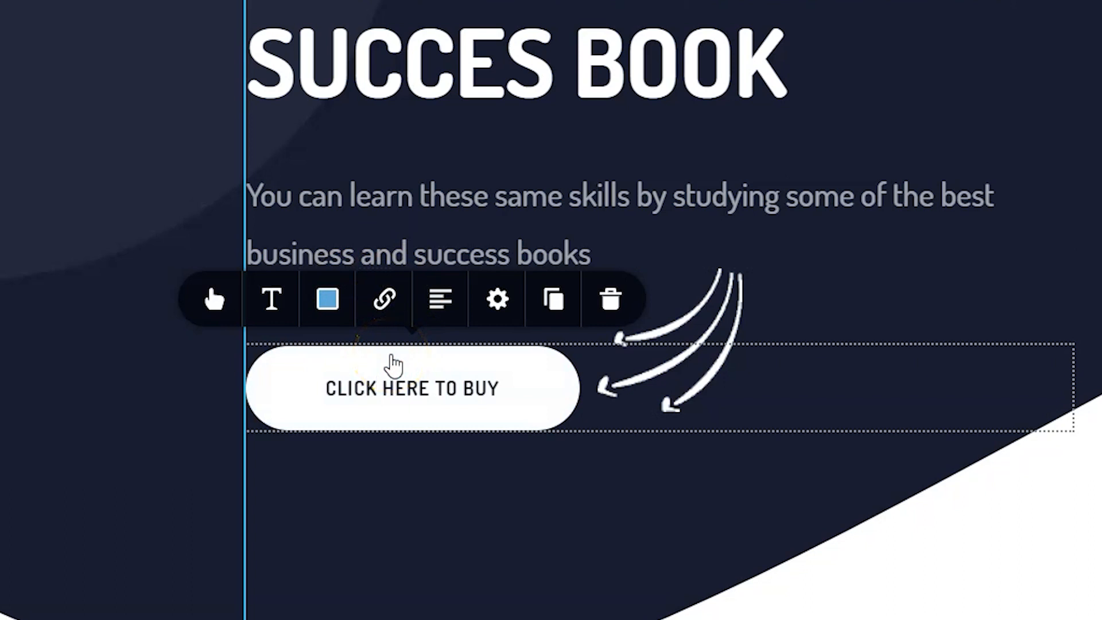
{"action": "left_click", "coordinate": [390, 386]}
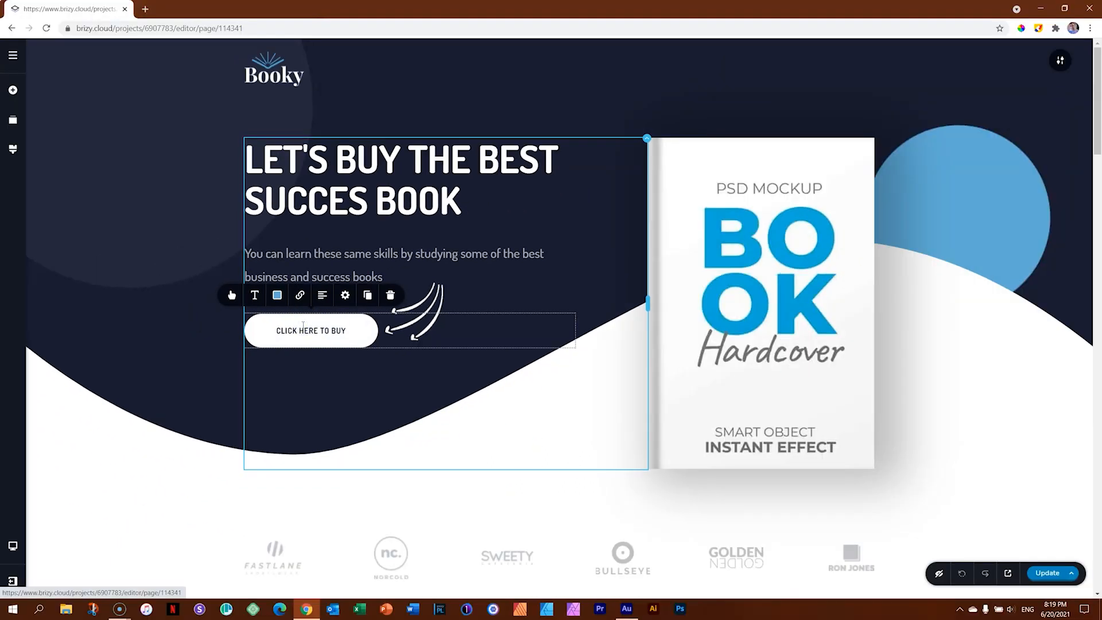
Examine the editing options of the hero heading and open the book image's link settings.
{"action": "left_click", "coordinate": [431, 195]}
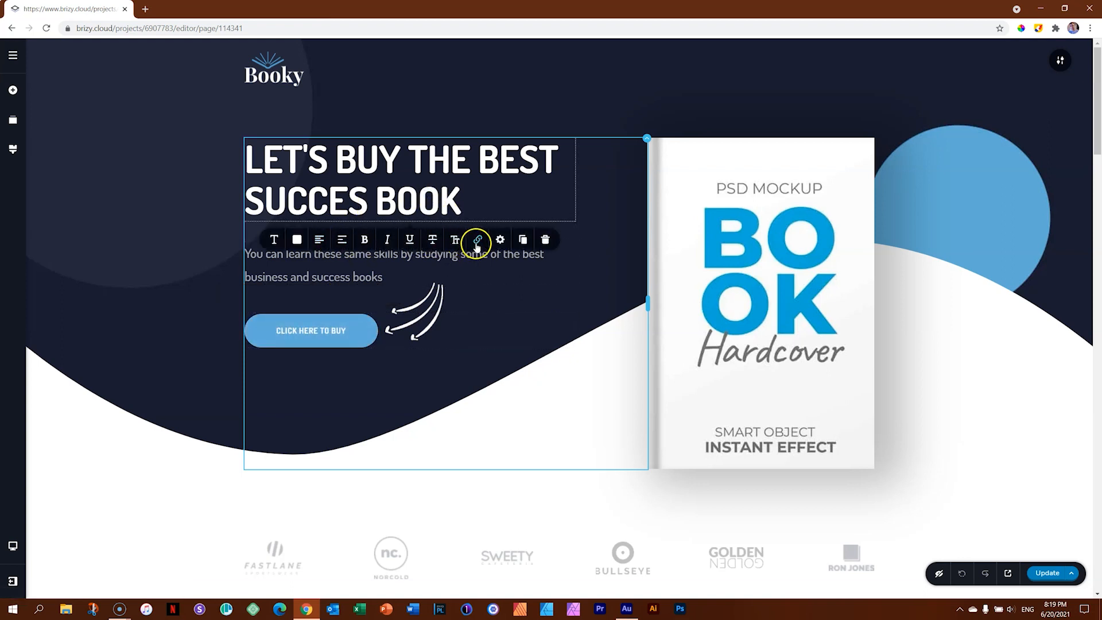
{"action": "left_click", "coordinate": [777, 236]}
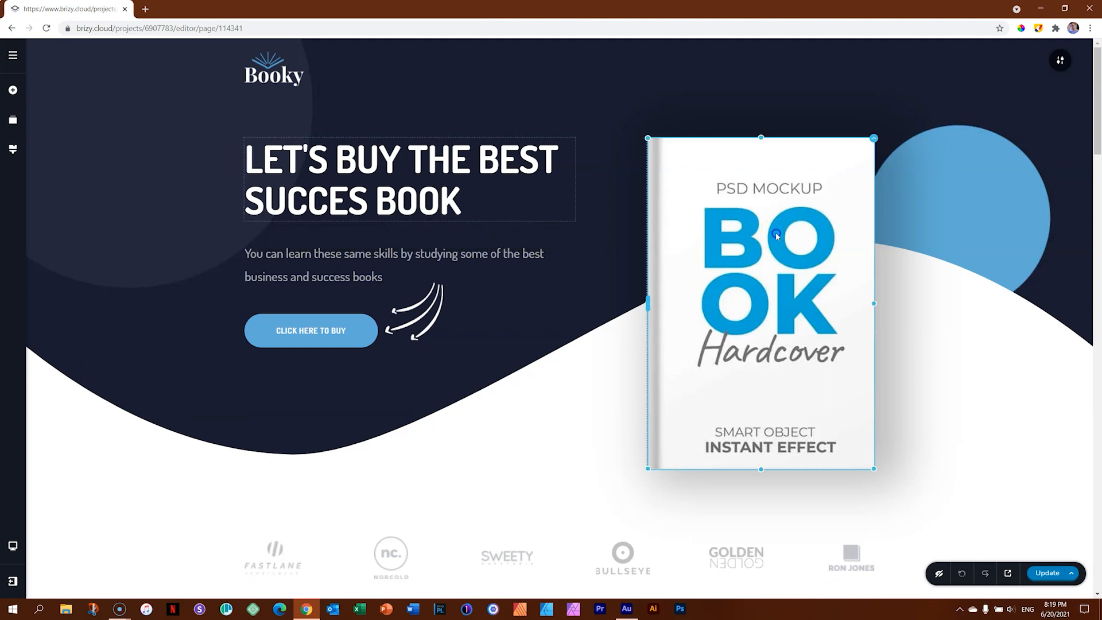
{"action": "left_click", "coordinate": [738, 487]}
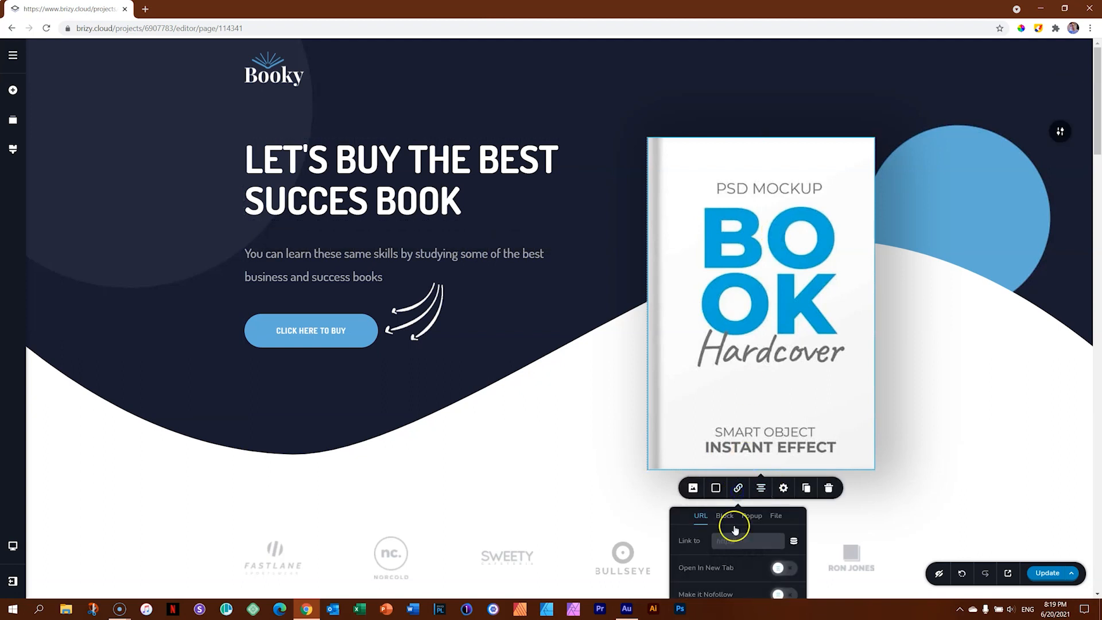
Open the link settings of the hero column holding the heading and button to view its popup option.
{"action": "left_click", "coordinate": [646, 141]}
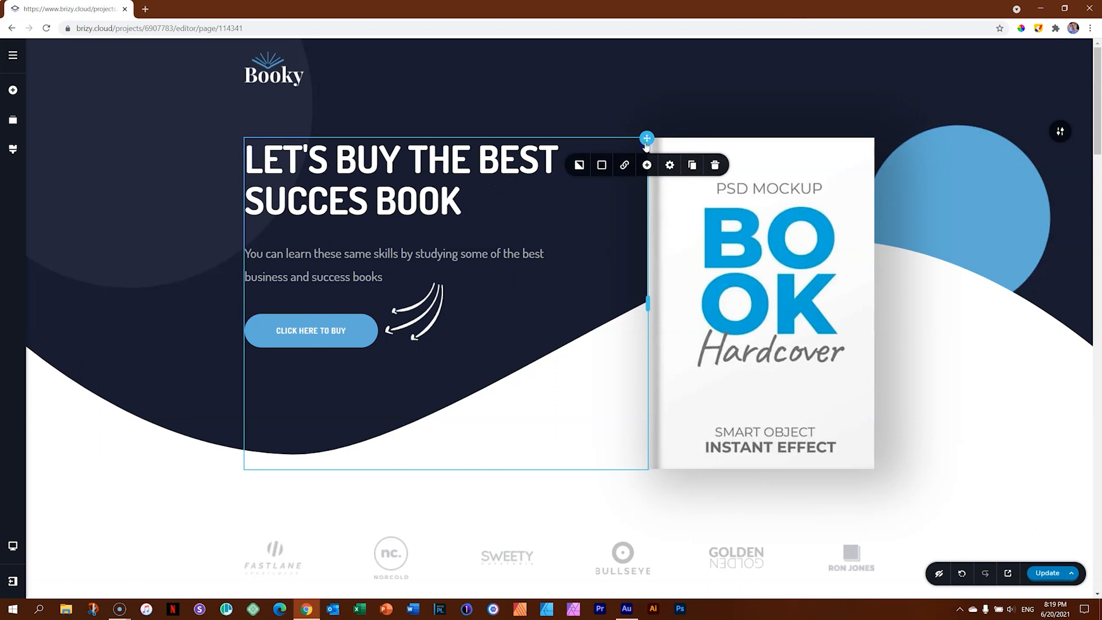
{"action": "left_click", "coordinate": [624, 165]}
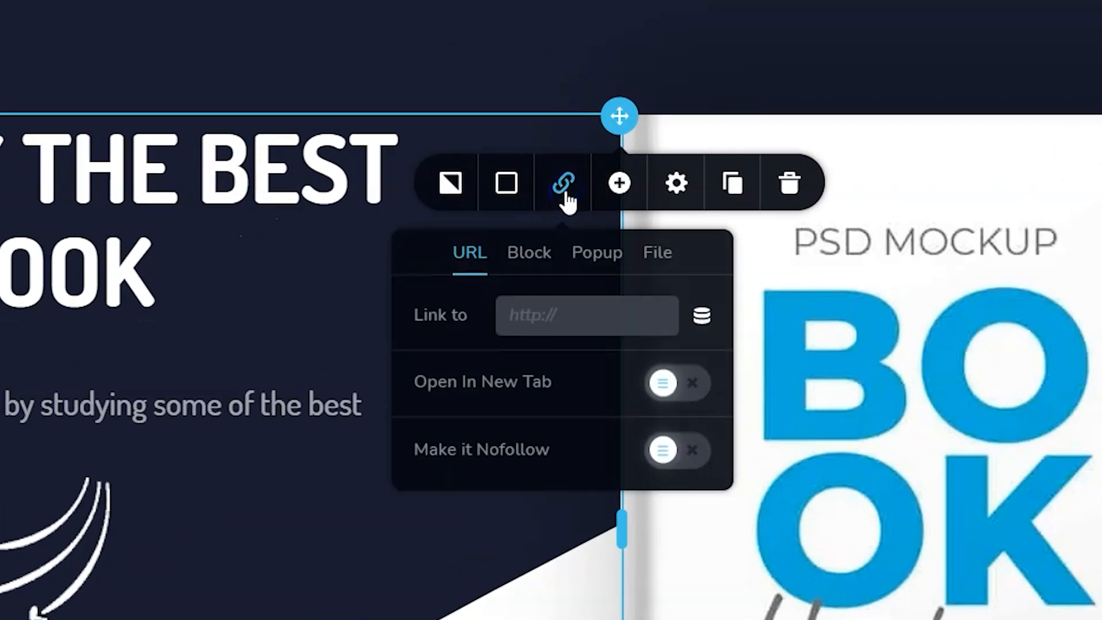
{"action": "left_click", "coordinate": [598, 262]}
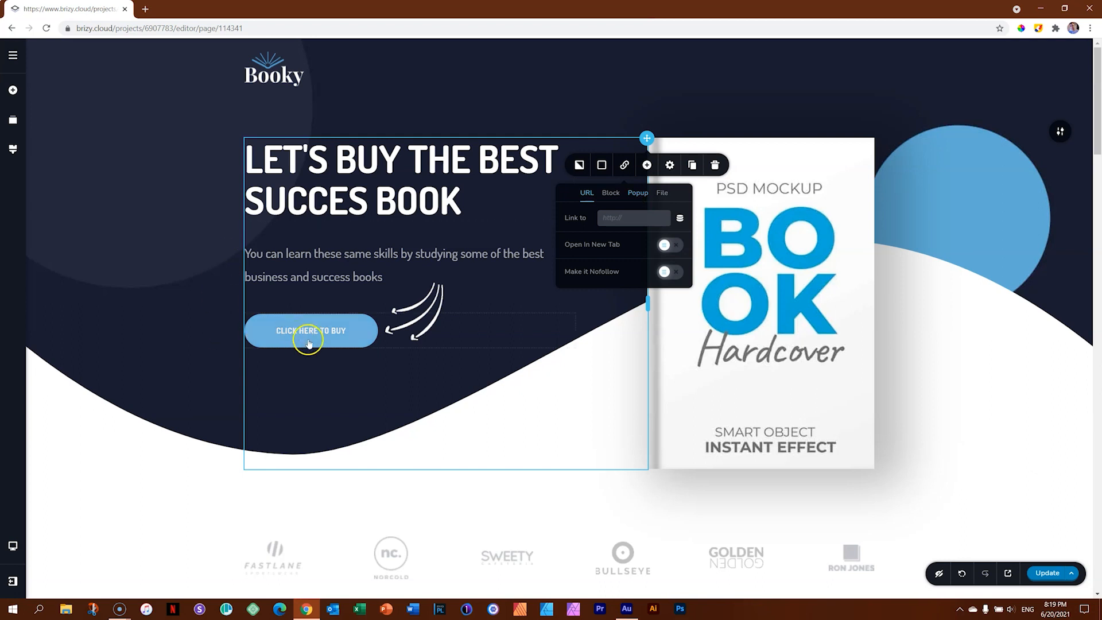
Examine the URL, Block, File and Popup link options of the hero's Click Here to Buy button.
{"action": "left_click", "coordinate": [306, 376]}
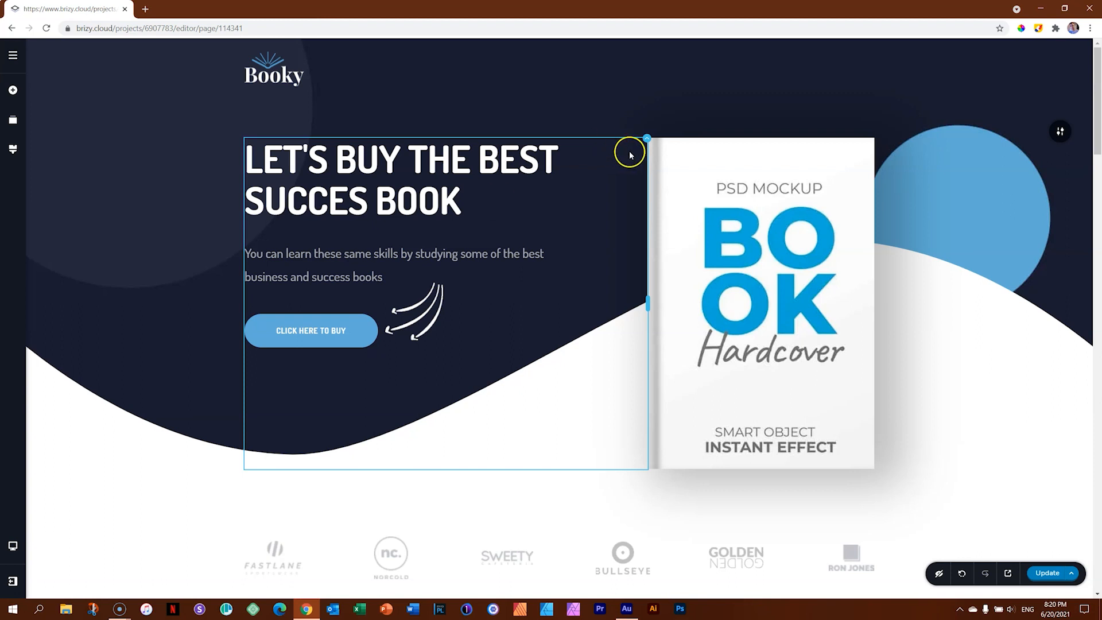
{"action": "left_click", "coordinate": [647, 139]}
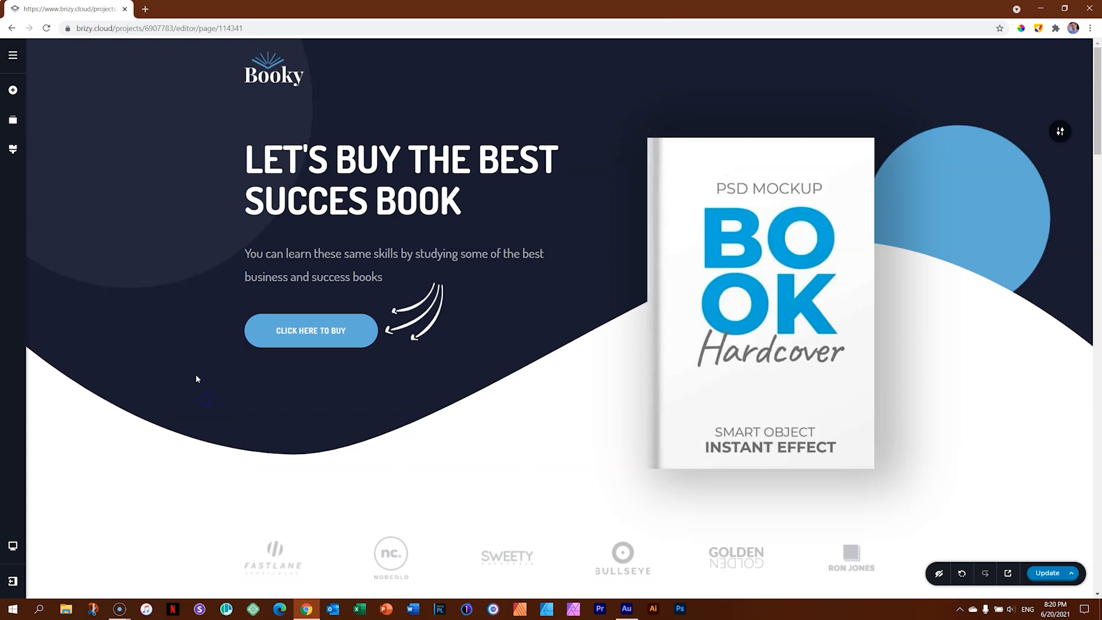
{"action": "left_click", "coordinate": [333, 331]}
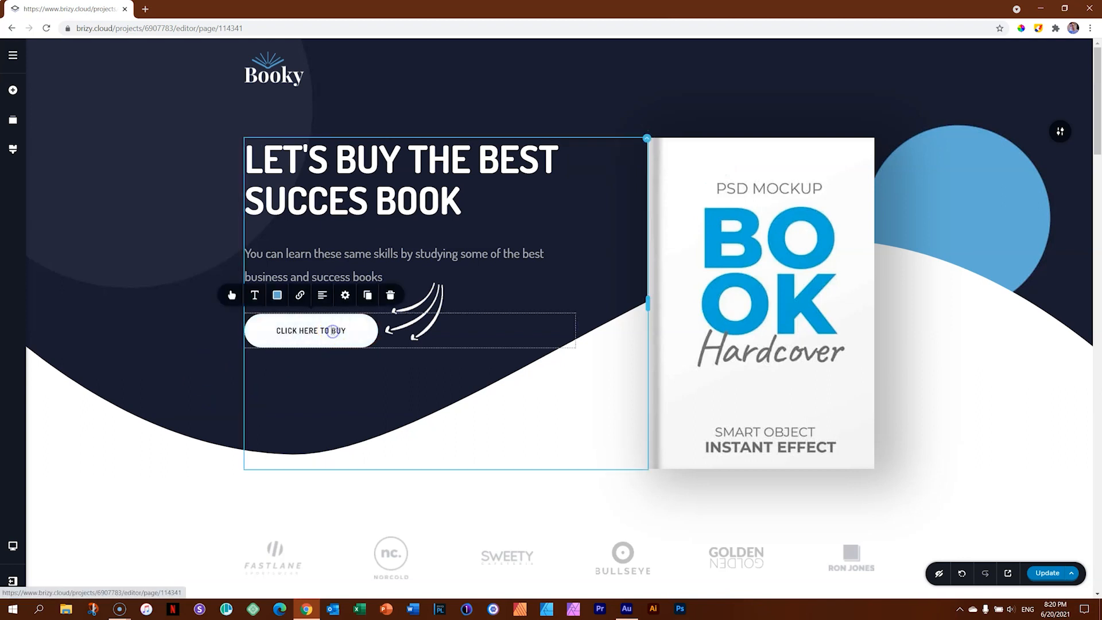
{"action": "left_click", "coordinate": [301, 291]}
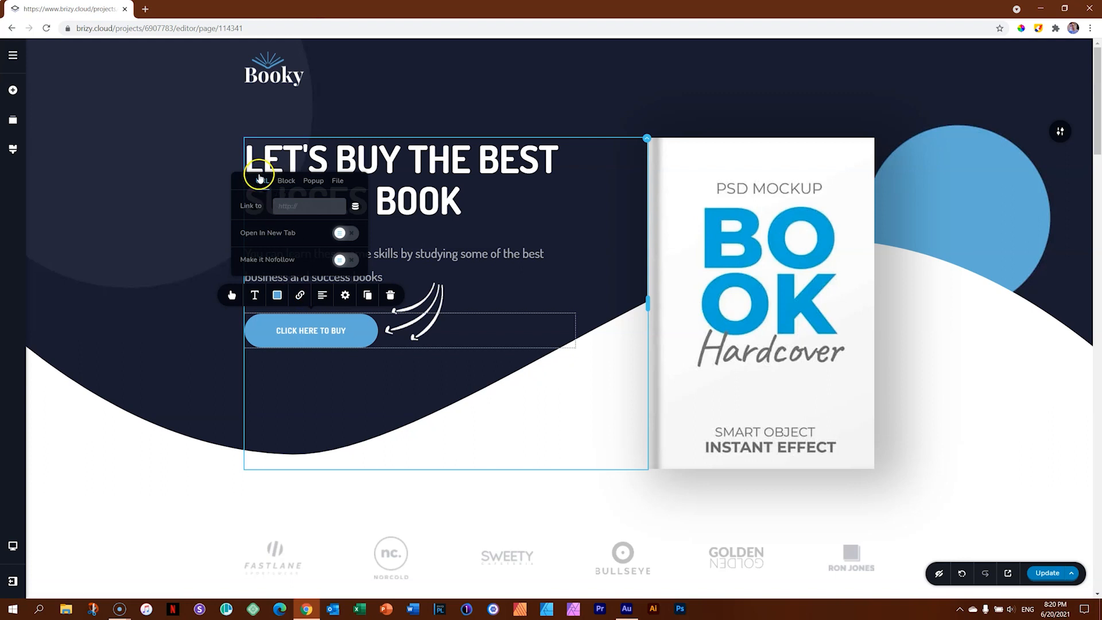
{"action": "left_click", "coordinate": [262, 183]}
{"action": "left_click", "coordinate": [264, 188]}
{"action": "left_click", "coordinate": [286, 180]}
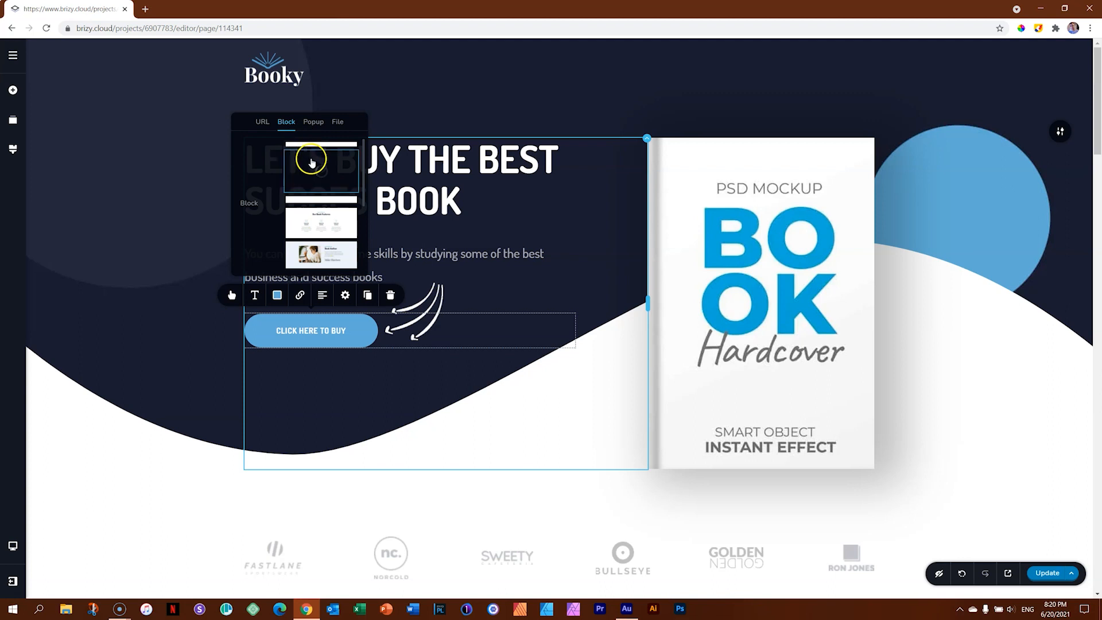
{"action": "left_click", "coordinate": [335, 122]}
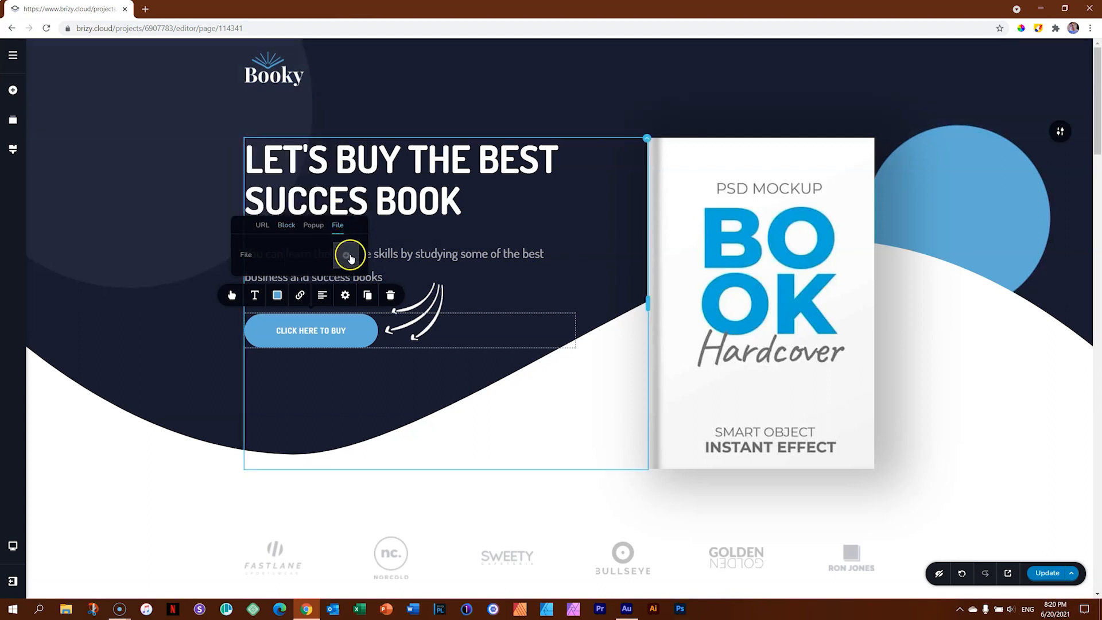
{"action": "left_click", "coordinate": [312, 225]}
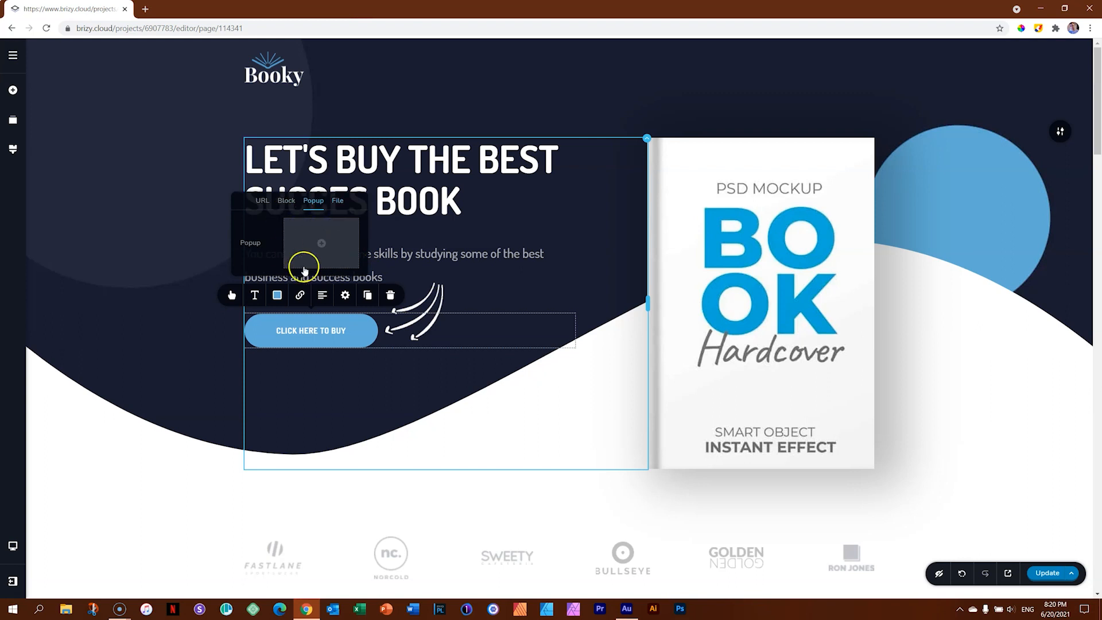
Browse the popup layouts and assign the dark video popup "The 7 Biggest Technology Trends in 2020" to the Click Here to Buy button.
{"action": "left_click", "coordinate": [322, 244]}
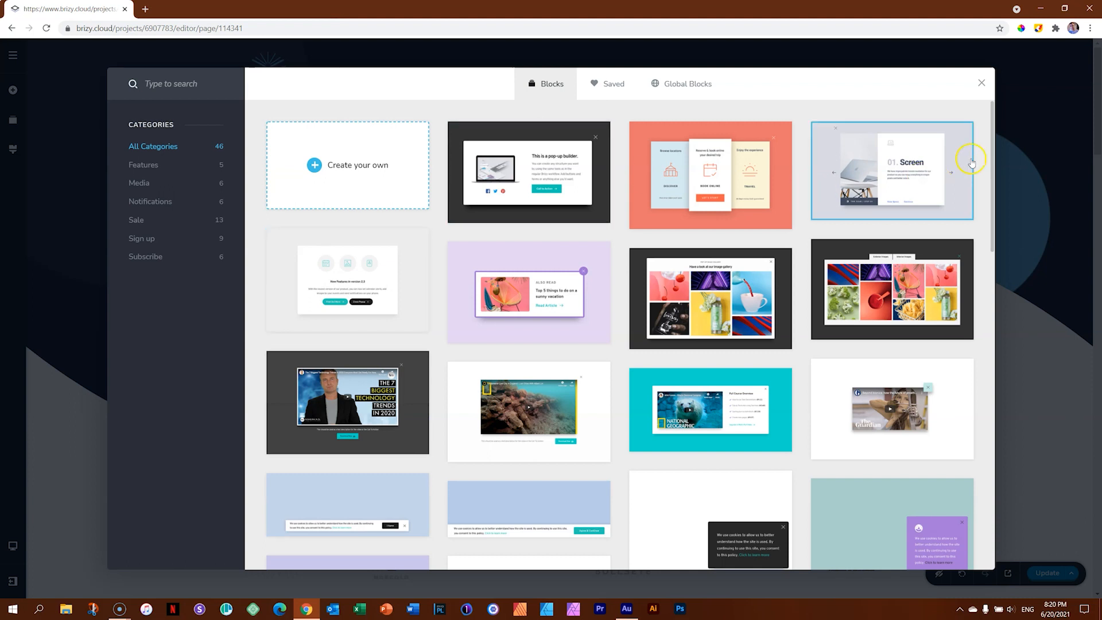
{"action": "mouse_move", "coordinate": [995, 152]}
{"action": "left_mouse_down"}
{"action": "mouse_move", "coordinate": [984, 308]}
{"action": "mouse_move", "coordinate": [997, 505]}
{"action": "mouse_move", "coordinate": [987, 135]}
{"action": "left_mouse_up"}
{"action": "left_click_drag", "start_coordinate": [988, 123], "coordinate": [972, 94]}
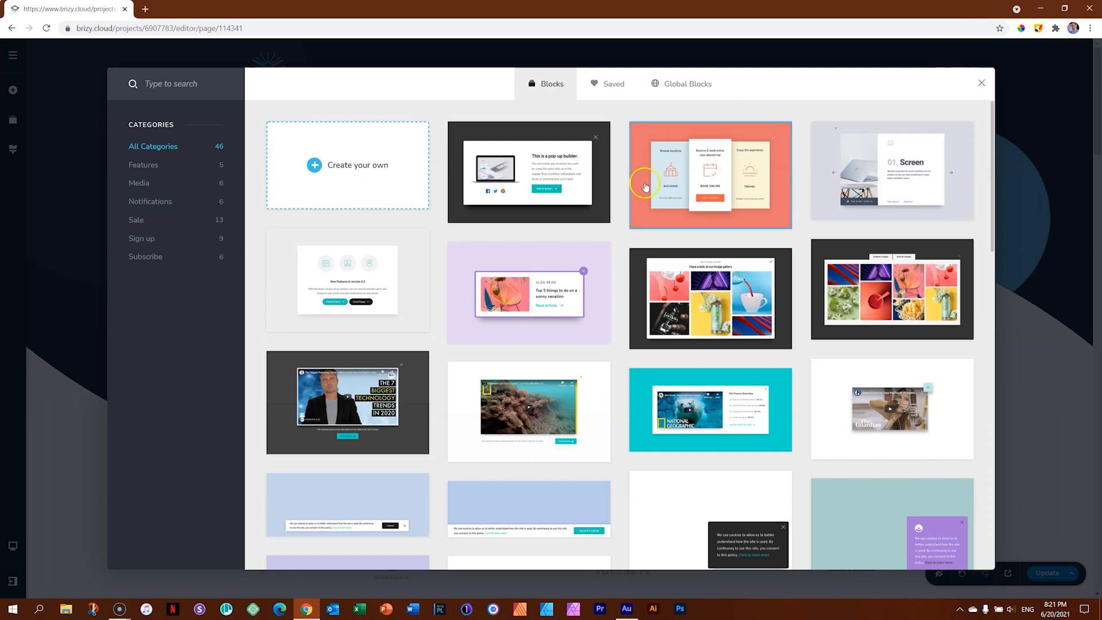
{"action": "left_click", "coordinate": [581, 174]}
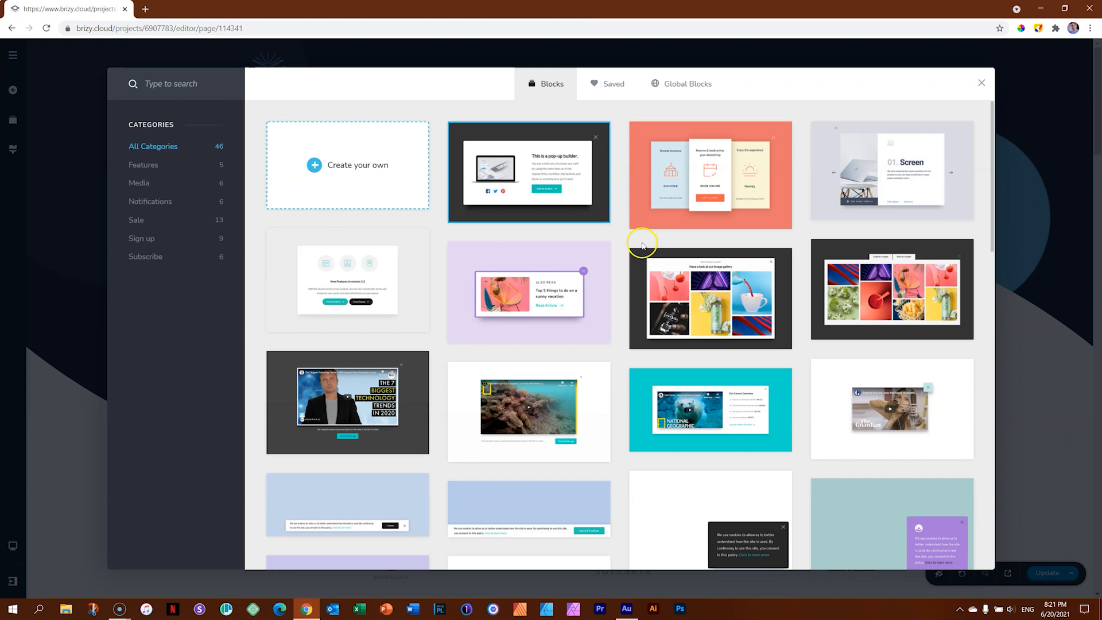
{"action": "left_click", "coordinate": [902, 308]}
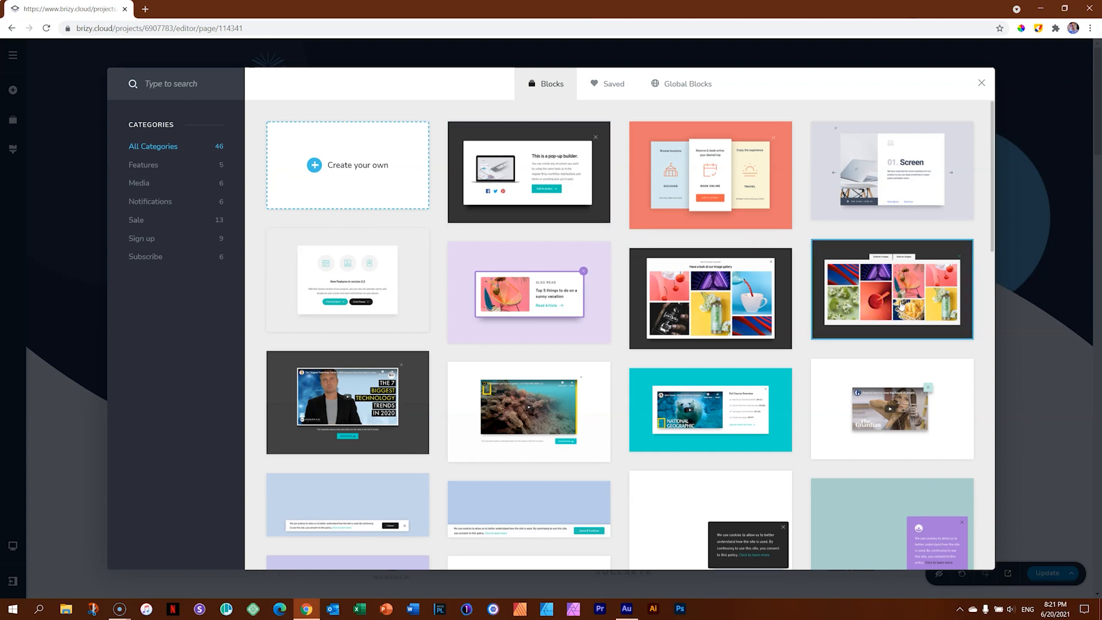
{"action": "left_click", "coordinate": [340, 394]}
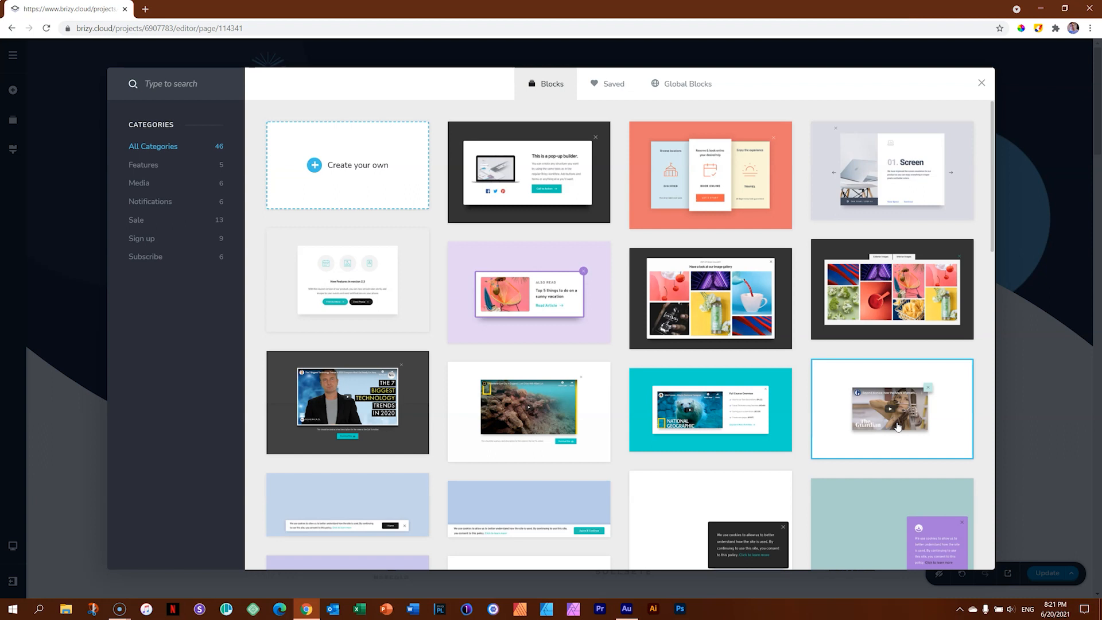
{"action": "left_click_drag", "start_coordinate": [991, 209], "coordinate": [989, 128]}
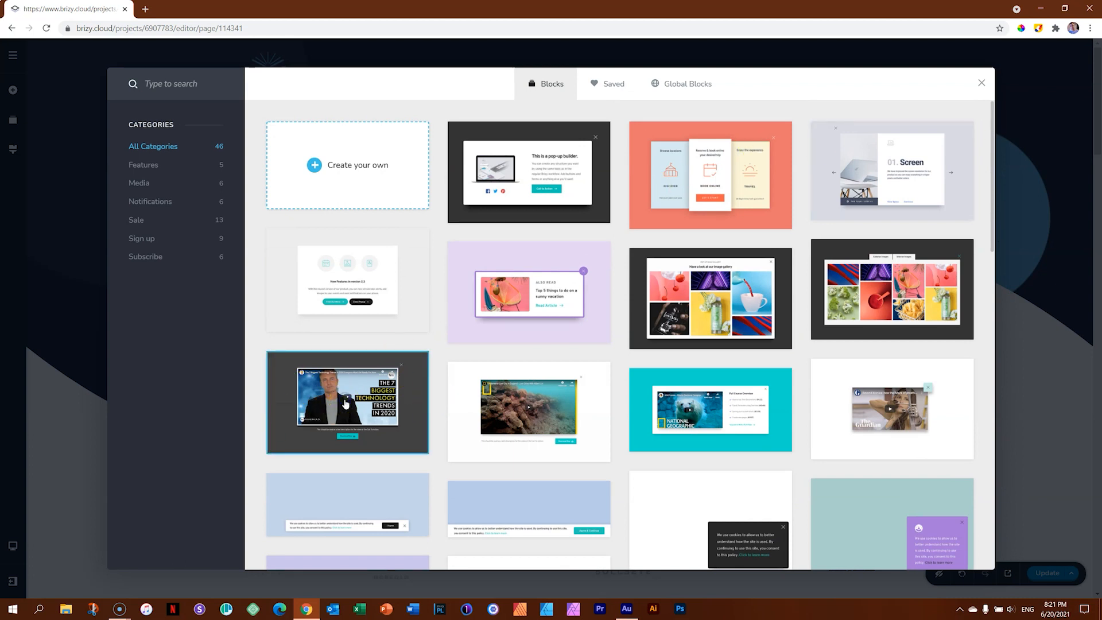
{"action": "left_click", "coordinate": [345, 403]}
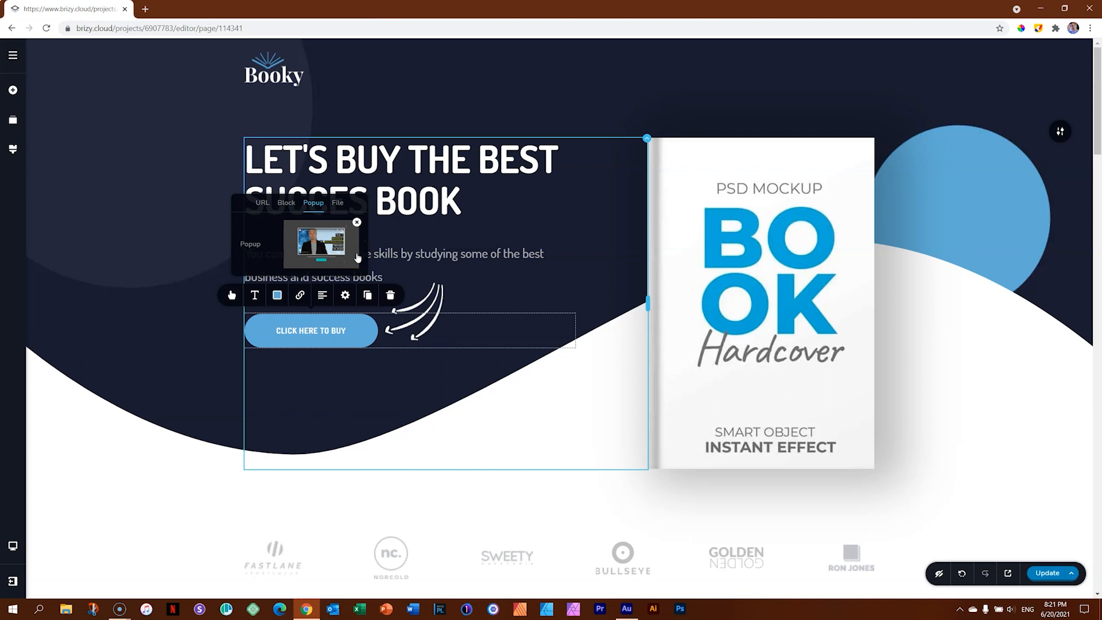
{"action": "left_click", "coordinate": [320, 246]}
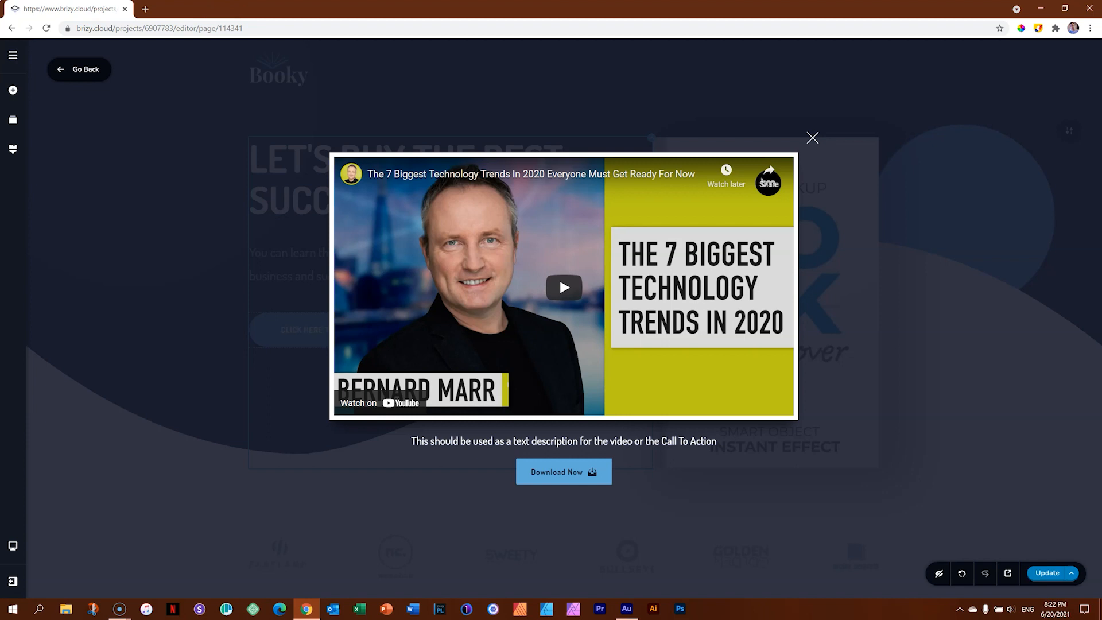
{"action": "left_click", "coordinate": [492, 214]}
{"action": "left_click", "coordinate": [508, 439]}
{"action": "double_click", "coordinate": [505, 404]}
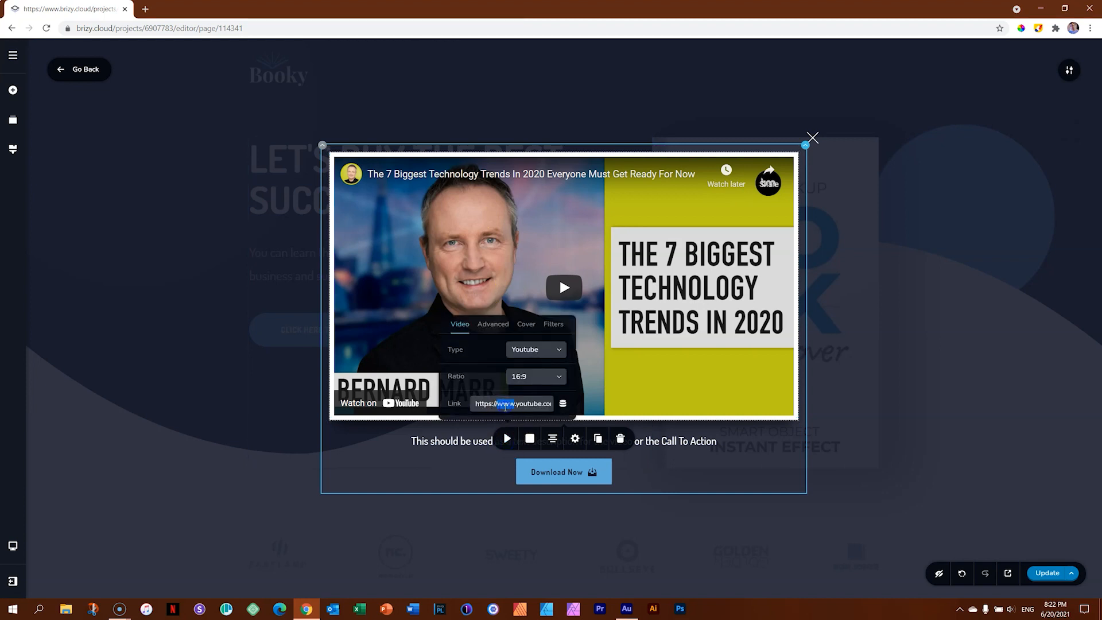
{"action": "key", "text": "ctrl+a"}
{"action": "type", "text": "https://youtu.be/Rdr-VZuSwag"}
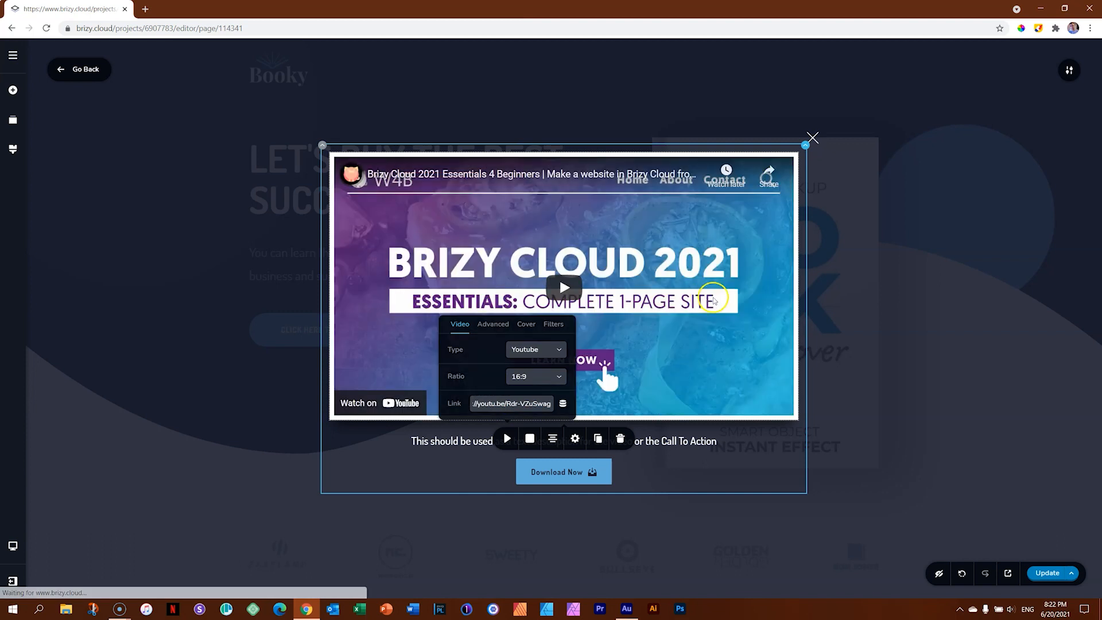
Replace the description text below the popup's video with "Watch our latest".
{"action": "left_click", "coordinate": [671, 442]}
{"action": "key", "text": "ctrl+a"}
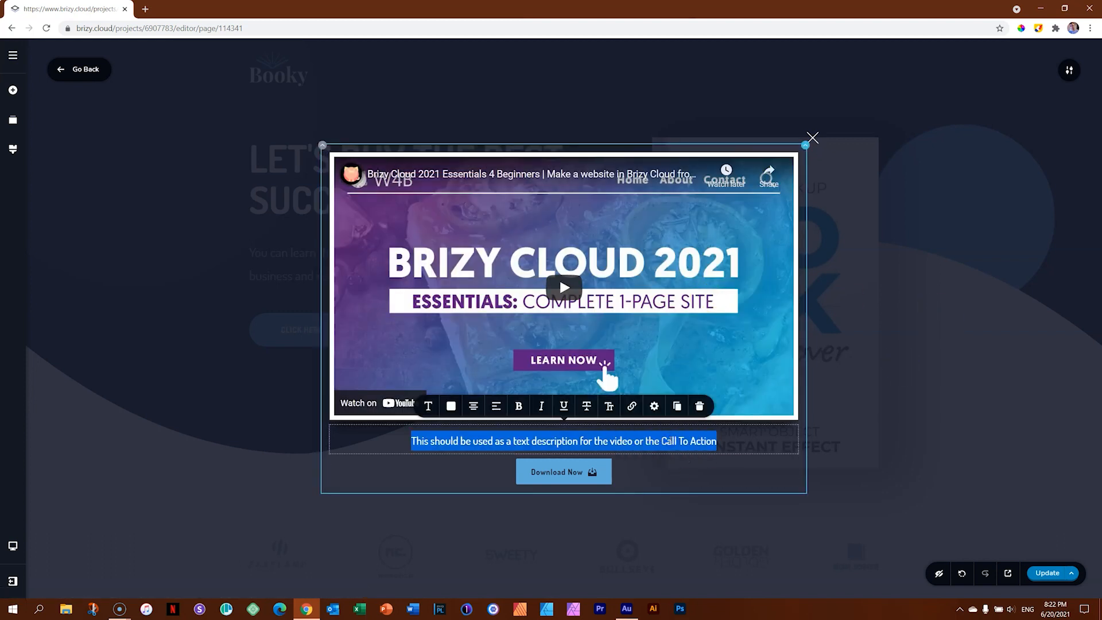
{"action": "type", "text": "Watch ou"}
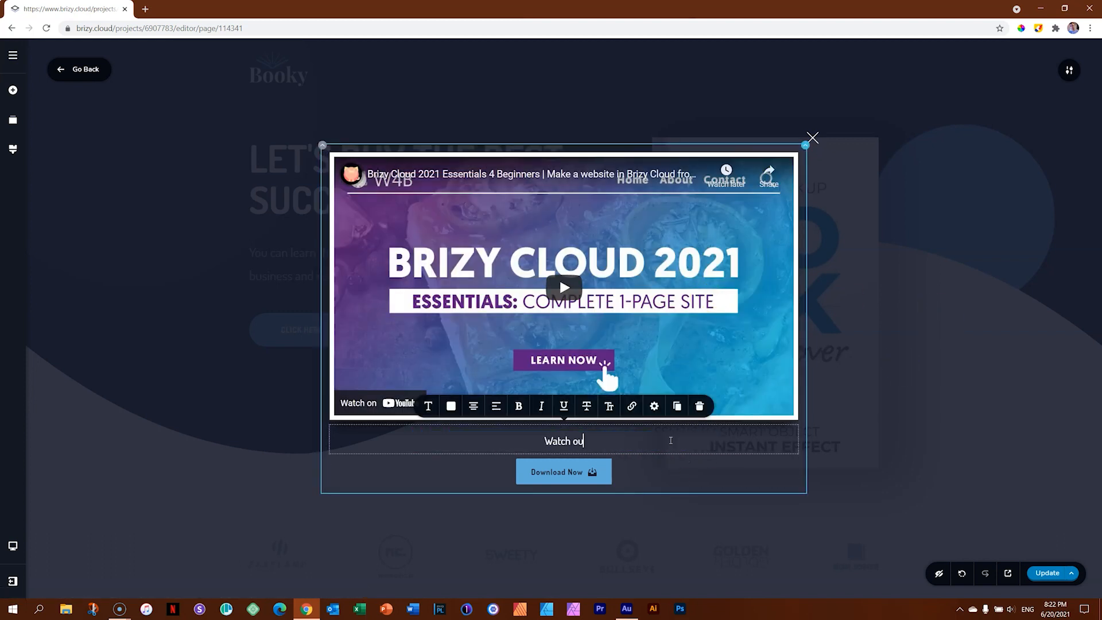
{"action": "type", "text": "r latest"}
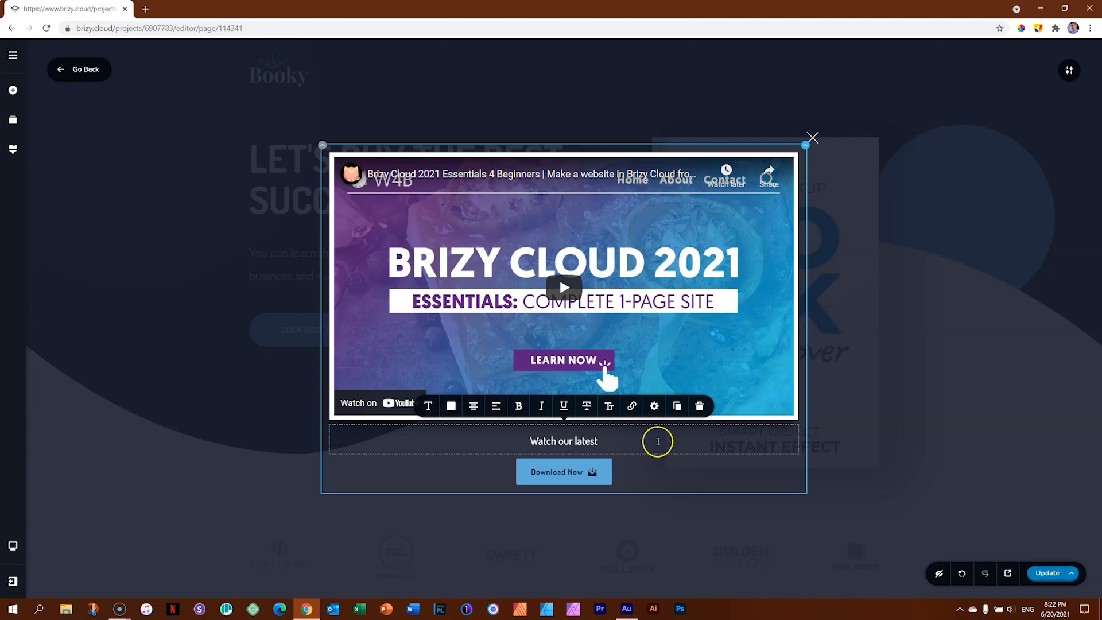
Check the link actions of the popup's Download Now button and change its label to "Close Pop Up".
{"action": "left_click", "coordinate": [565, 471]}
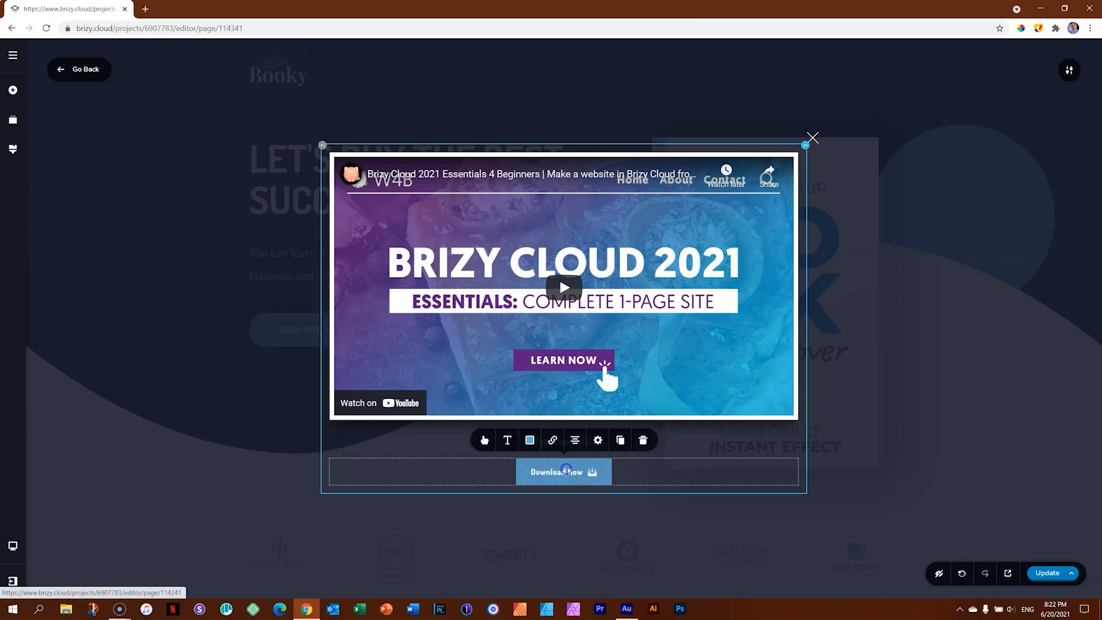
{"action": "left_click", "coordinate": [552, 440]}
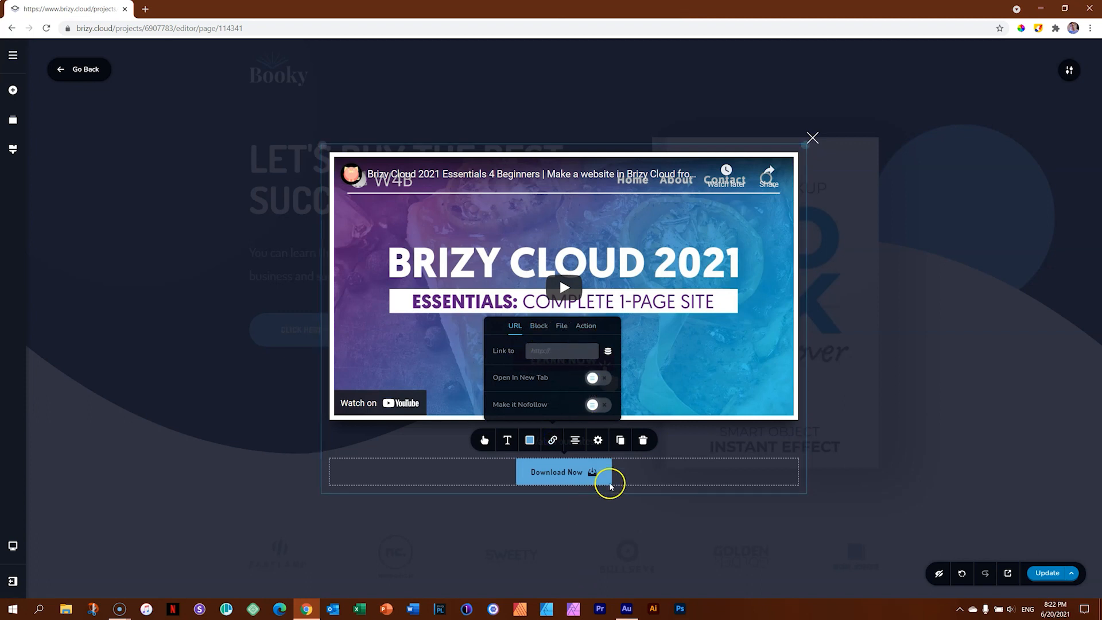
{"action": "left_click", "coordinate": [587, 325]}
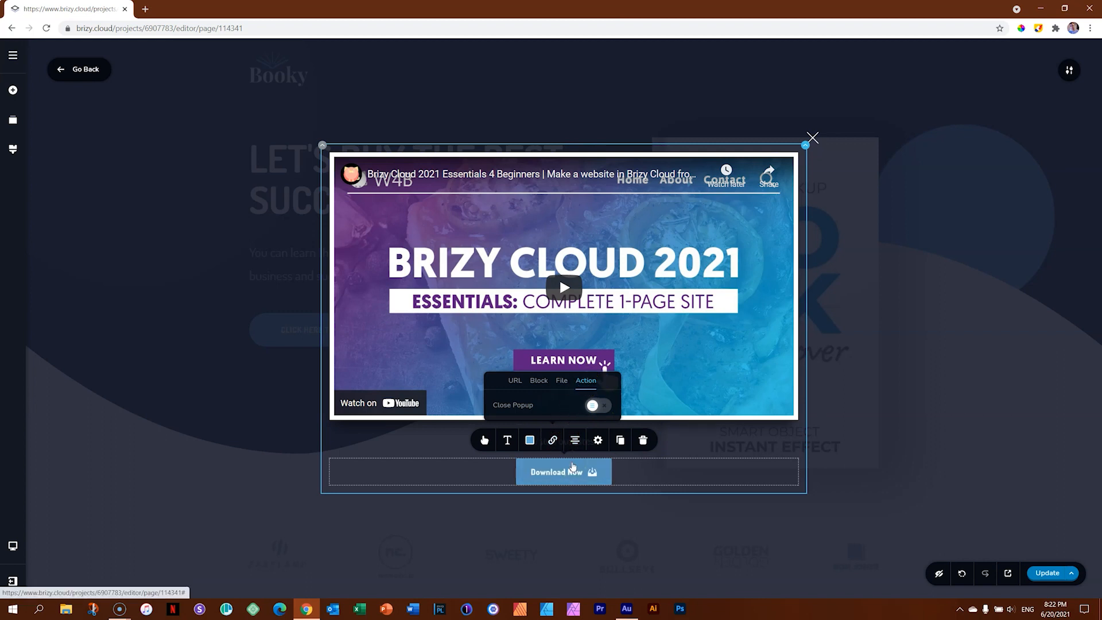
{"action": "left_click", "coordinate": [567, 468]}
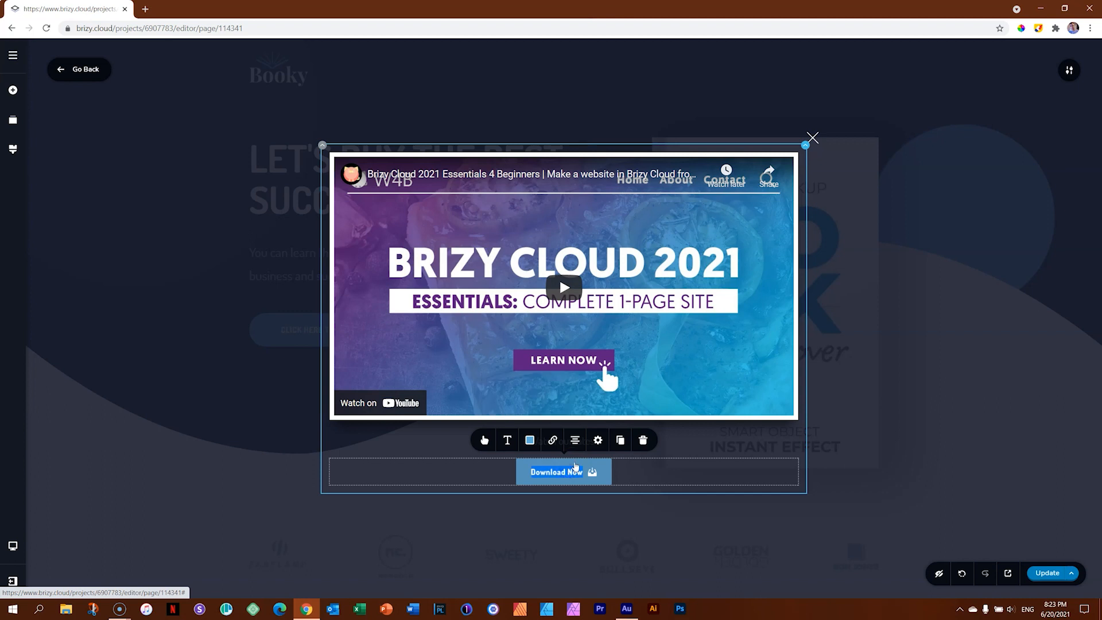
{"action": "type", "text": "Close U"}
{"action": "type", "text": "op Up"}
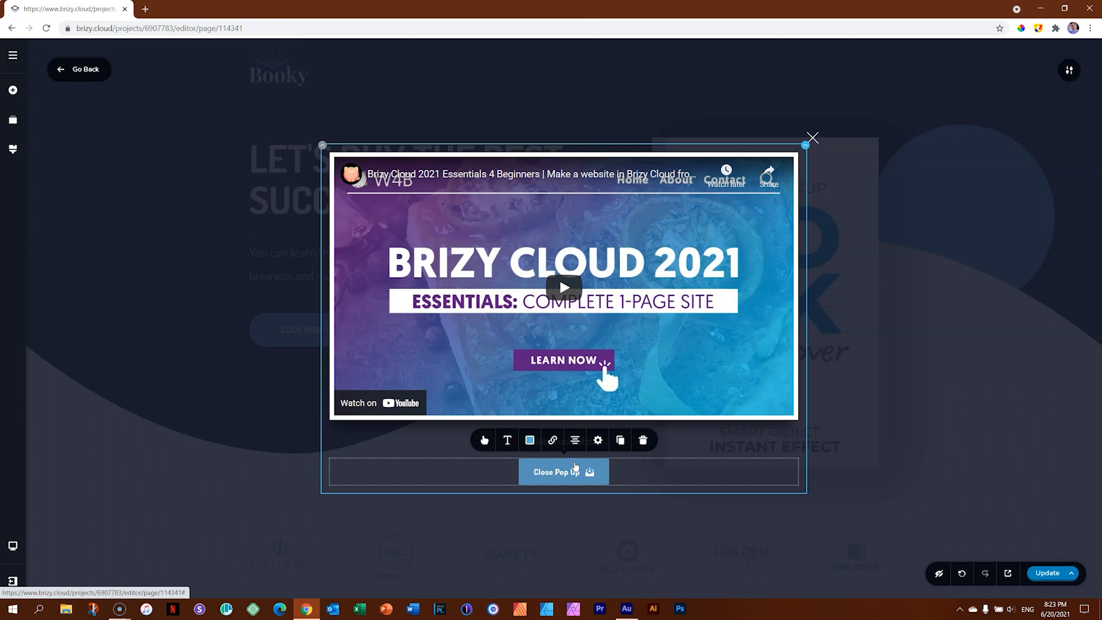
Enable the Close Popup action in the link settings of the button below the popup's description text.
{"action": "left_click", "coordinate": [553, 440]}
{"action": "left_click", "coordinate": [586, 380]}
{"action": "left_click", "coordinate": [503, 404]}
{"action": "left_click", "coordinate": [597, 406]}
{"action": "left_click", "coordinate": [716, 523]}
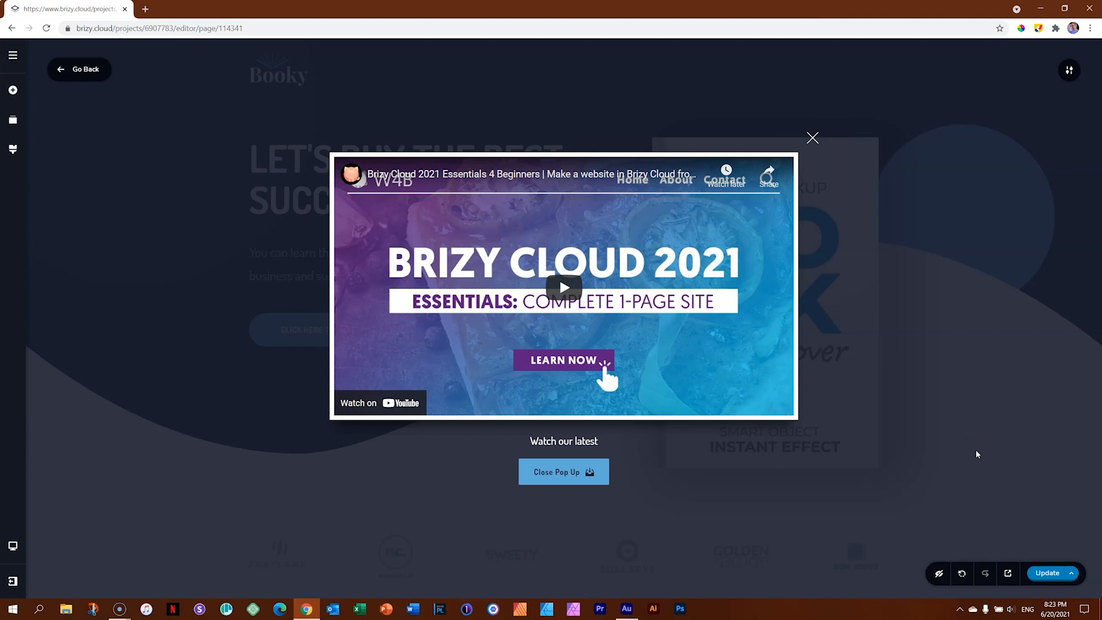
Save the popup changes, return to the page and update it.
{"action": "left_click", "coordinate": [1042, 572]}
{"action": "left_click", "coordinate": [103, 75]}
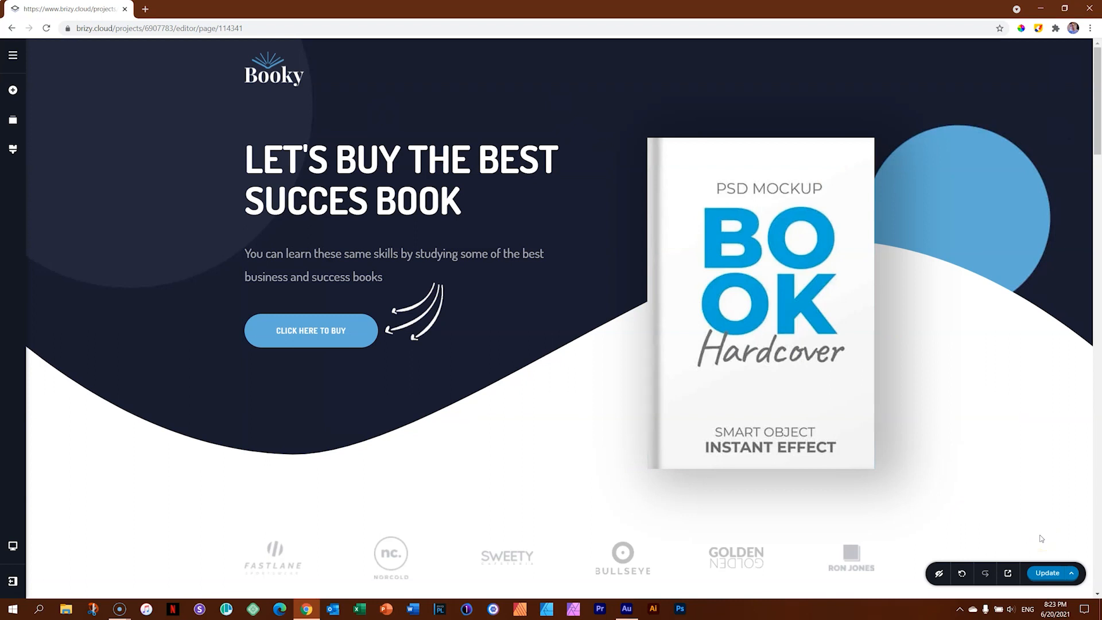
{"action": "left_click", "coordinate": [1049, 573]}
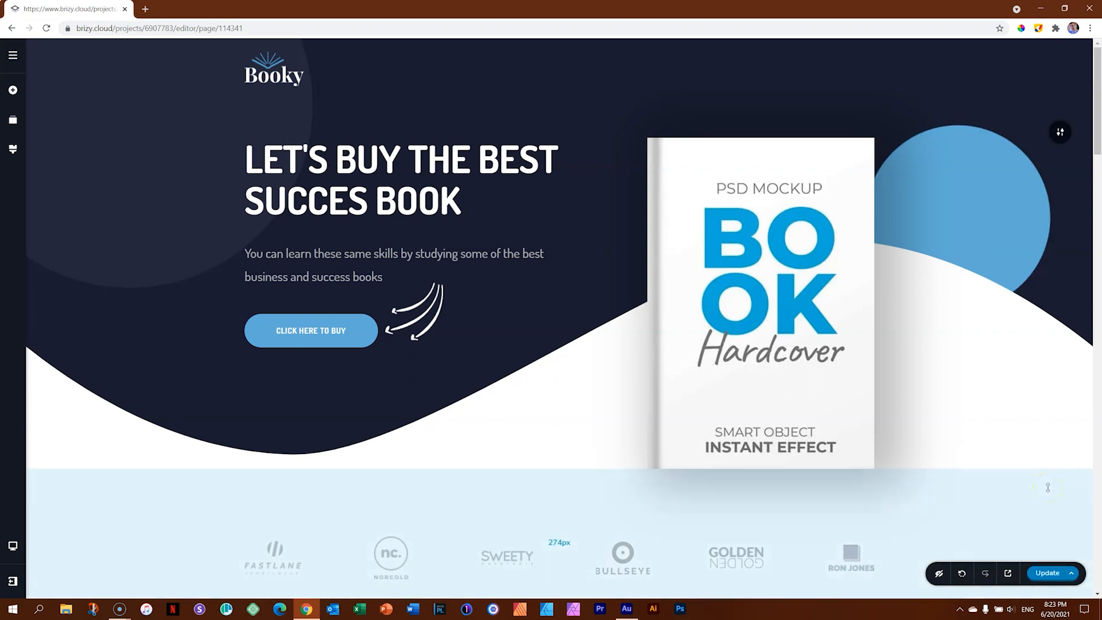
Preview the live page, test opening the popup and closing it with its button and by the background, and close the preview.
{"action": "left_click", "coordinate": [1008, 574]}
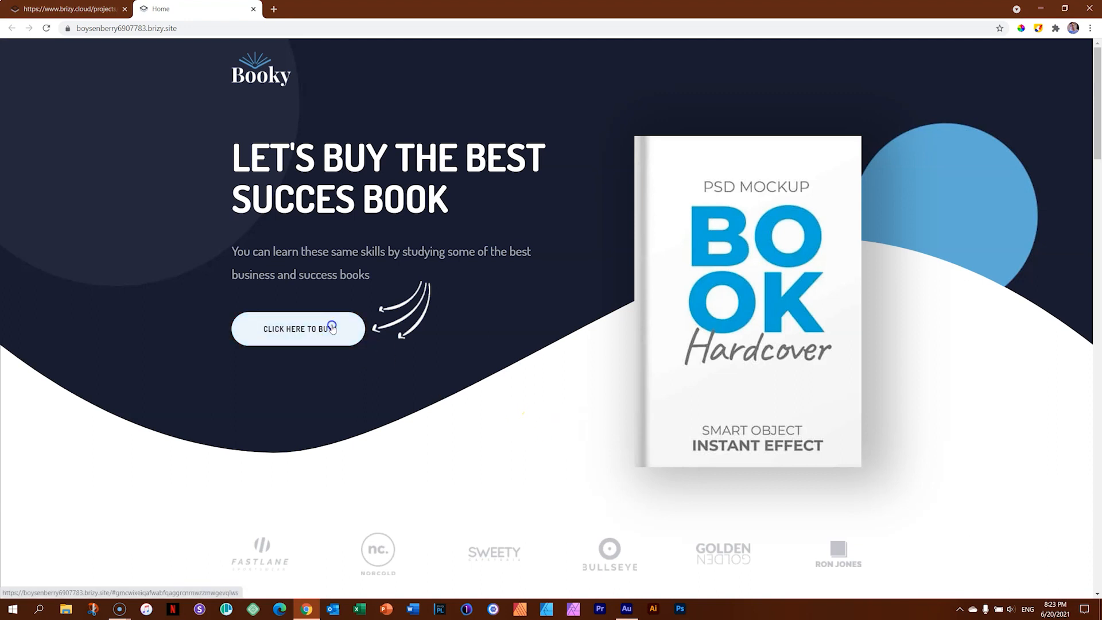
{"action": "left_click", "coordinate": [332, 327]}
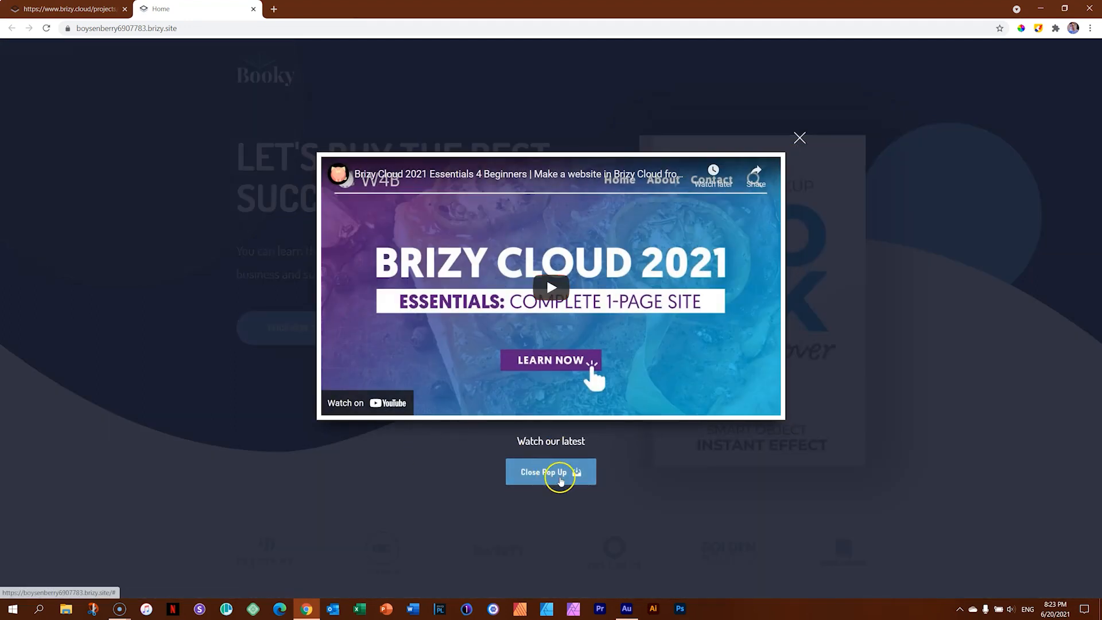
{"action": "left_click", "coordinate": [570, 481]}
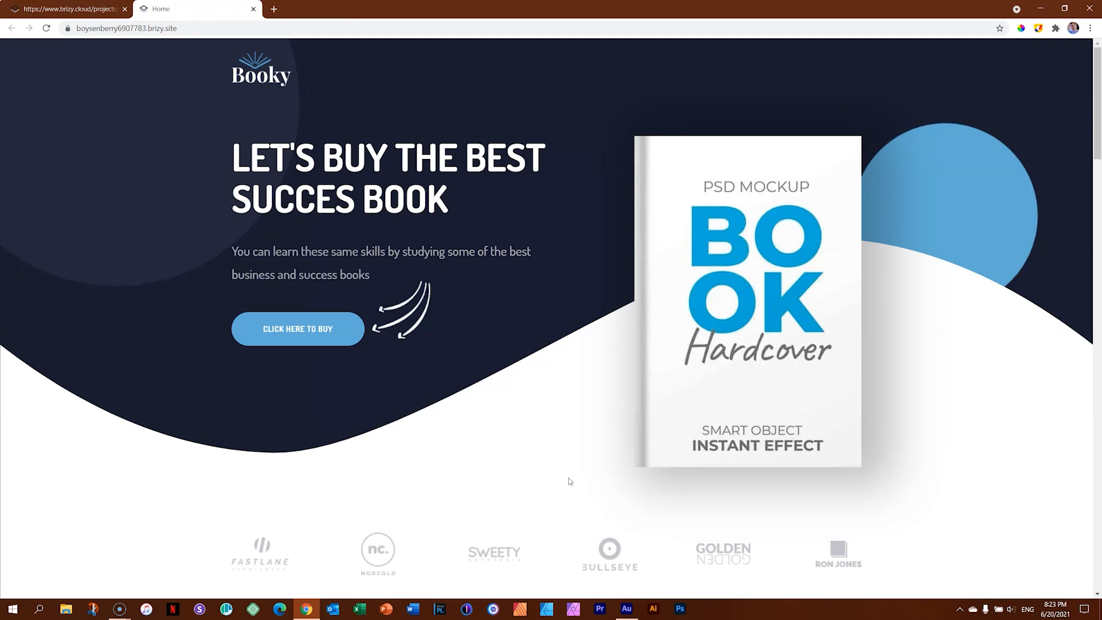
{"action": "left_click", "coordinate": [321, 343]}
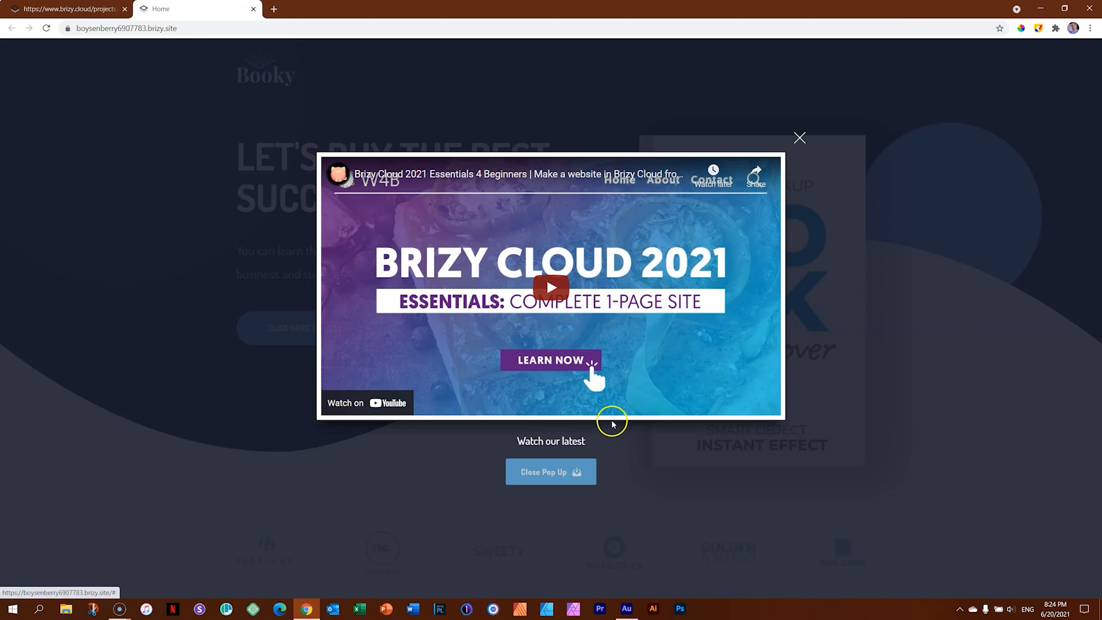
{"action": "left_click", "coordinate": [883, 300]}
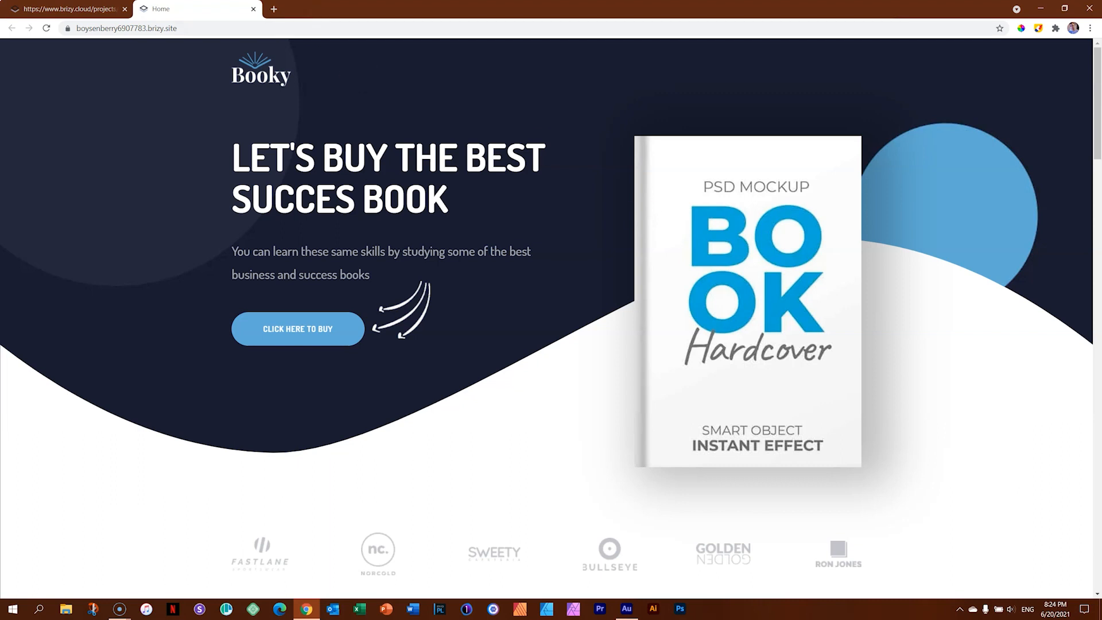
{"action": "left_click", "coordinate": [254, 9]}
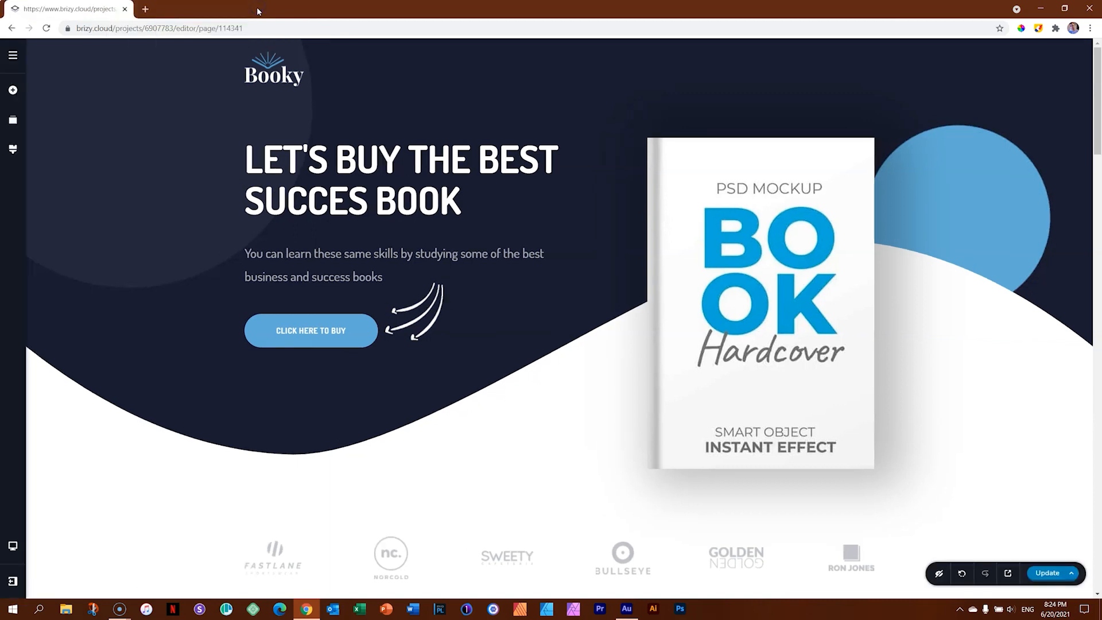
Remove the popup linked to the Click Here to Buy button, create a new blank one in its place and open it for editing.
{"action": "left_click", "coordinate": [314, 337]}
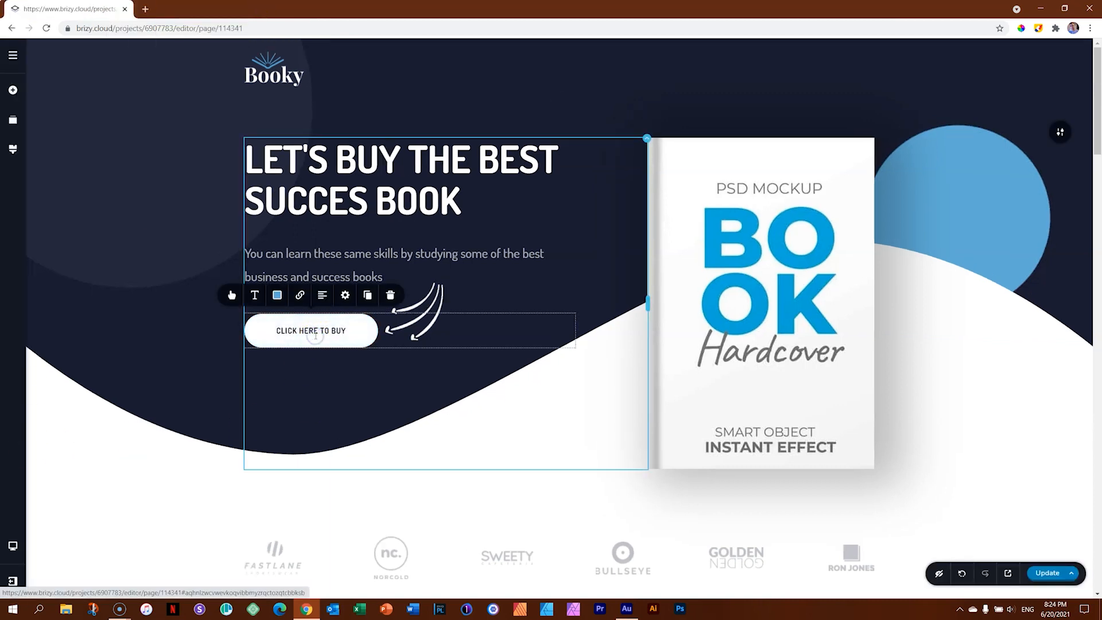
{"action": "left_click", "coordinate": [298, 295]}
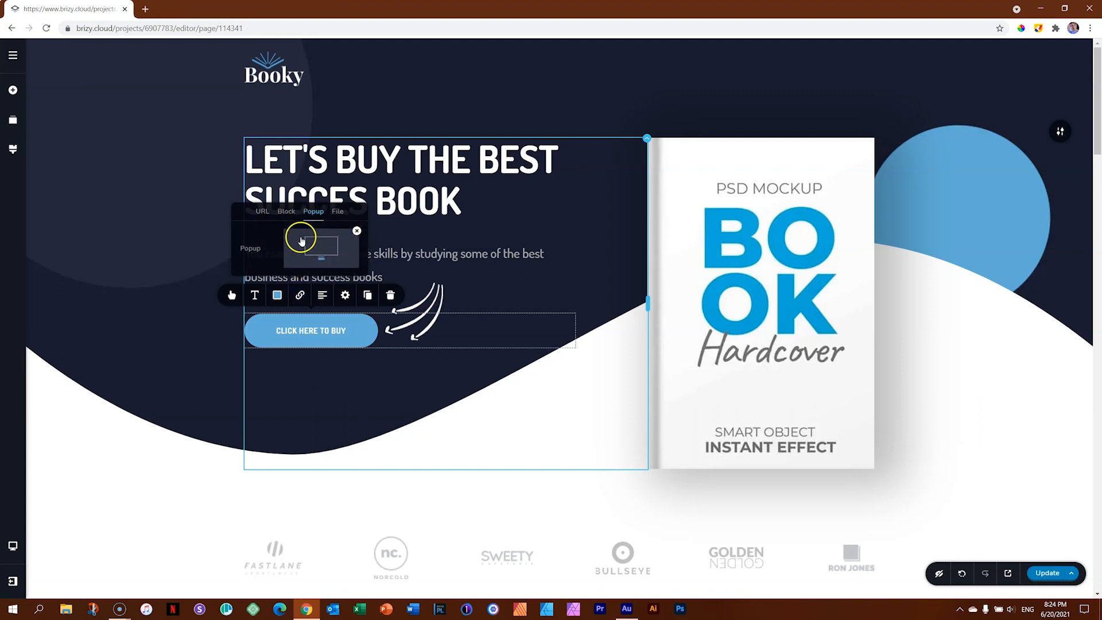
{"action": "left_click", "coordinate": [357, 231]}
{"action": "left_click", "coordinate": [337, 240]}
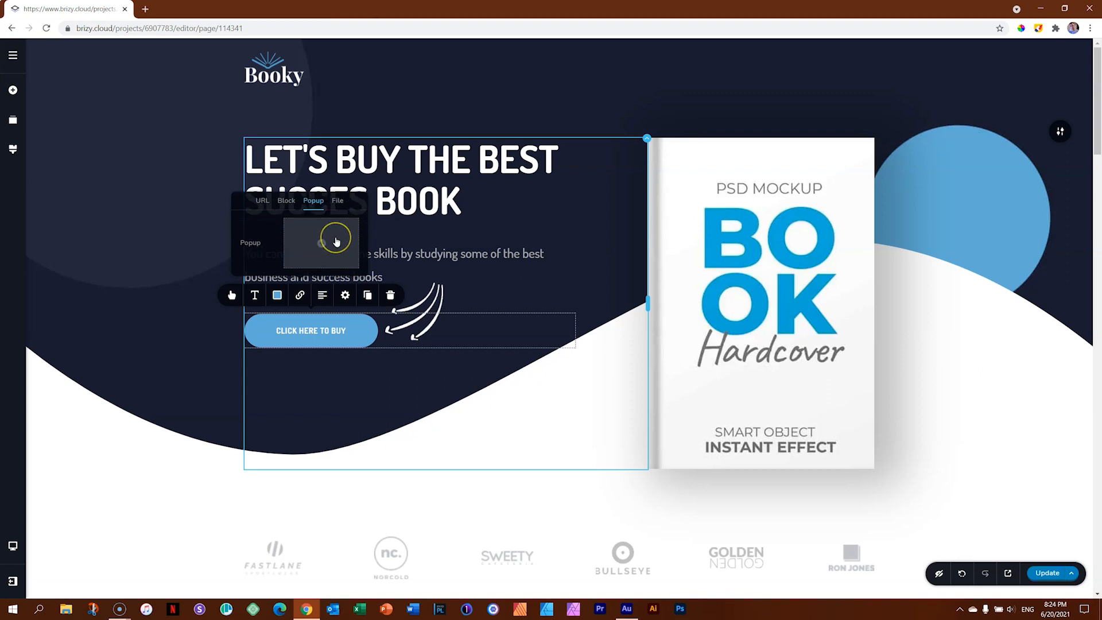
{"action": "left_click", "coordinate": [337, 242]}
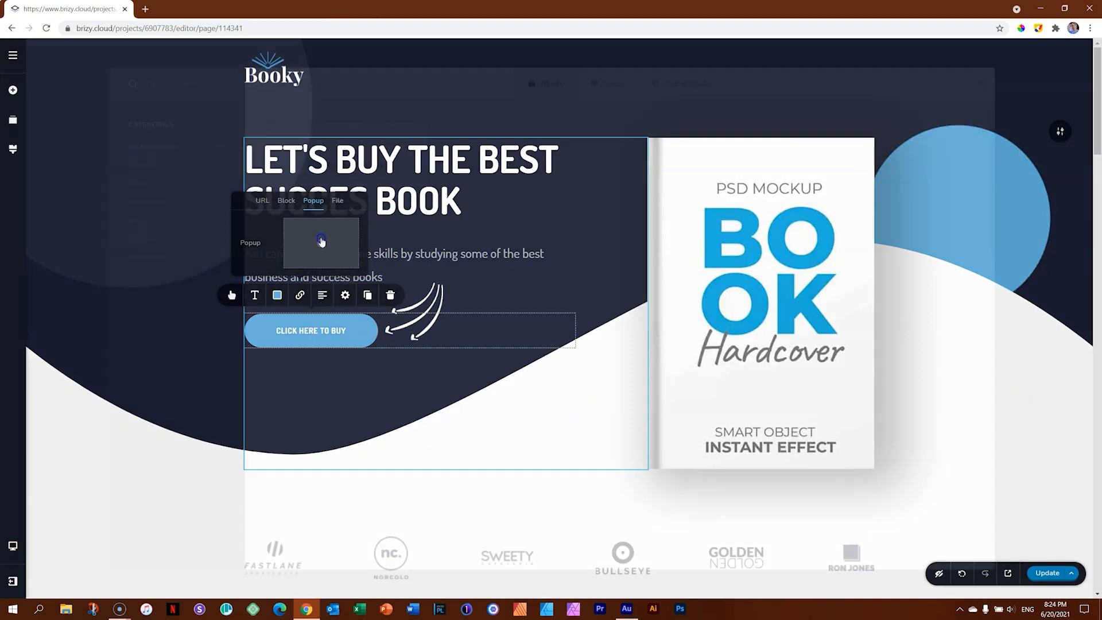
{"action": "left_click", "coordinate": [344, 163]}
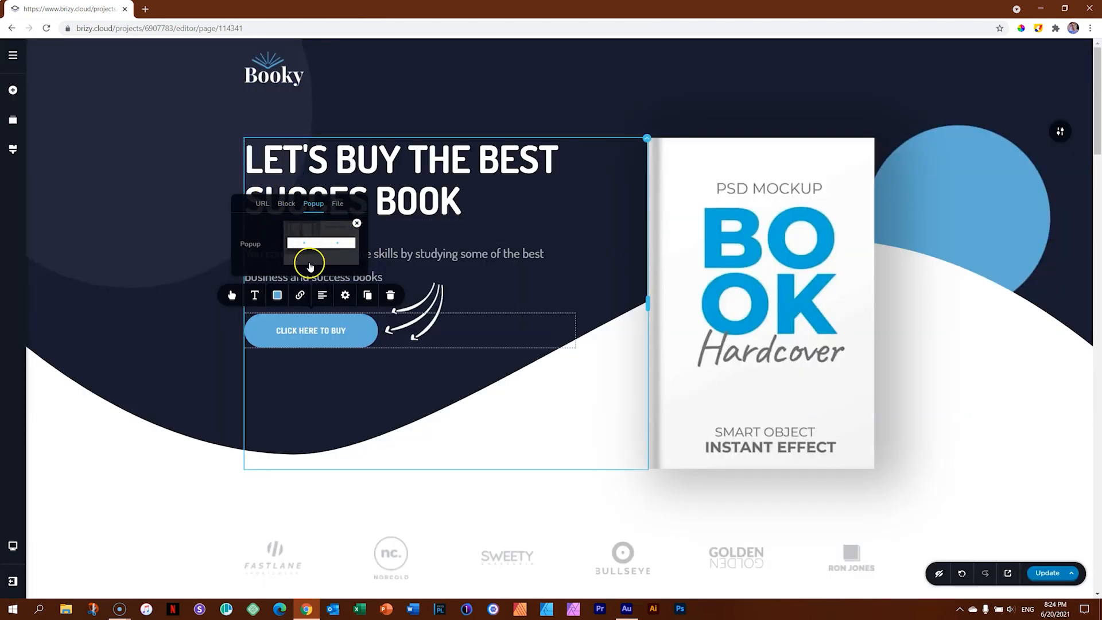
{"action": "left_click", "coordinate": [335, 244]}
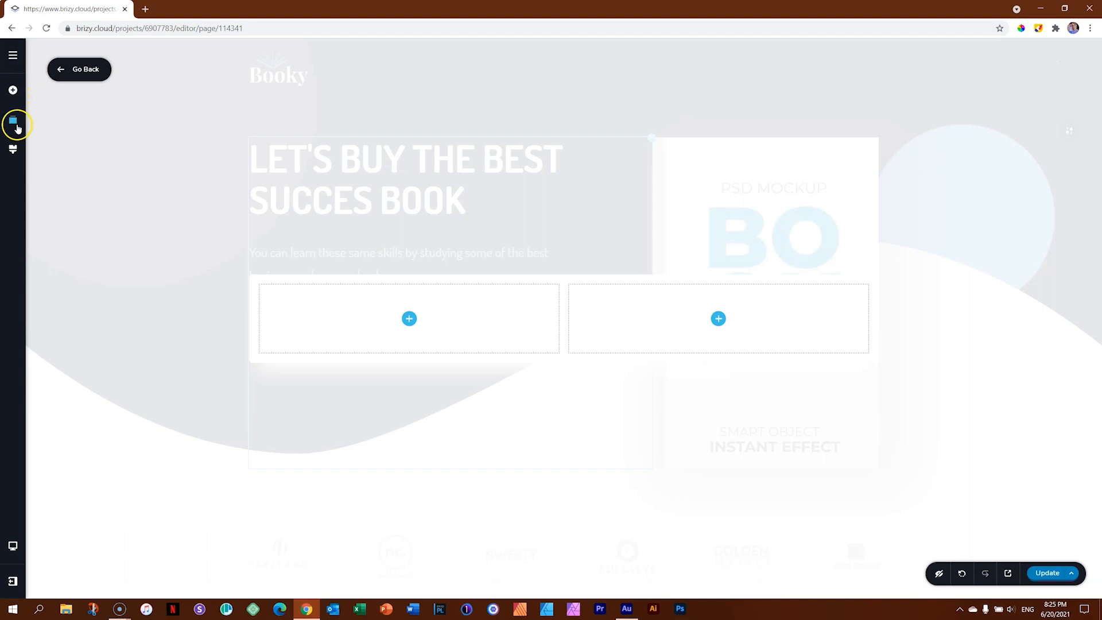
{"action": "left_click", "coordinate": [12, 91]}
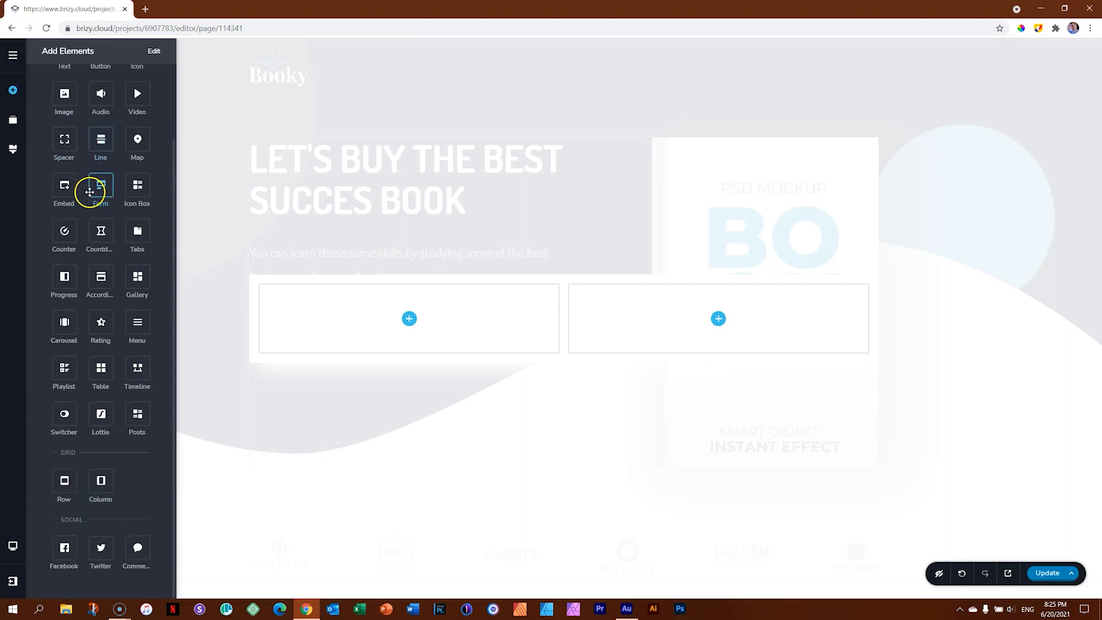
{"action": "scroll", "coordinate": [92, 198], "scroll_direction": "up", "scroll_amount": 2}
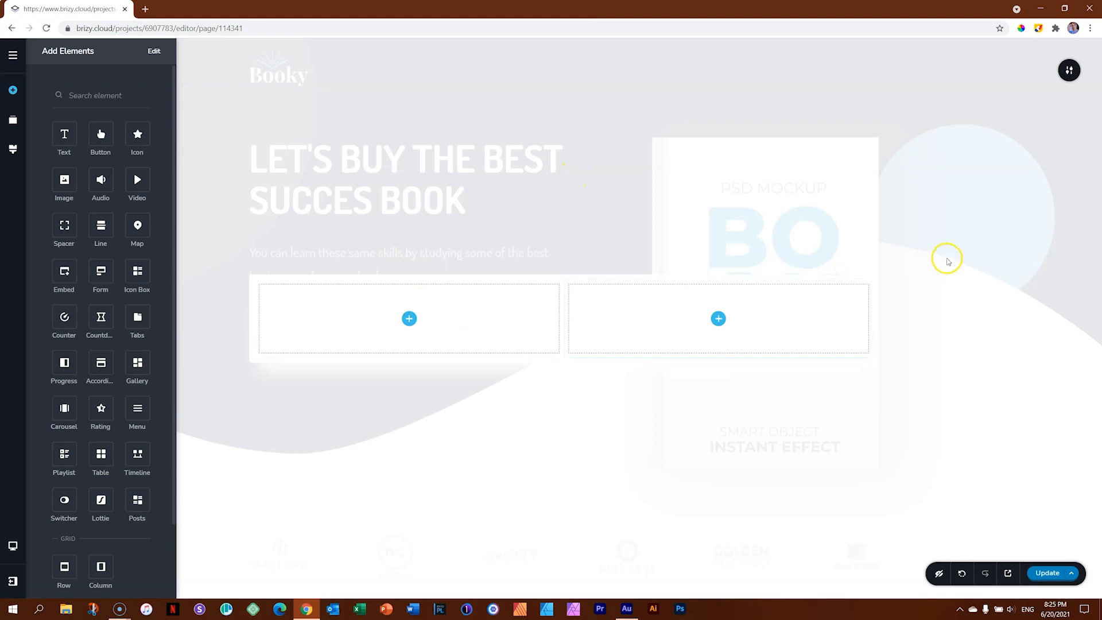
{"action": "left_click", "coordinate": [947, 259]}
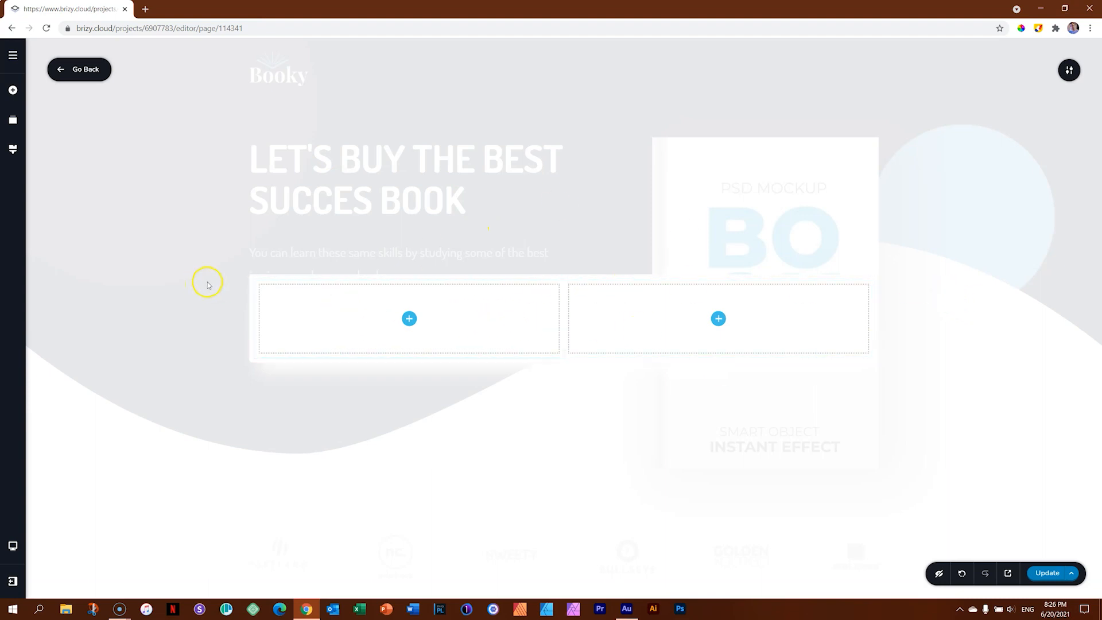
Set the popup row's background overlay to the solid dark navy palette colour #181C2E.
{"action": "left_click", "coordinate": [250, 276]}
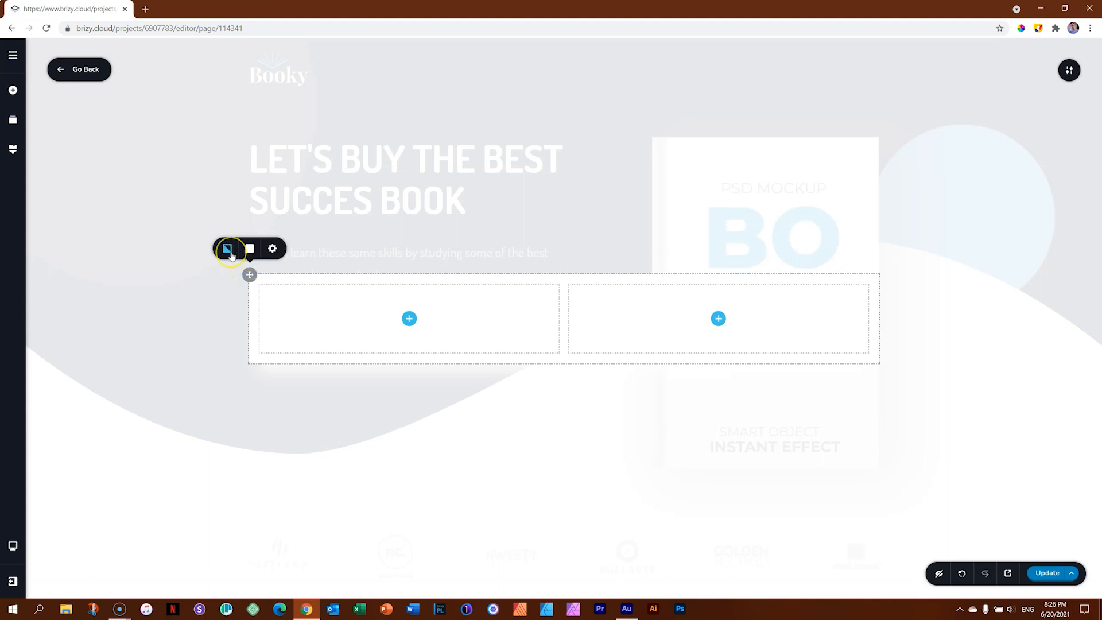
{"action": "left_click", "coordinate": [227, 249]}
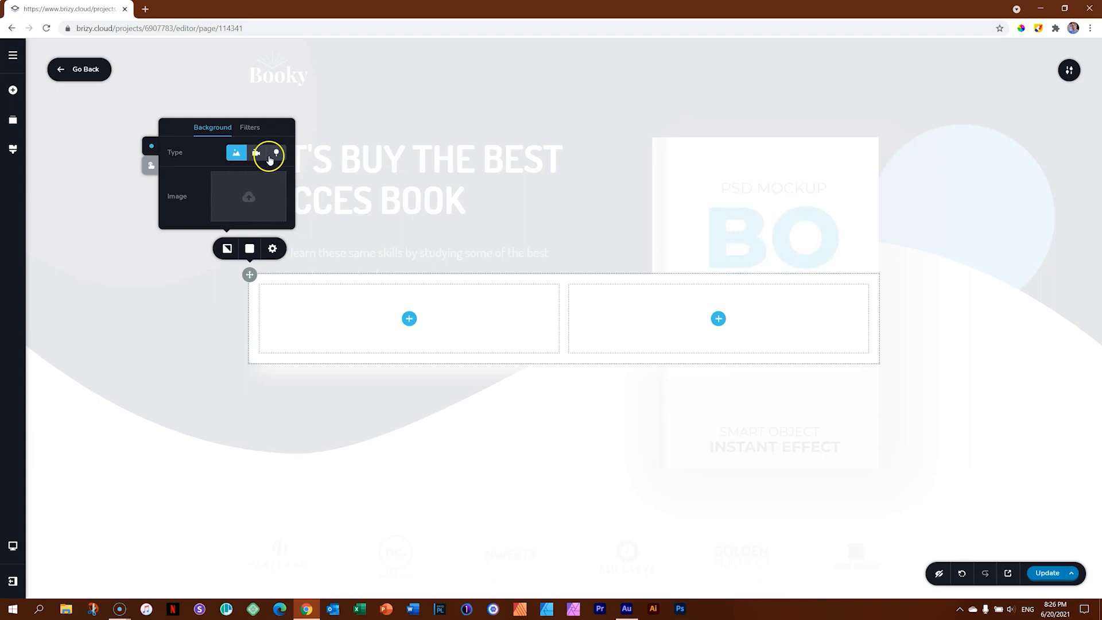
{"action": "left_click", "coordinate": [250, 248]}
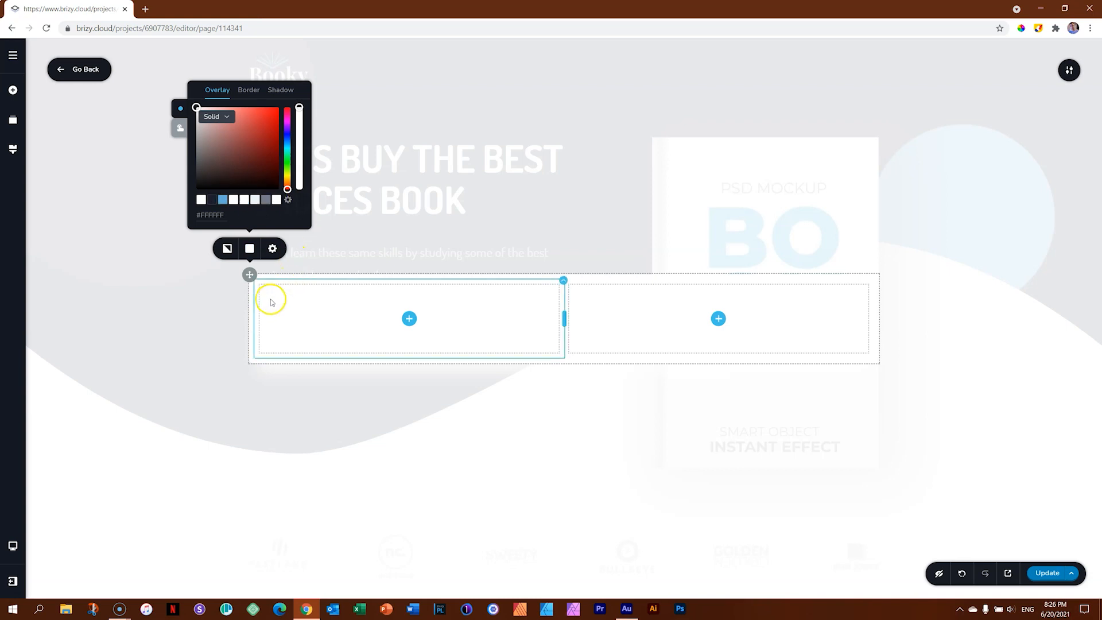
{"action": "left_click", "coordinate": [212, 201]}
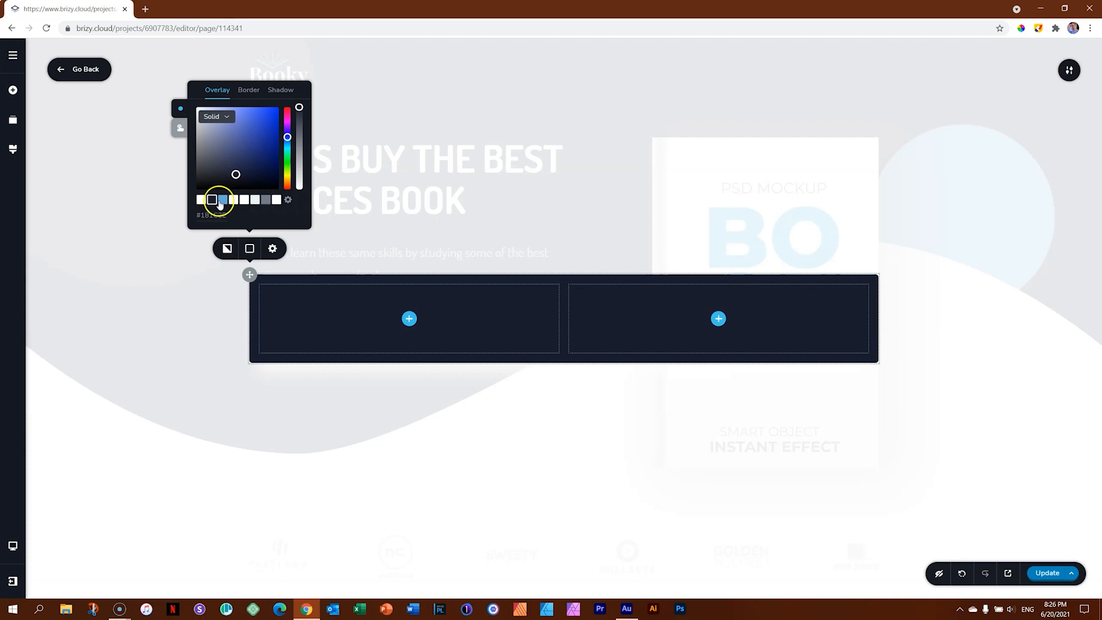
{"action": "left_click", "coordinate": [223, 200]}
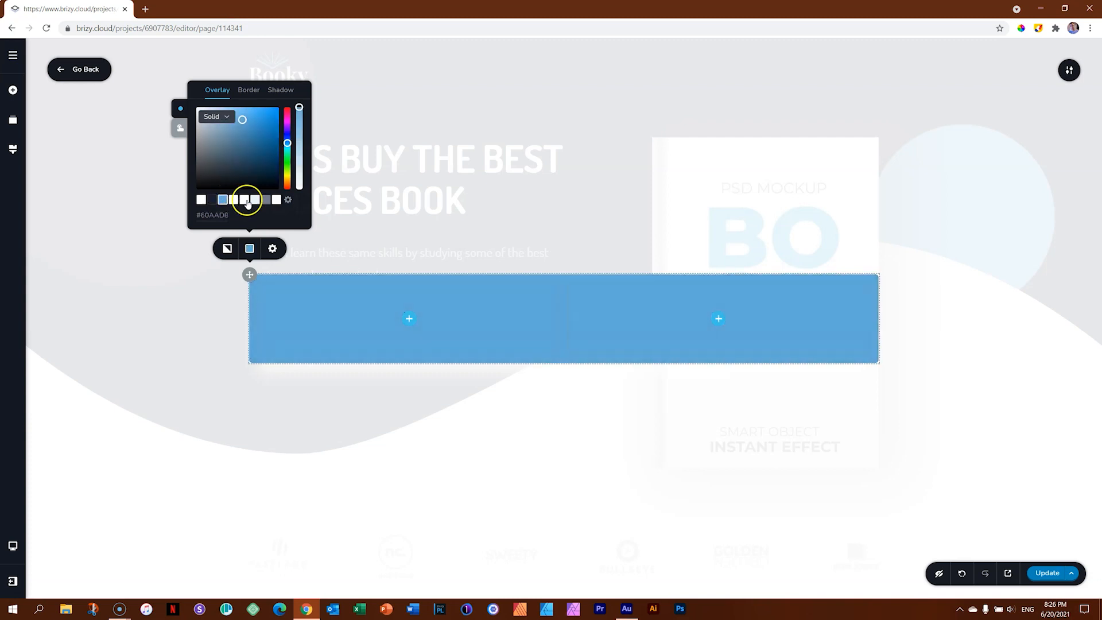
{"action": "left_click", "coordinate": [277, 200]}
{"action": "left_click", "coordinate": [212, 200]}
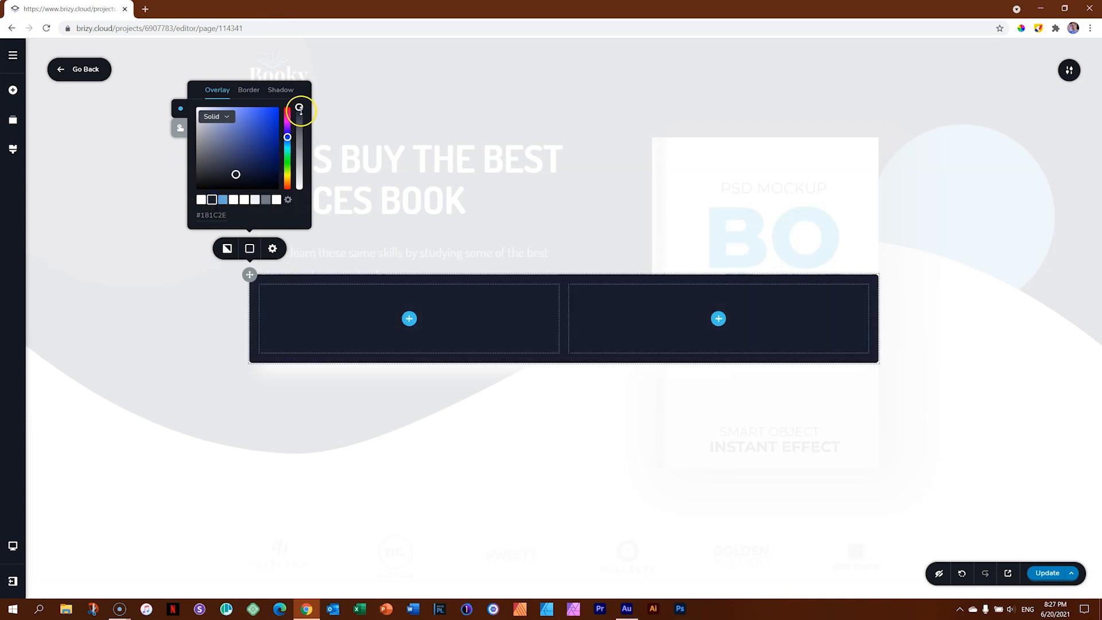
{"action": "mouse_move", "coordinate": [299, 108]}
{"action": "left_mouse_down"}
{"action": "mouse_move", "coordinate": [300, 168]}
{"action": "mouse_move", "coordinate": [299, 108]}
{"action": "left_mouse_up"}
Set the popup row's corner radius to 0 px.
{"action": "left_click", "coordinate": [272, 248]}
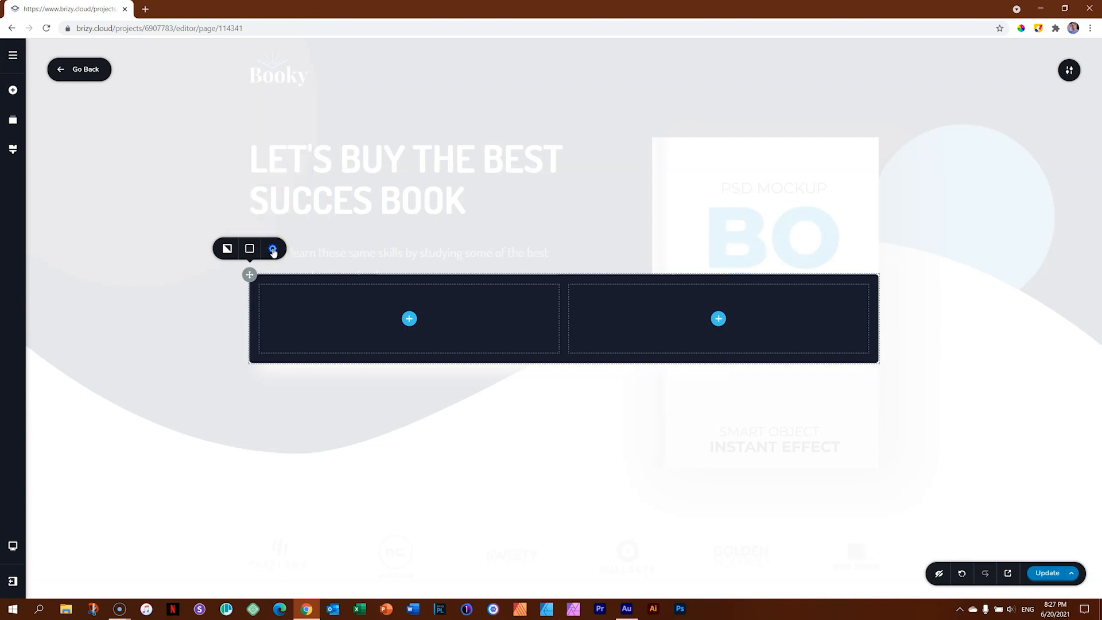
{"action": "left_click", "coordinate": [254, 223]}
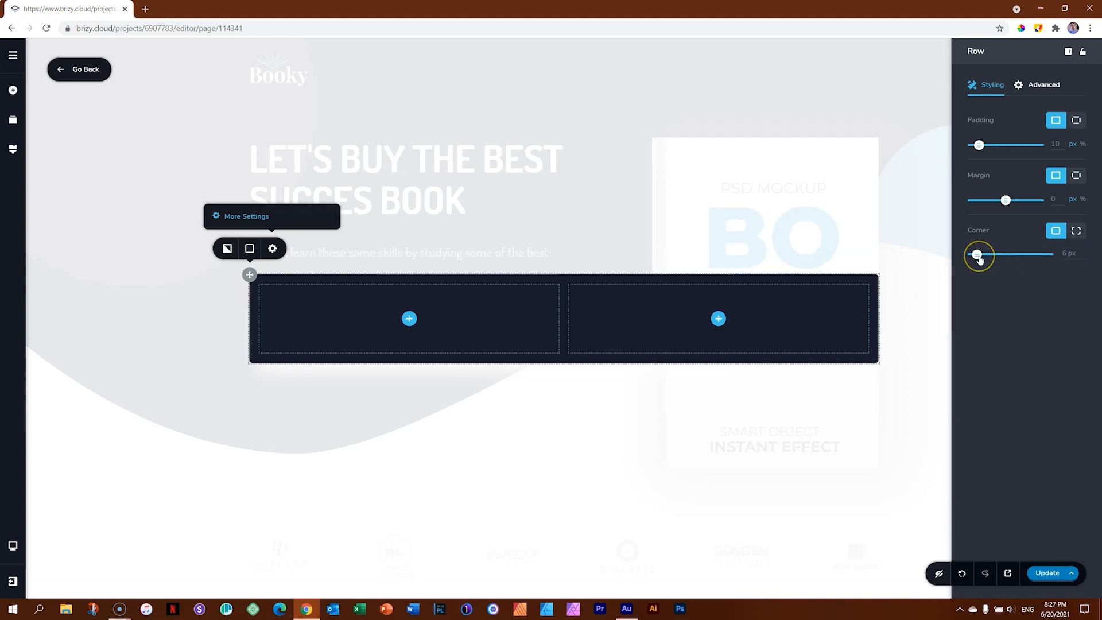
{"action": "left_click_drag", "start_coordinate": [979, 257], "coordinate": [977, 287]}
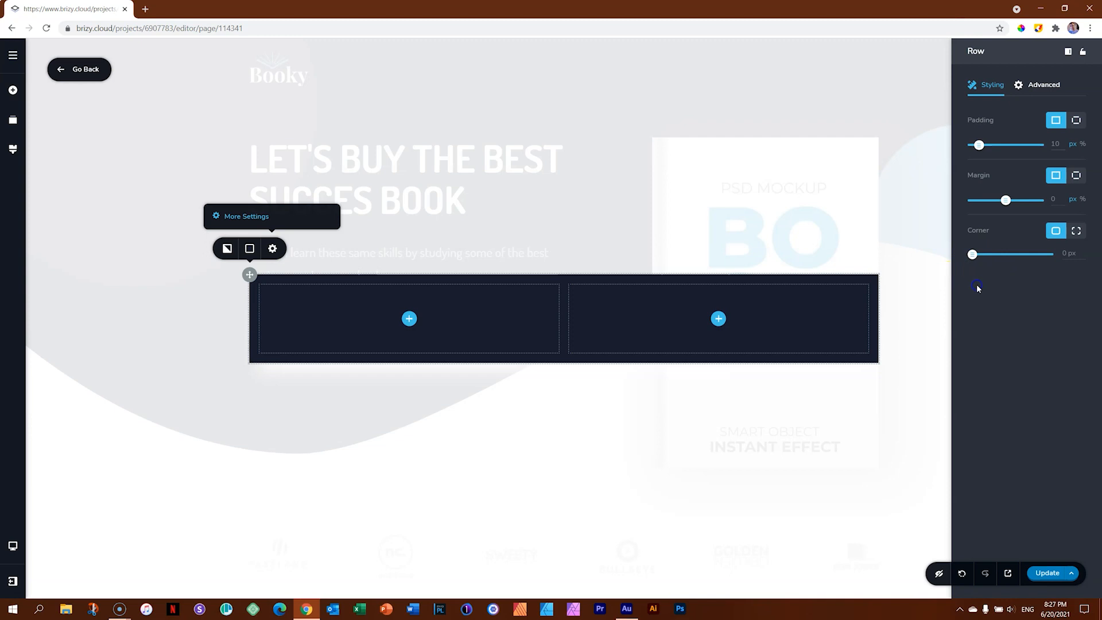
{"action": "left_click", "coordinate": [872, 246]}
Delete the second column of the popup's row.
{"action": "left_click", "coordinate": [649, 295]}
{"action": "left_click", "coordinate": [631, 314]}
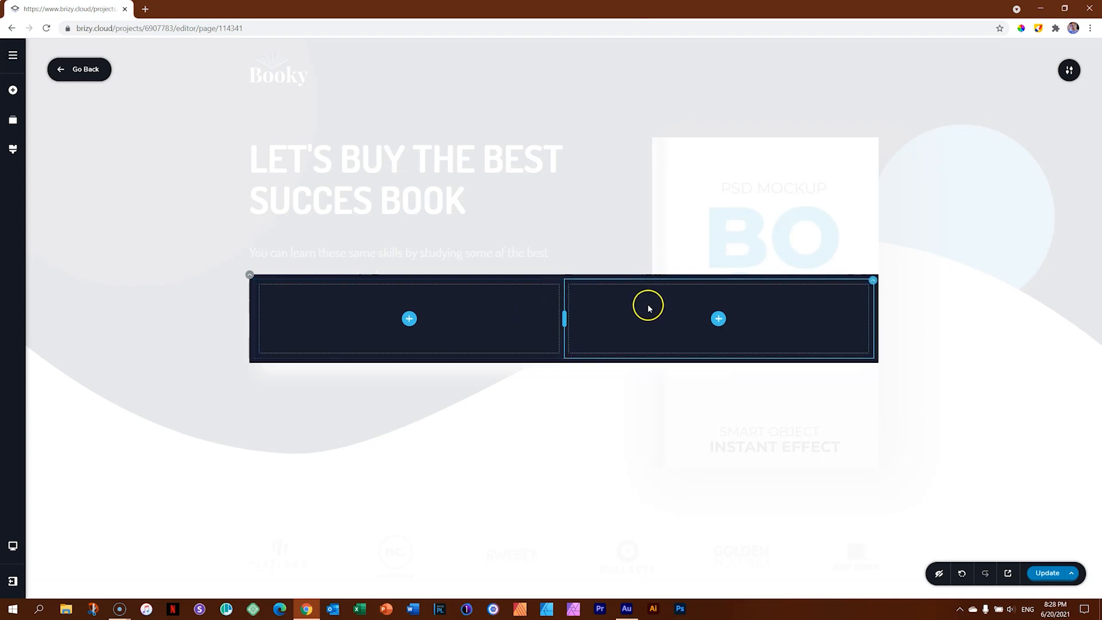
{"action": "right_click", "coordinate": [637, 308]}
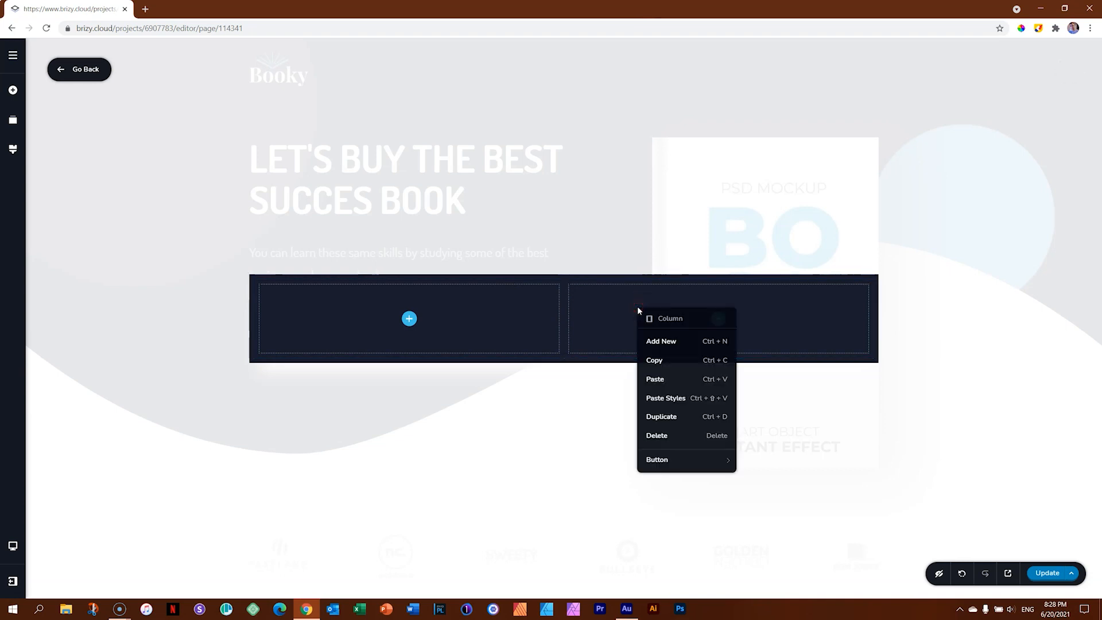
{"action": "left_click", "coordinate": [660, 435]}
Add a video element to the popup's remaining column and paste the YouTube video link into its settings.
{"action": "left_click", "coordinate": [566, 320]}
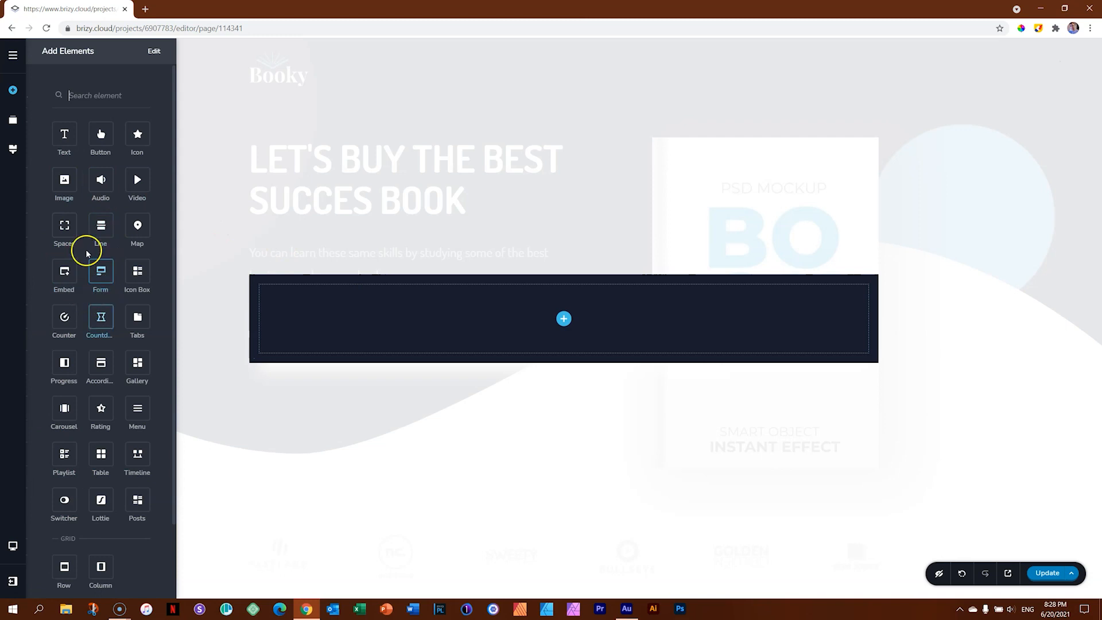
{"action": "left_click_drag", "start_coordinate": [137, 181], "coordinate": [567, 316]}
{"action": "left_click", "coordinate": [583, 248]}
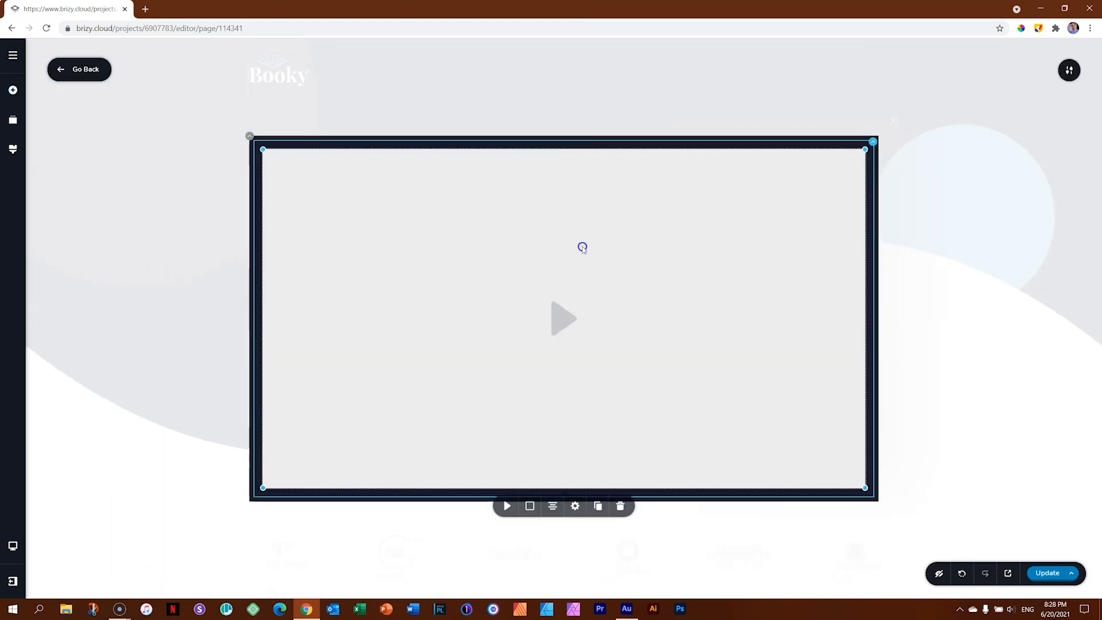
{"action": "left_click", "coordinate": [508, 509]}
{"action": "left_click", "coordinate": [505, 473]}
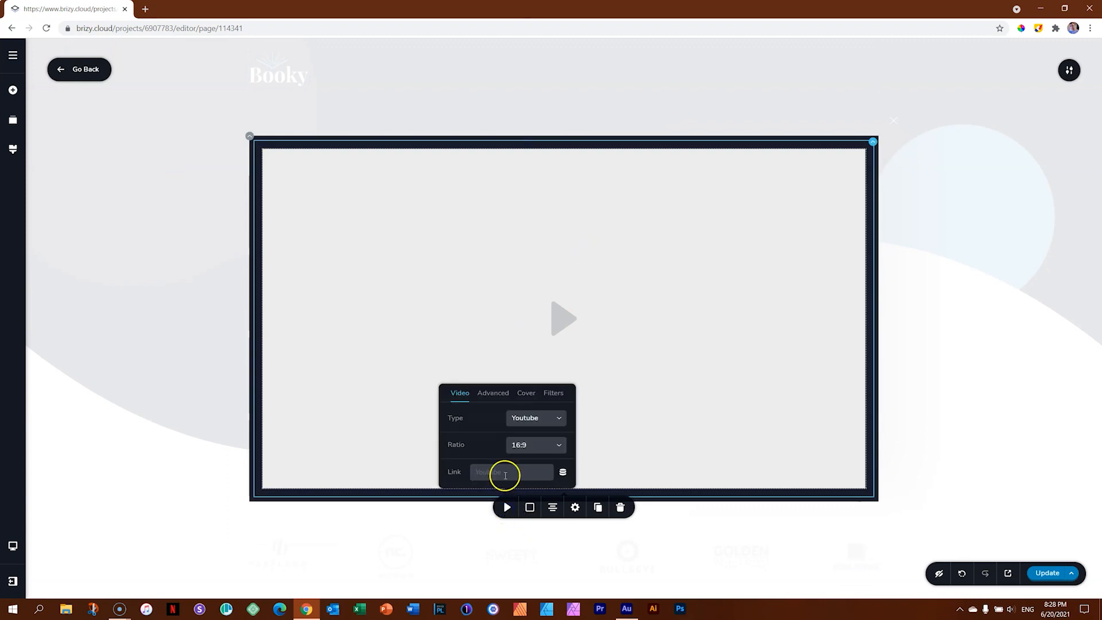
{"action": "key", "text": "ctrl+v"}
{"action": "left_click", "coordinate": [781, 275]}
{"action": "left_click", "coordinate": [783, 274]}
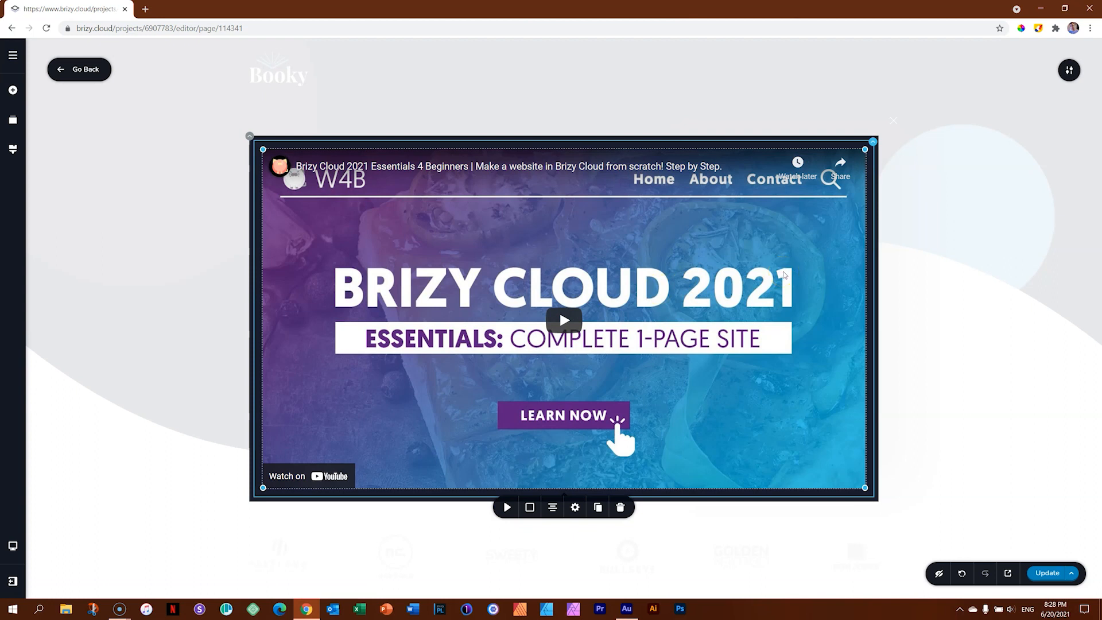
Add a text element below the video reading "Watch my video now!" and centre it.
{"action": "left_click", "coordinate": [14, 92]}
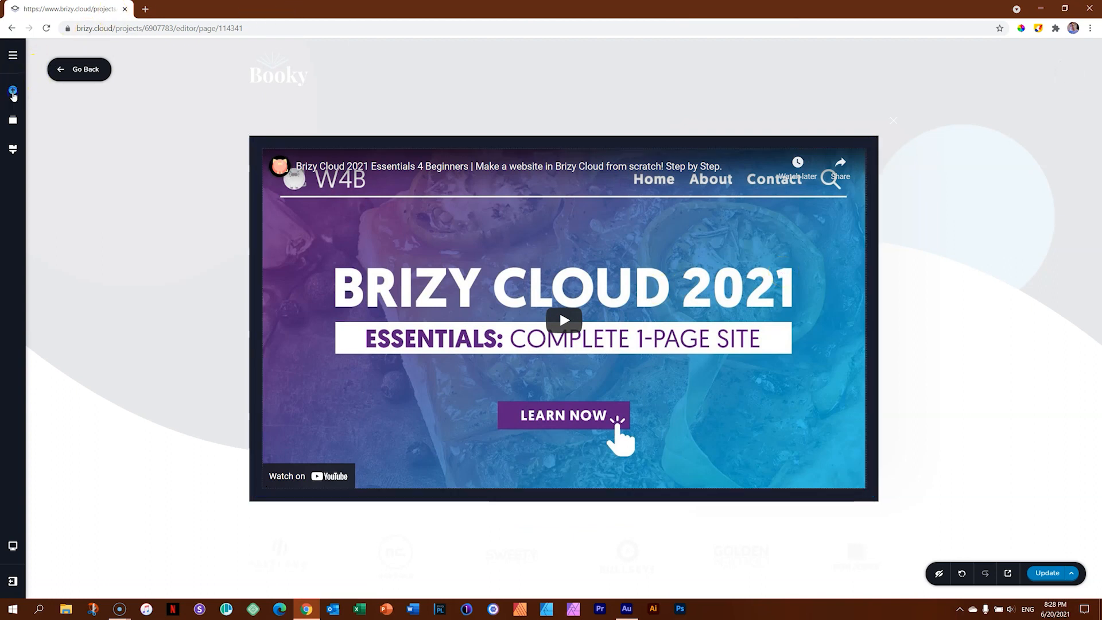
{"action": "left_click_drag", "start_coordinate": [63, 134], "coordinate": [466, 494]}
{"action": "triple_click", "coordinate": [467, 495]}
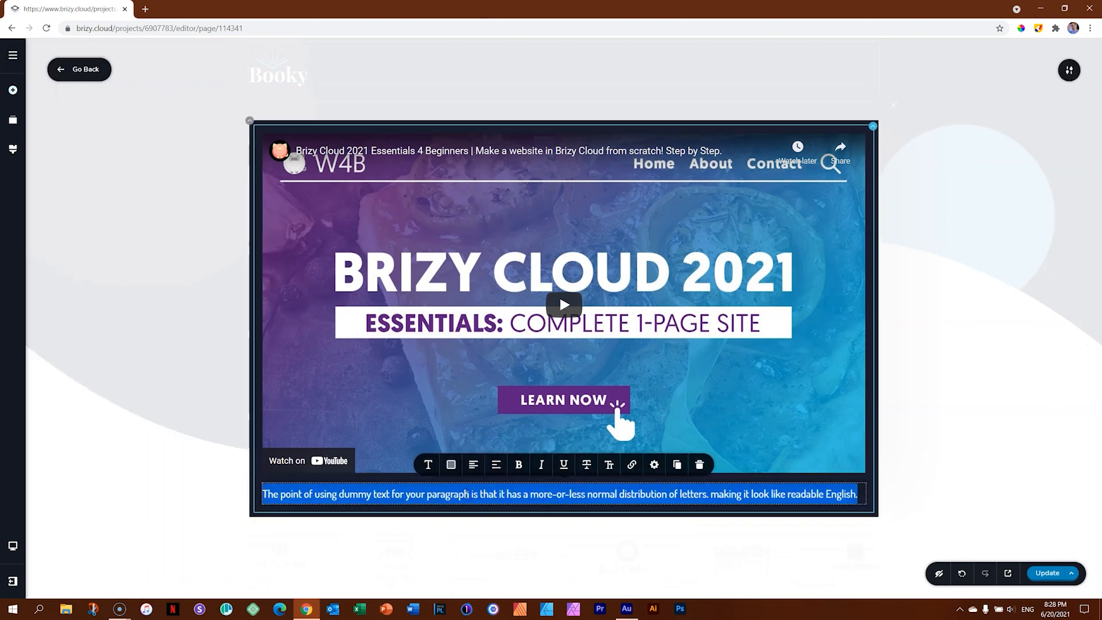
{"action": "type", "text": "Wat"}
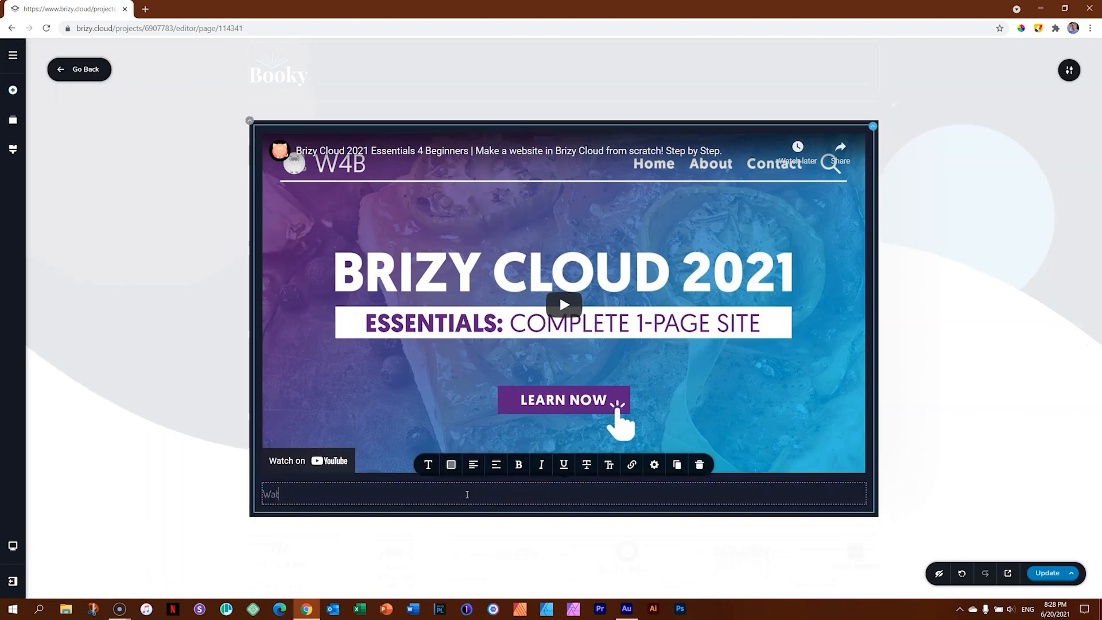
{"action": "type", "text": "ch my video now!"}
{"action": "left_click", "coordinate": [473, 465]}
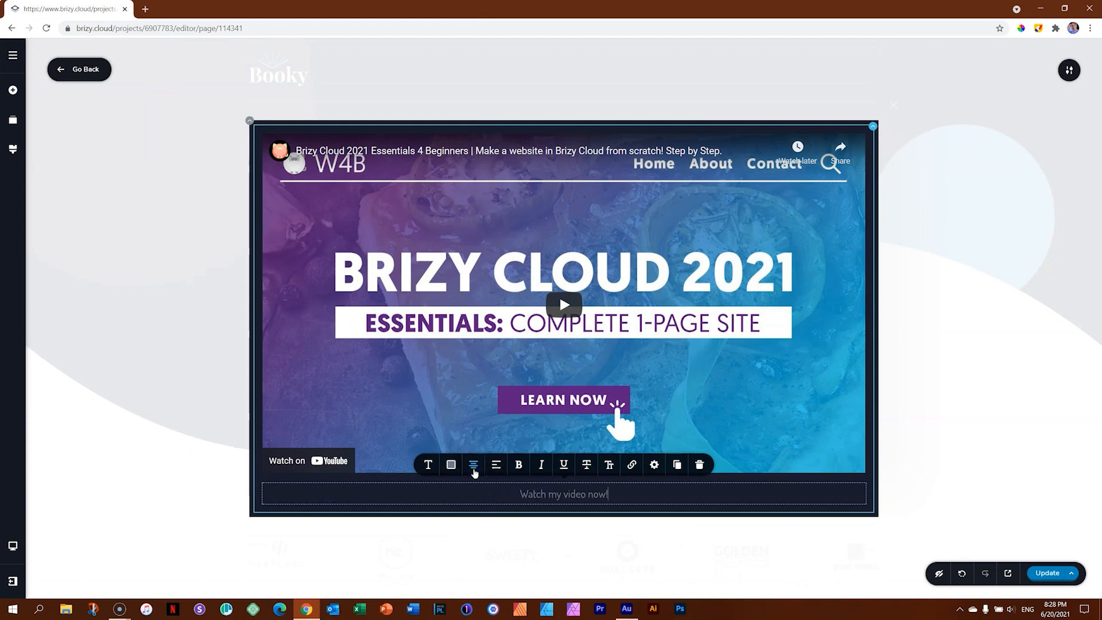
{"action": "left_click", "coordinate": [608, 500]}
Add a button below the popup's text and label it "GET MORE".
{"action": "left_click", "coordinate": [13, 90]}
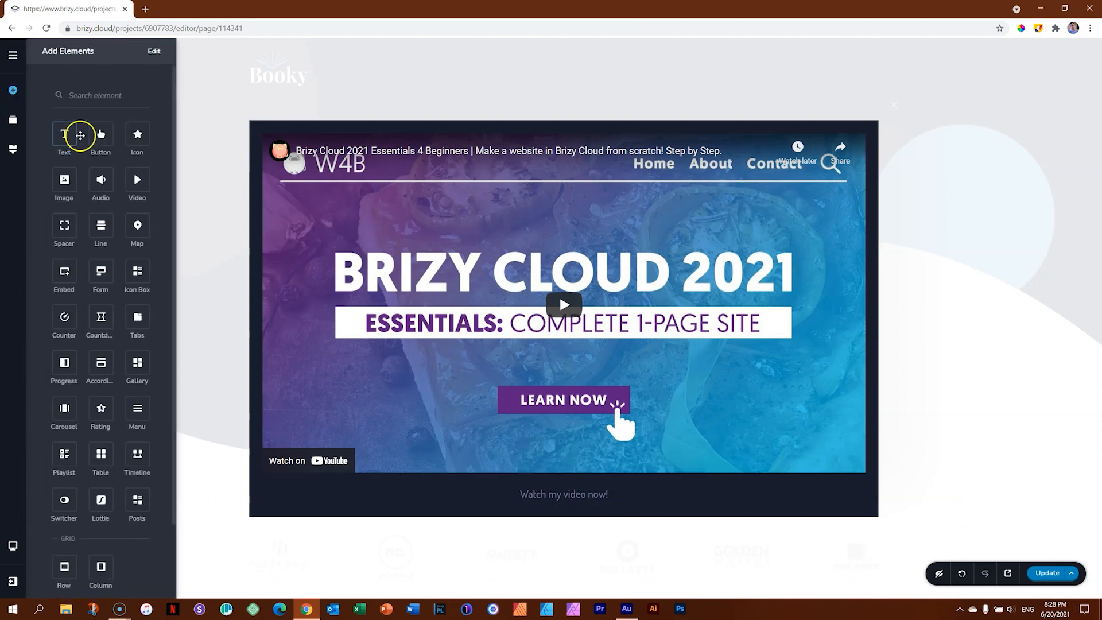
{"action": "left_click_drag", "start_coordinate": [99, 132], "coordinate": [601, 512]}
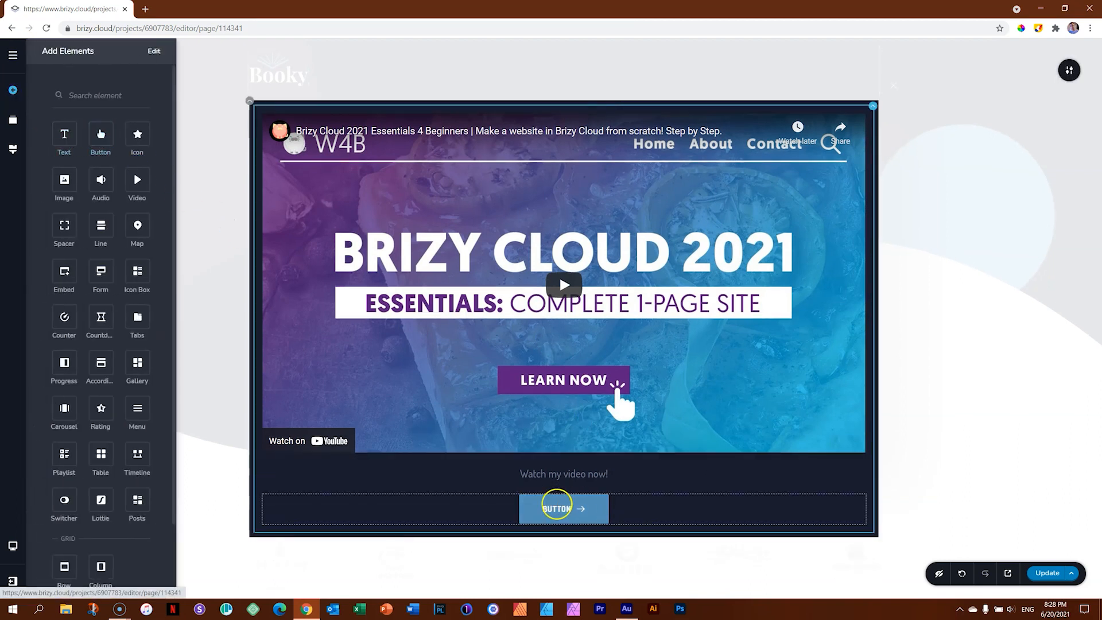
{"action": "double_click", "coordinate": [557, 508]}
{"action": "key", "text": "BackSpace"}
{"action": "type", "text": "GET MORE"}
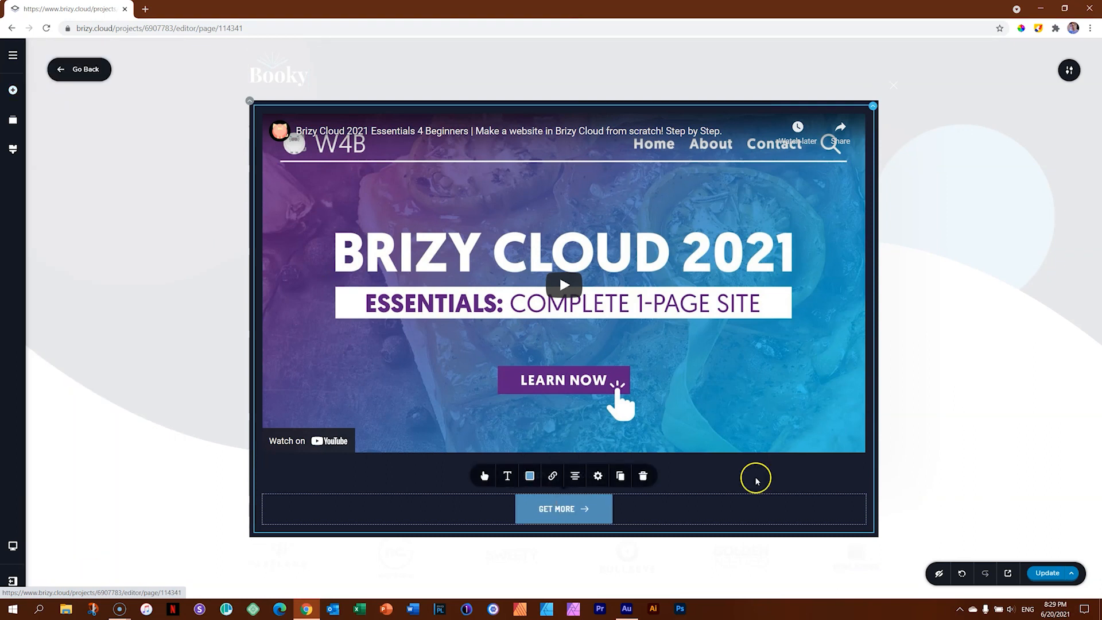
{"action": "left_click", "coordinate": [575, 517]}
{"action": "left_click", "coordinate": [553, 477]}
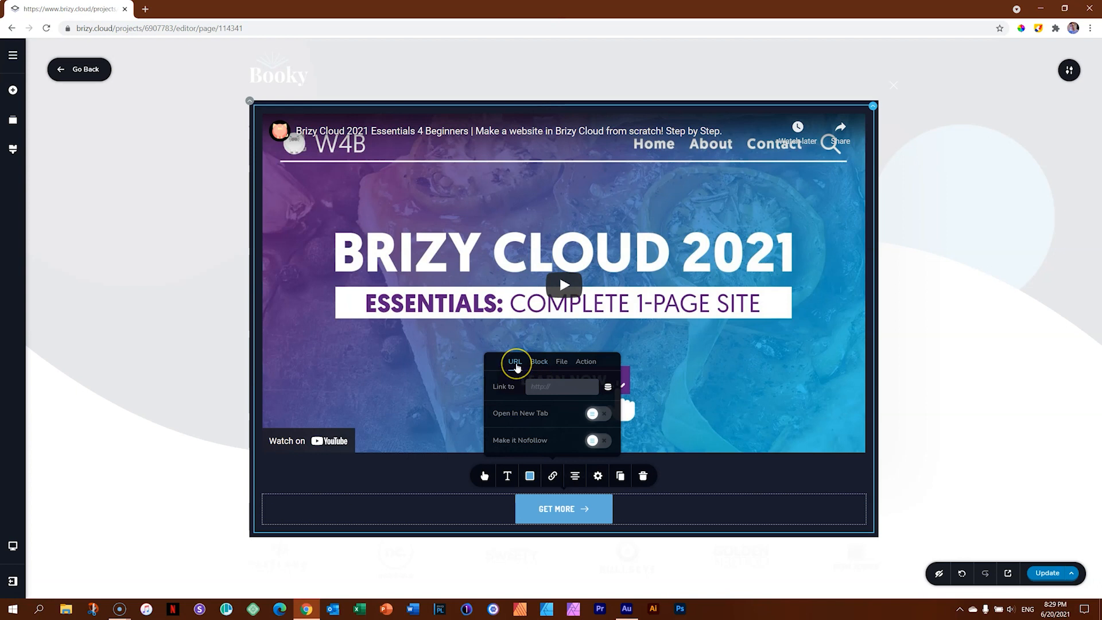
{"action": "left_click", "coordinate": [578, 366]}
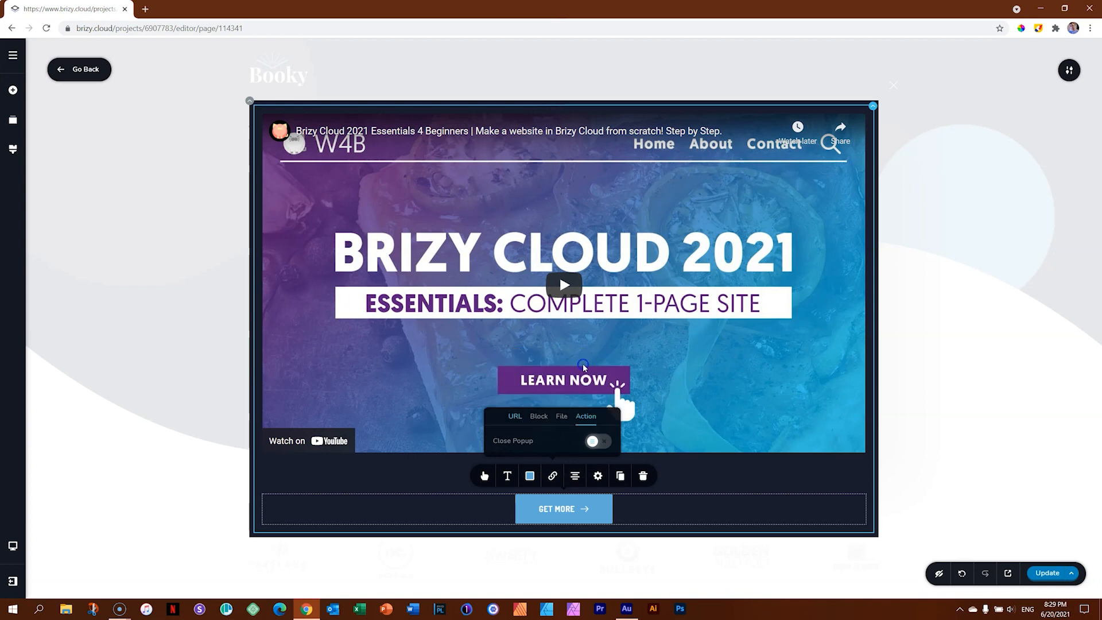
{"action": "left_click", "coordinate": [519, 427]}
{"action": "left_click", "coordinate": [552, 385]}
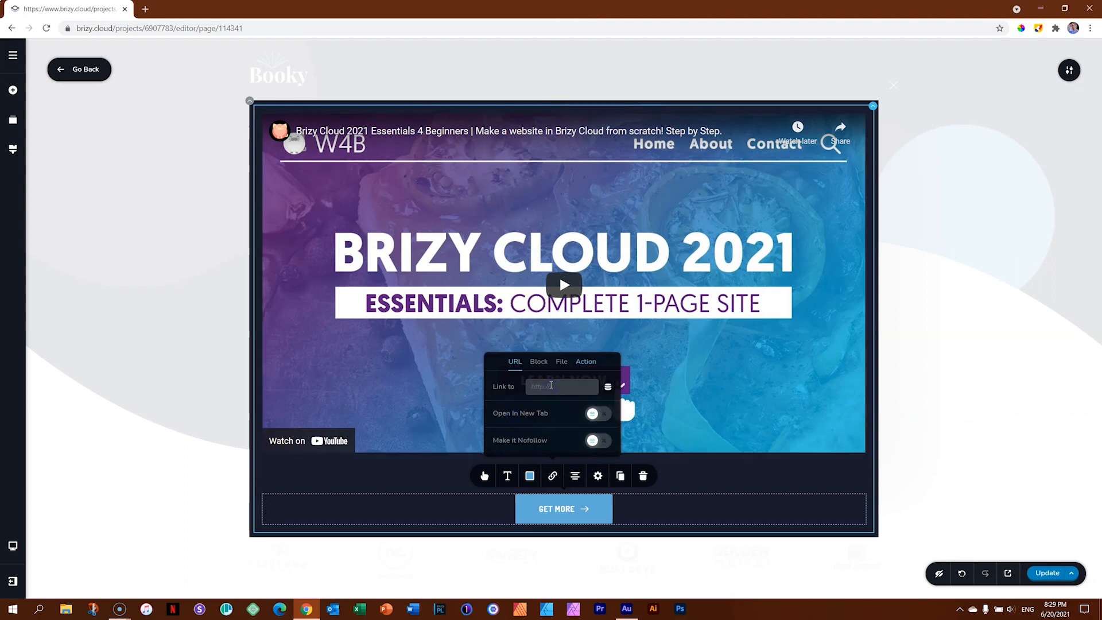
{"action": "type", "text": "https://w4b.io"}
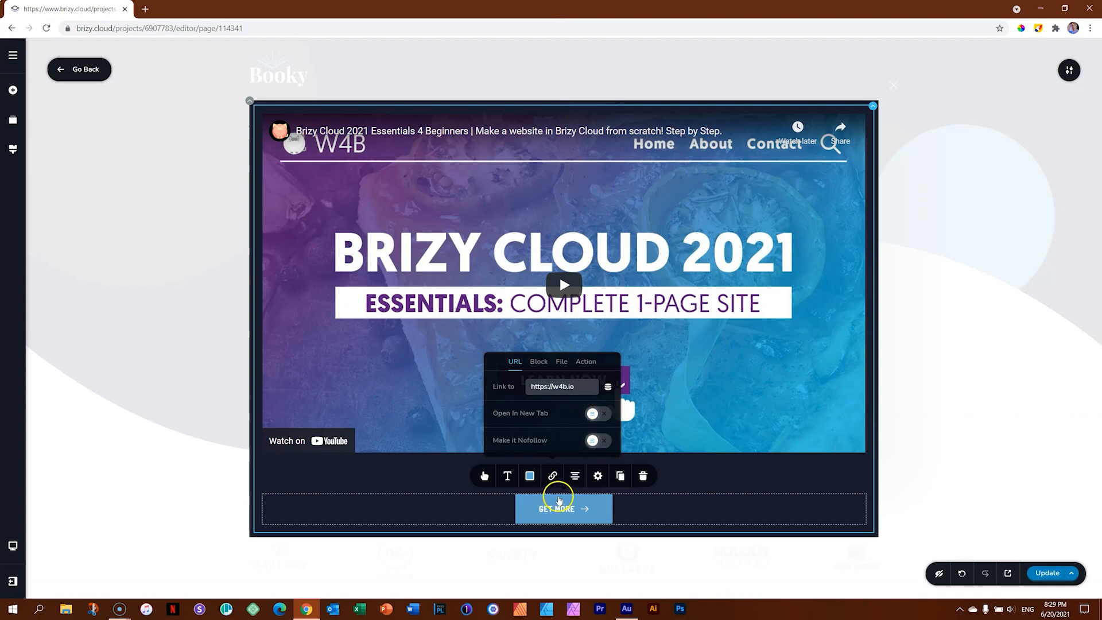
Set the GET MORE button's link to open in a new tab.
{"action": "left_click", "coordinate": [597, 415]}
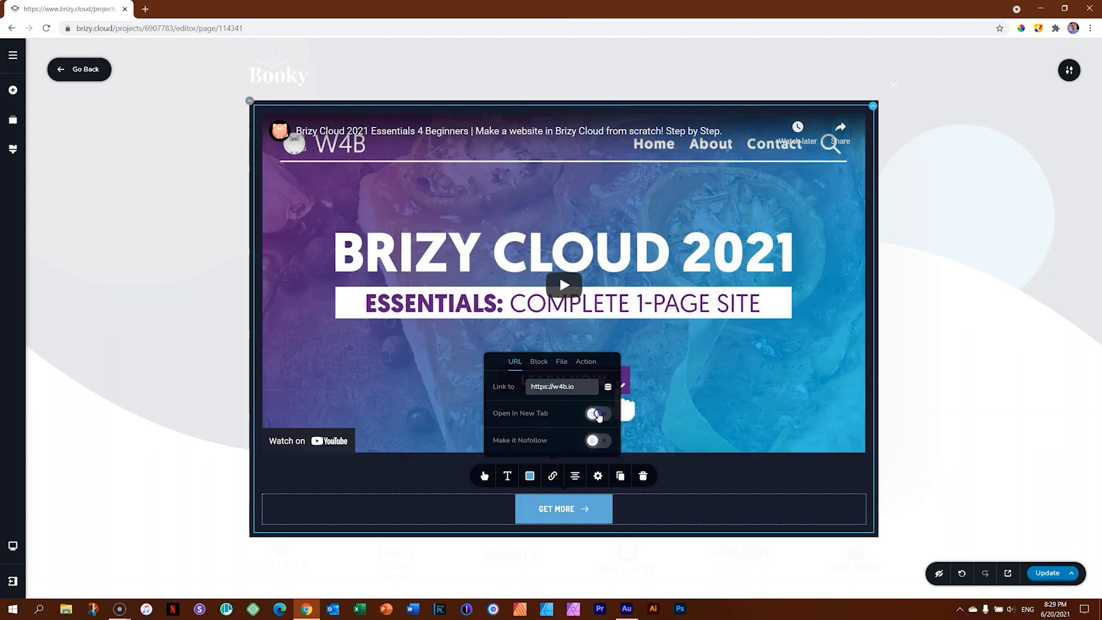
{"action": "left_click", "coordinate": [642, 439]}
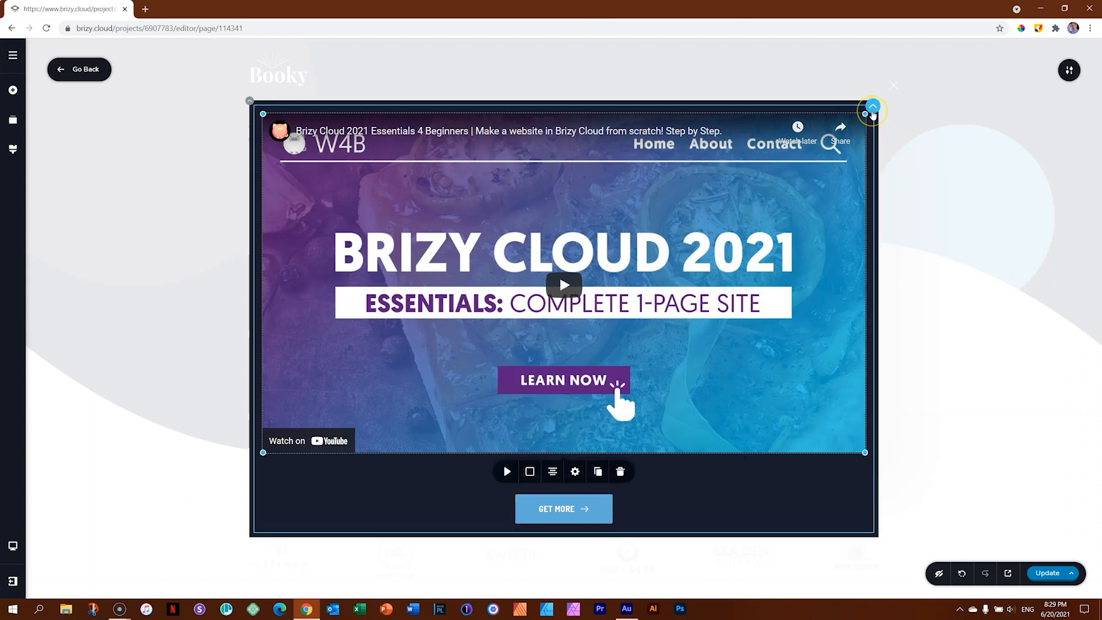
{"action": "left_click", "coordinate": [873, 109]}
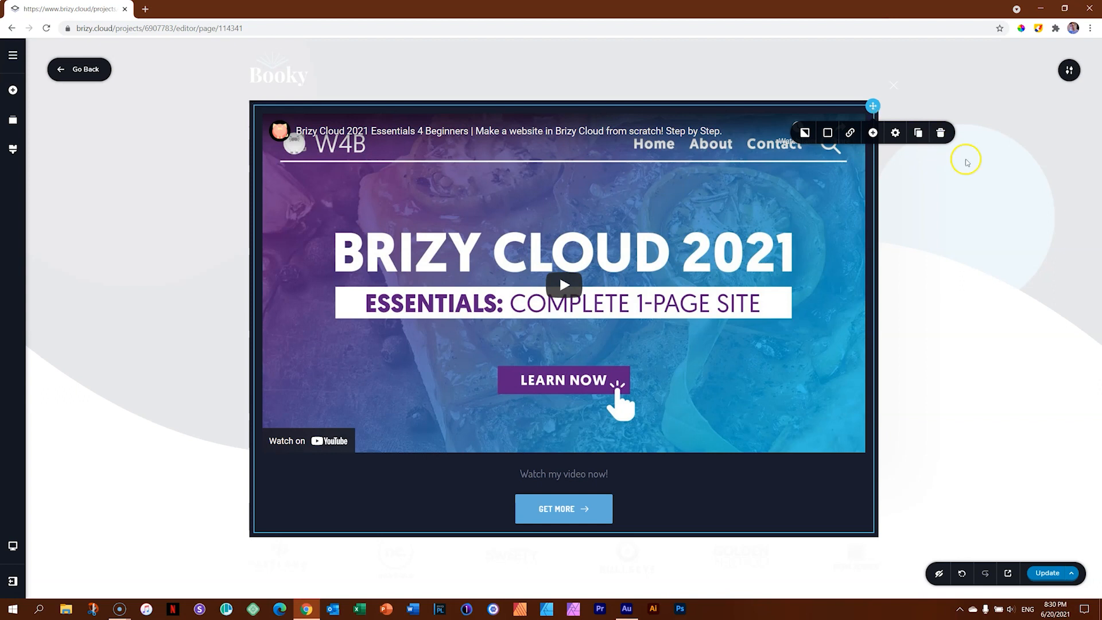
Try the popup's vertical alignment options and return it to centre.
{"action": "left_click", "coordinate": [1068, 71]}
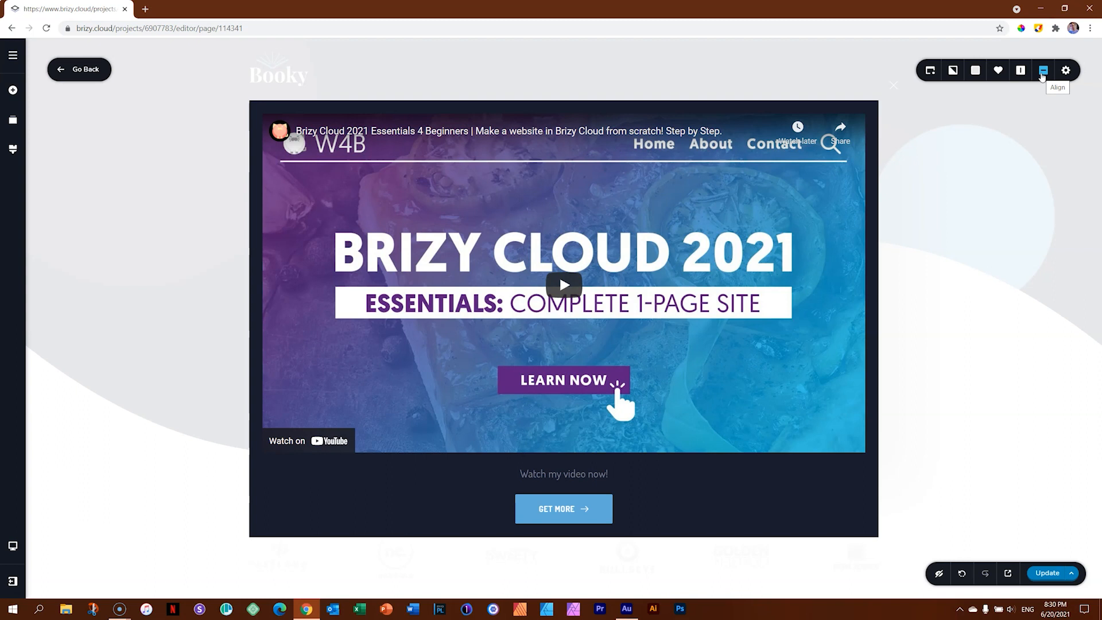
{"action": "left_click", "coordinate": [1042, 75]}
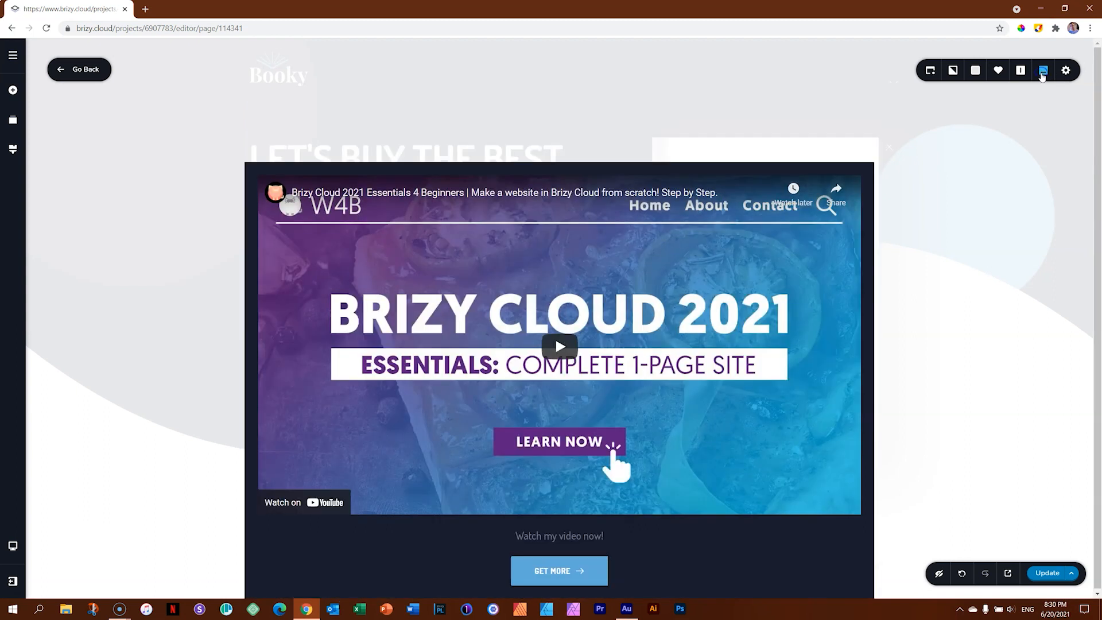
{"action": "left_click", "coordinate": [1043, 75]}
{"action": "left_click", "coordinate": [1042, 75]}
{"action": "left_click", "coordinate": [1042, 75]}
{"action": "left_click", "coordinate": [1042, 75]}
{"action": "left_click", "coordinate": [1042, 75]}
{"action": "left_click", "coordinate": [1042, 75]}
{"action": "left_click", "coordinate": [1042, 76]}
{"action": "left_click", "coordinate": [1042, 75]}
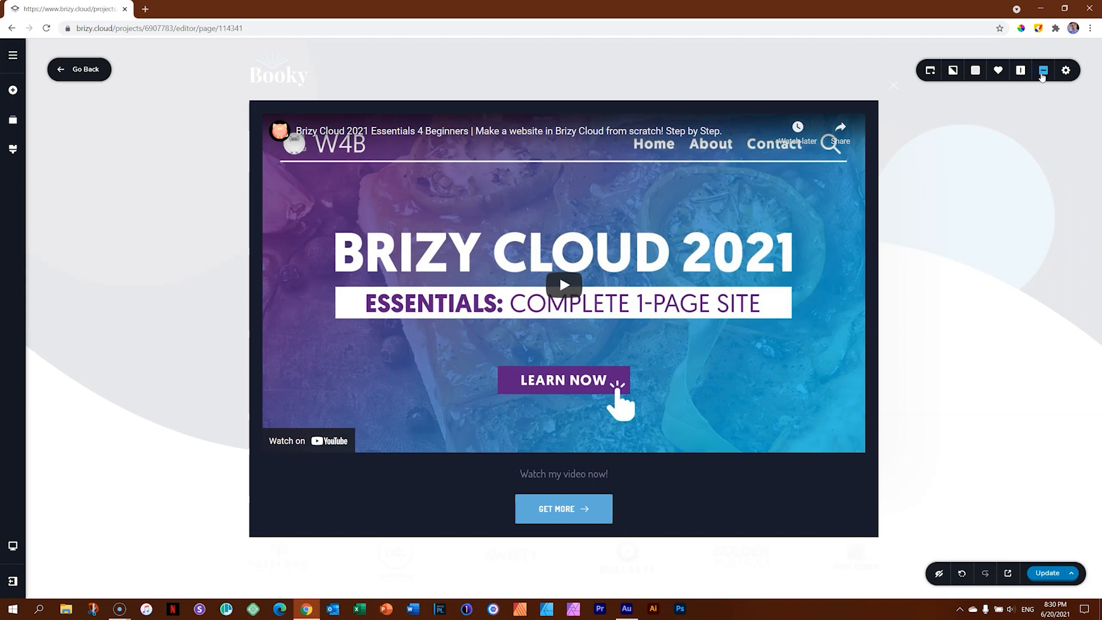
Try the popup's horizontal alignment options and return it to centre.
{"action": "left_click", "coordinate": [1018, 74]}
{"action": "left_click", "coordinate": [1020, 77]}
{"action": "left_click", "coordinate": [1020, 76]}
{"action": "left_click", "coordinate": [1020, 77]}
{"action": "left_click", "coordinate": [1020, 76]}
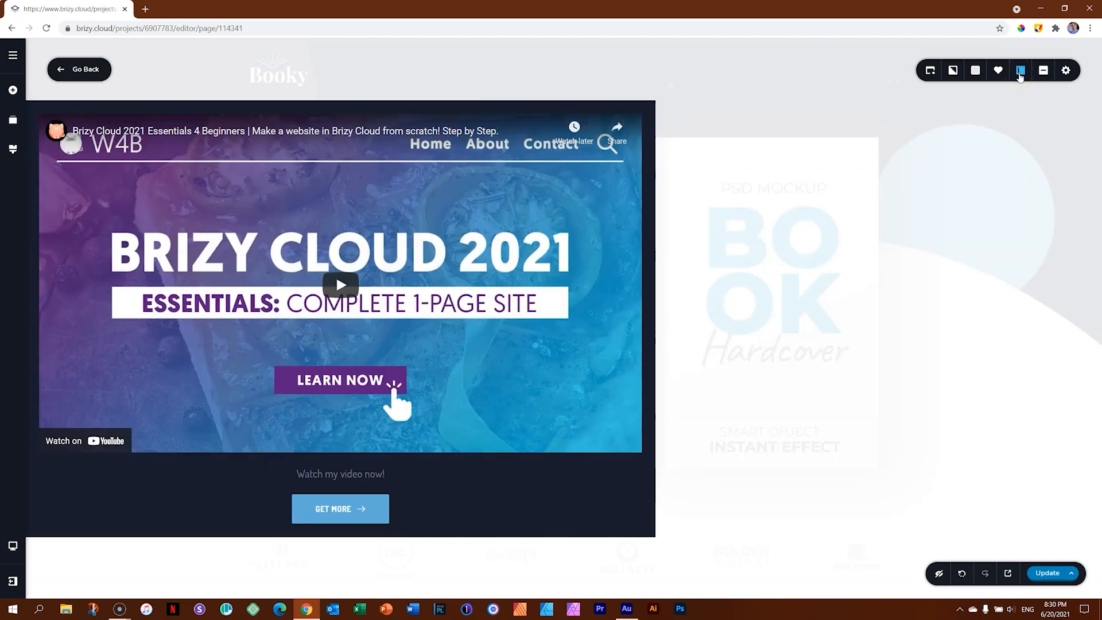
{"action": "left_click", "coordinate": [1020, 76]}
Try combined popup positions such as bottom right and top left, and restore centring both ways.
{"action": "left_click", "coordinate": [1042, 71]}
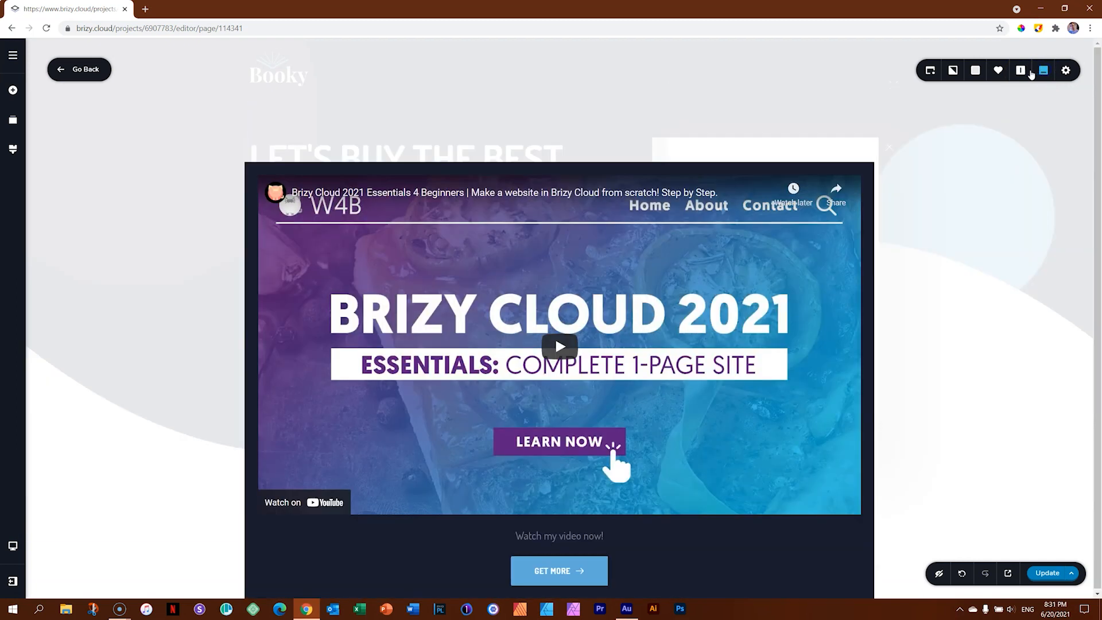
{"action": "left_click", "coordinate": [1023, 73]}
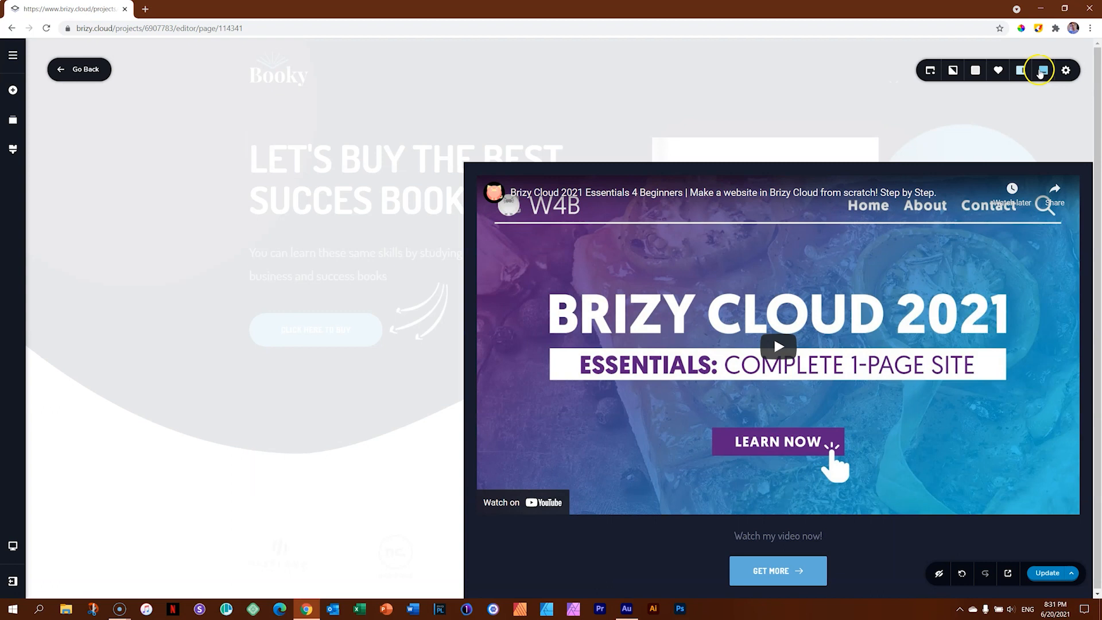
{"action": "left_click", "coordinate": [1043, 71]}
{"action": "left_click", "coordinate": [1022, 77]}
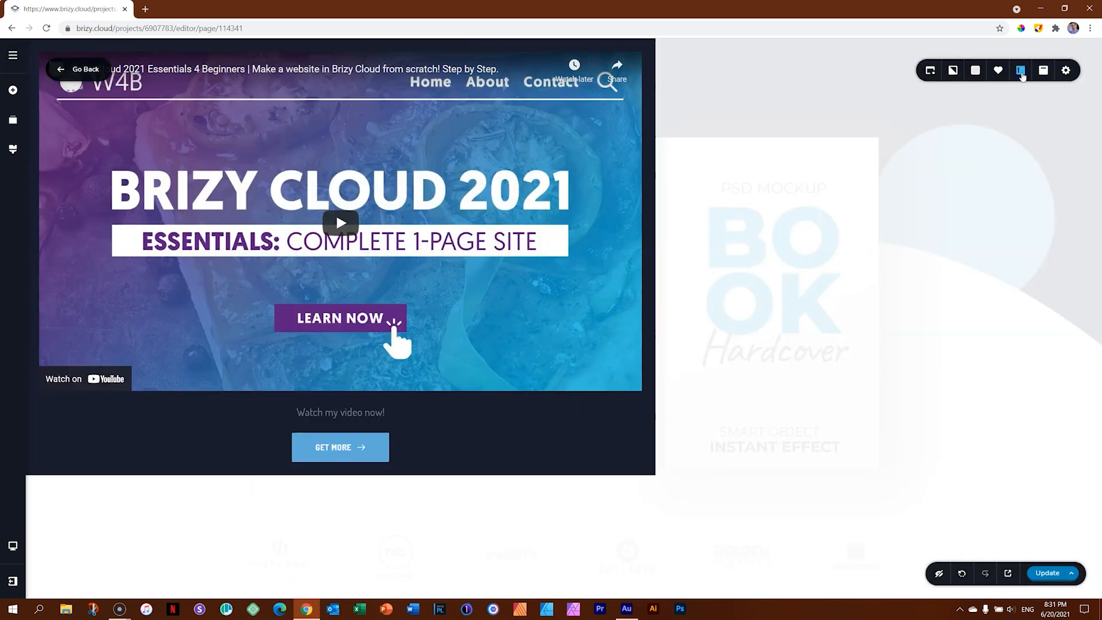
{"action": "left_click", "coordinate": [1022, 76]}
{"action": "left_click", "coordinate": [1044, 73]}
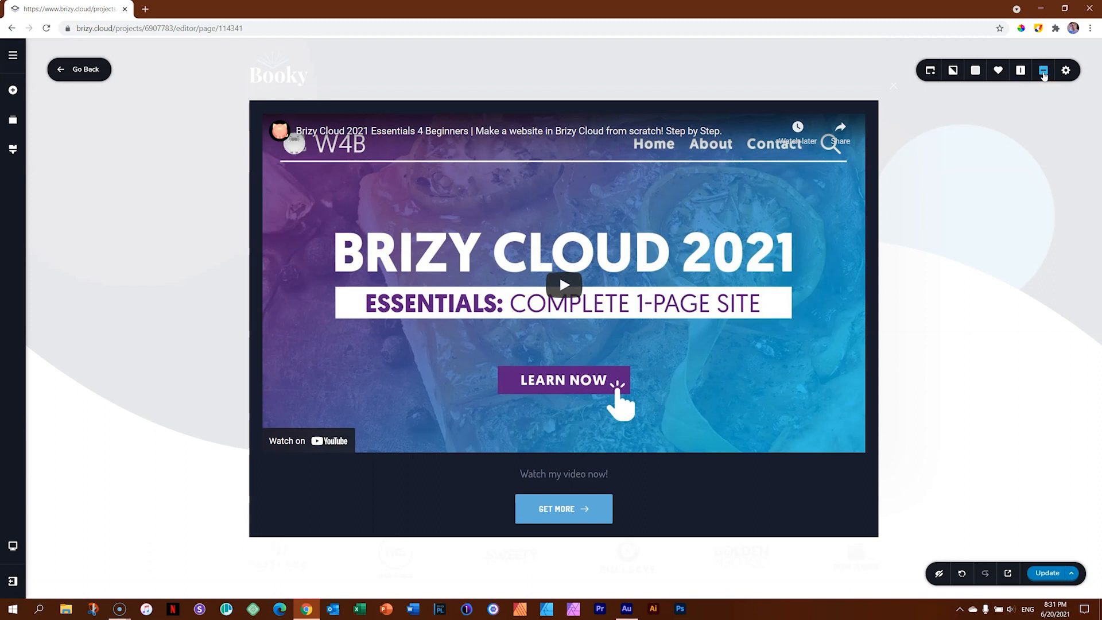
{"action": "left_click", "coordinate": [1040, 72]}
Try several palette colours for the popup's overlay, including light #ECF4F9, and set it to #181C2E at full opacity.
{"action": "left_click", "coordinate": [974, 71]}
{"action": "left_click", "coordinate": [977, 99]}
{"action": "left_click", "coordinate": [938, 209]}
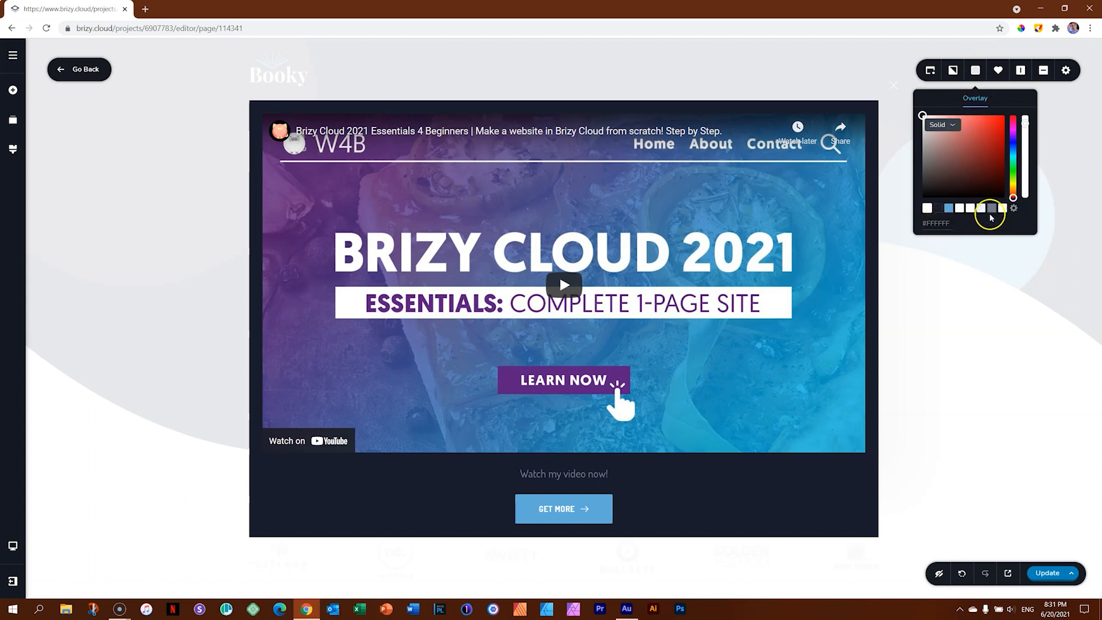
{"action": "left_click", "coordinate": [949, 209]}
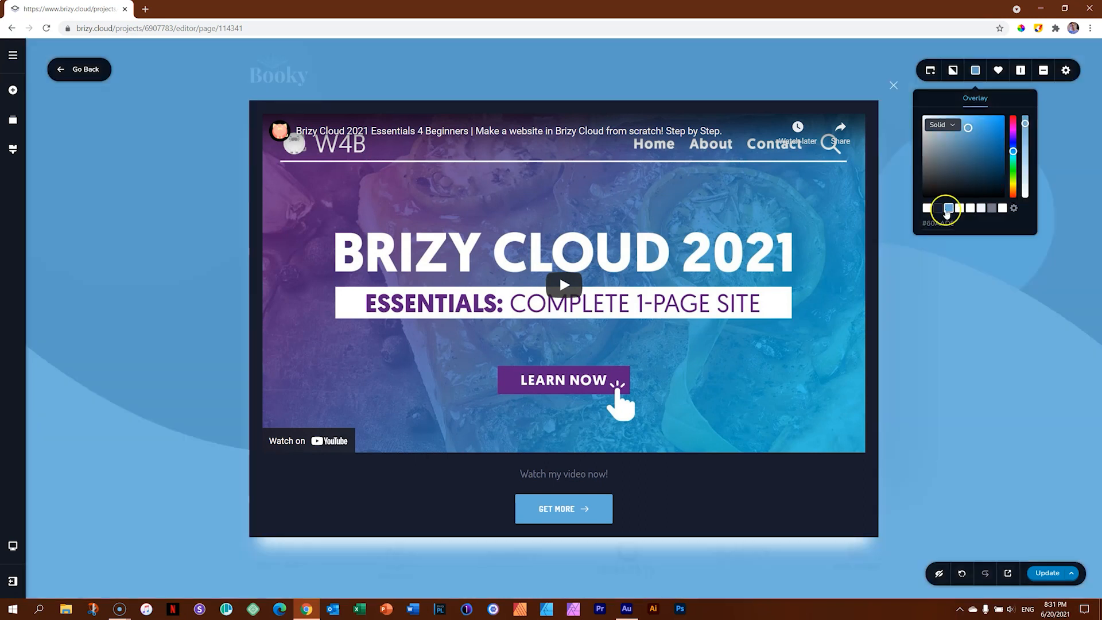
{"action": "left_click", "coordinate": [938, 211]}
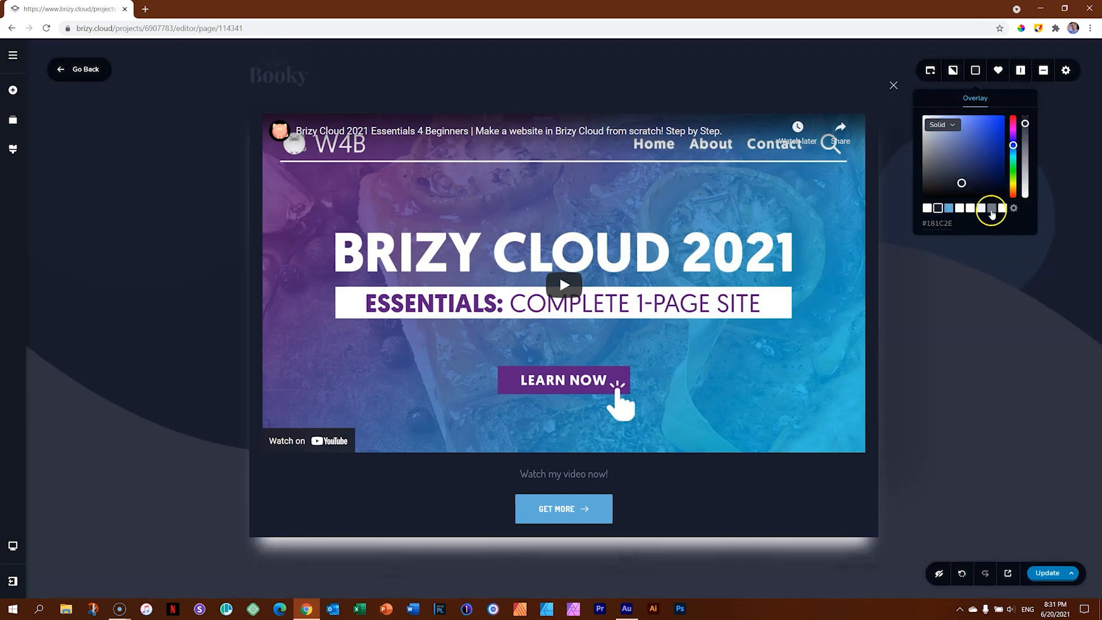
{"action": "left_click", "coordinate": [1003, 209]}
{"action": "left_click", "coordinate": [980, 209]}
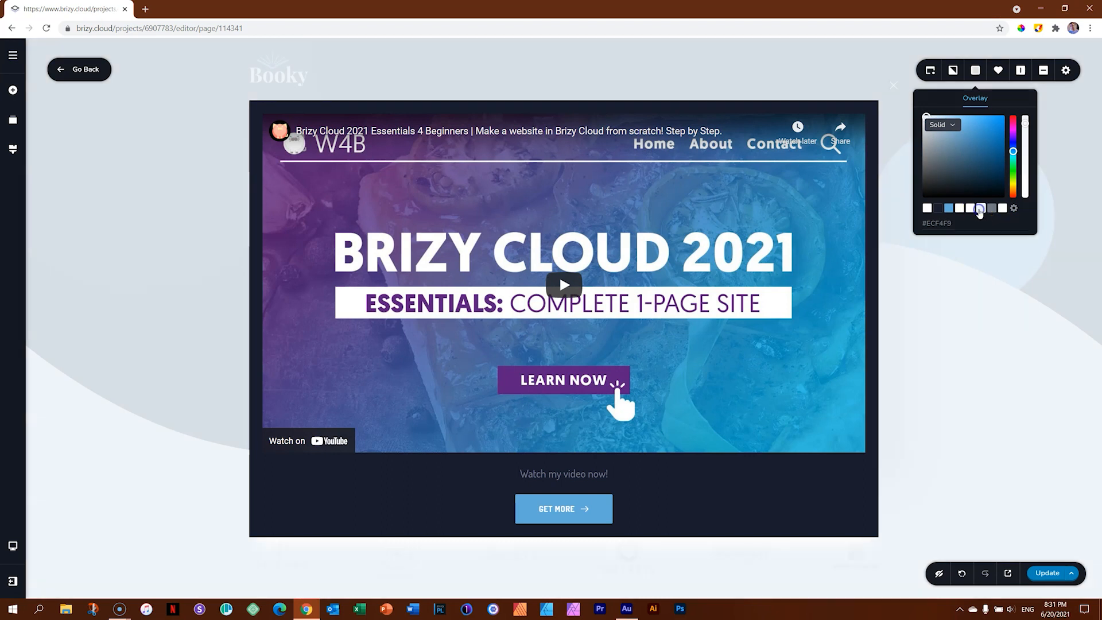
{"action": "left_click", "coordinate": [938, 210]}
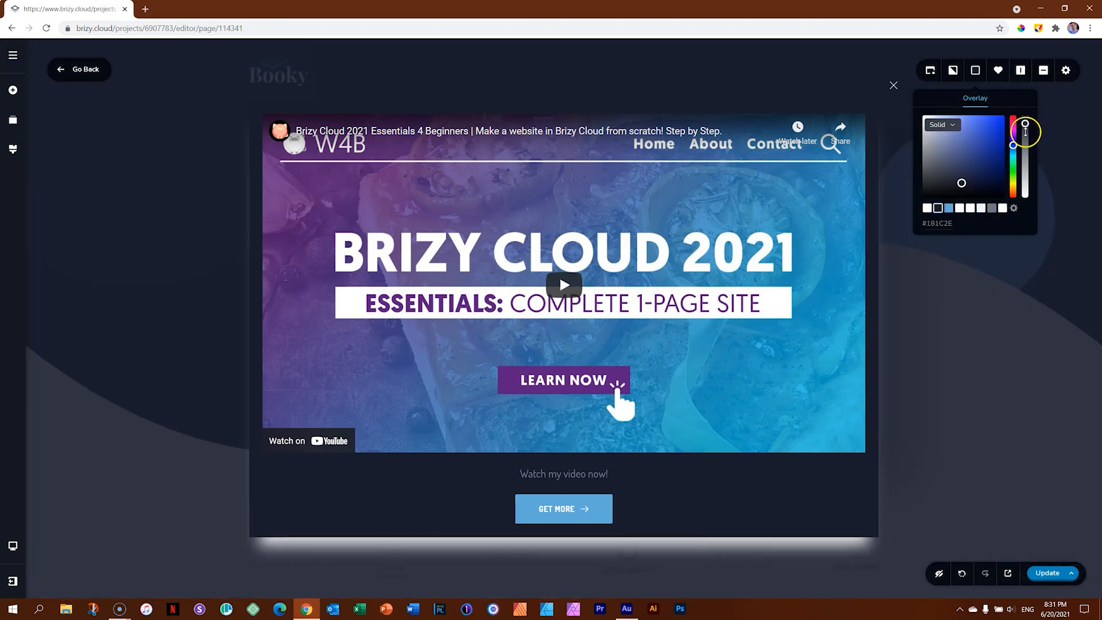
{"action": "mouse_move", "coordinate": [1026, 122]}
{"action": "left_mouse_down"}
{"action": "mouse_move", "coordinate": [1024, 194]}
{"action": "mouse_move", "coordinate": [1020, 114]}
{"action": "left_mouse_up"}
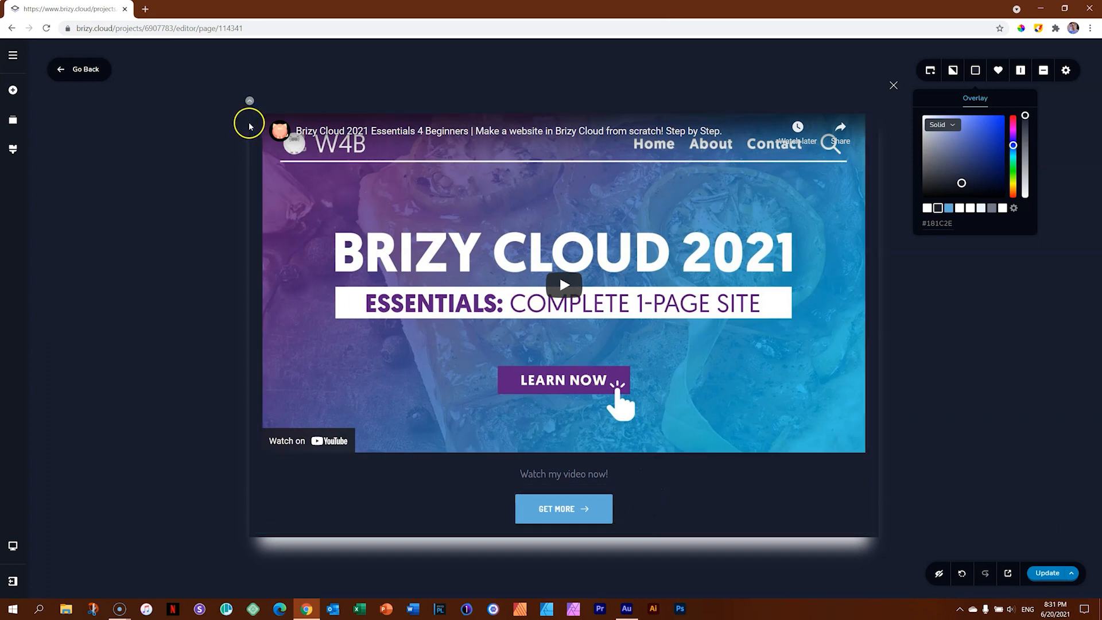
Remove the popup block's outset shadow by reducing its opacity to zero.
{"action": "left_click", "coordinate": [250, 104]}
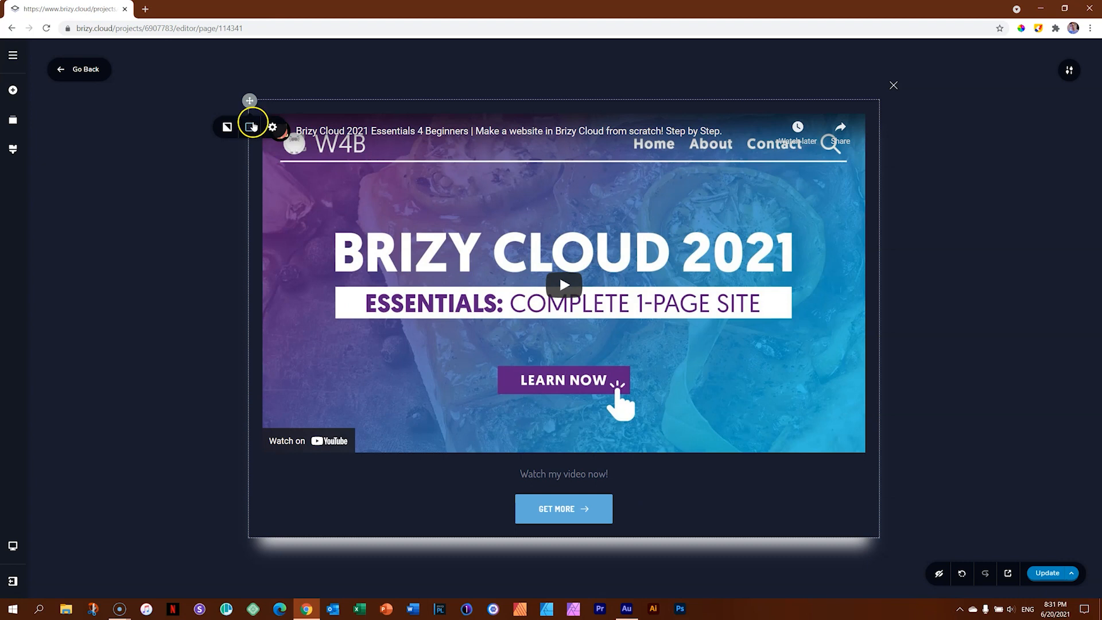
{"action": "left_click", "coordinate": [252, 127]}
{"action": "left_click", "coordinate": [281, 155]}
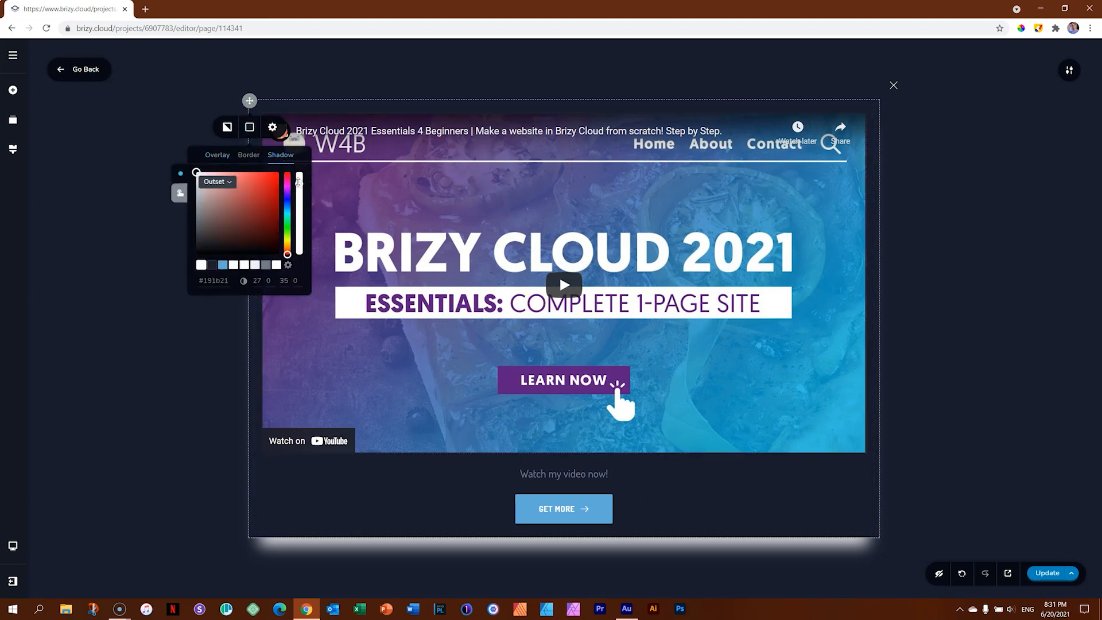
{"action": "left_click_drag", "start_coordinate": [298, 181], "coordinate": [302, 325]}
{"action": "left_click", "coordinate": [772, 556]}
{"action": "left_click", "coordinate": [927, 519]}
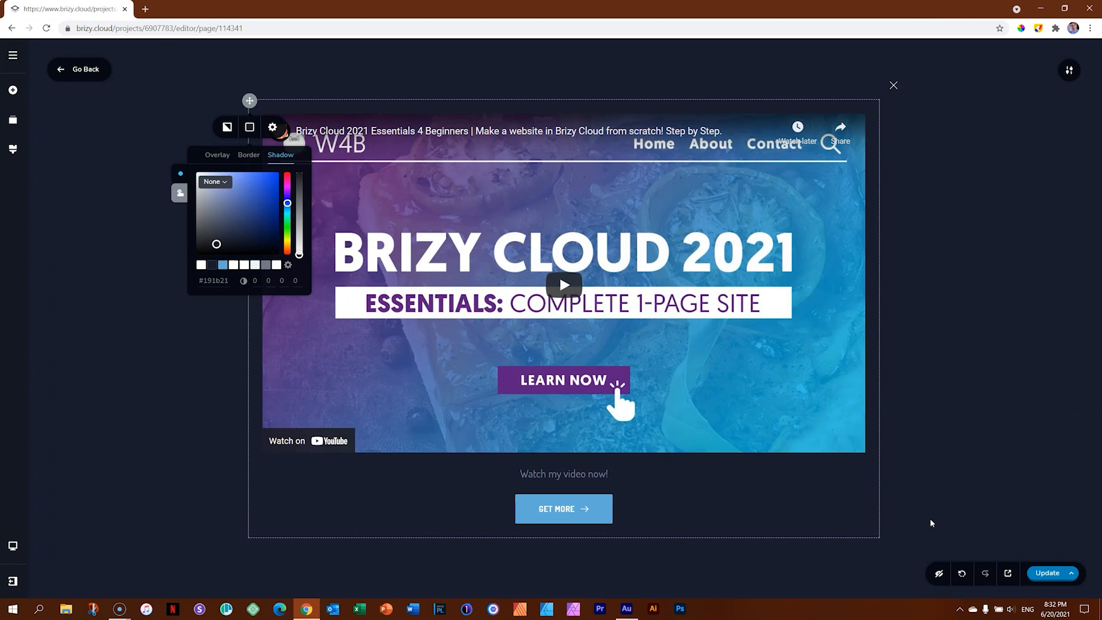
{"action": "left_click", "coordinate": [1054, 324]}
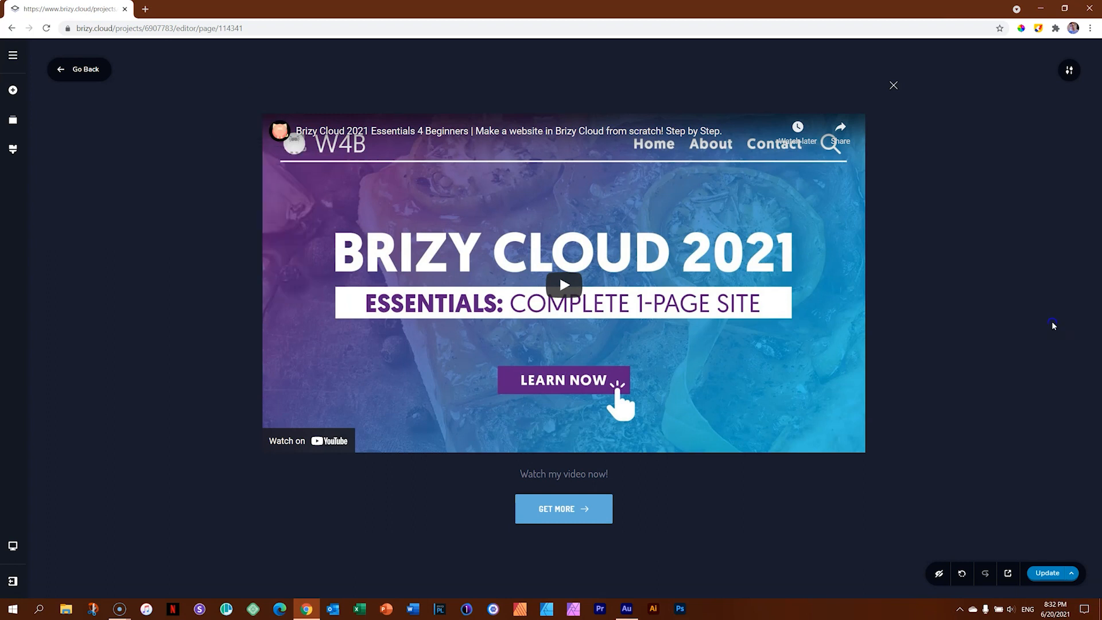
Change the popup's overlay to white #FFFFFF with slightly reduced opacity and check its background image option.
{"action": "mouse_move", "coordinate": [1069, 70]}
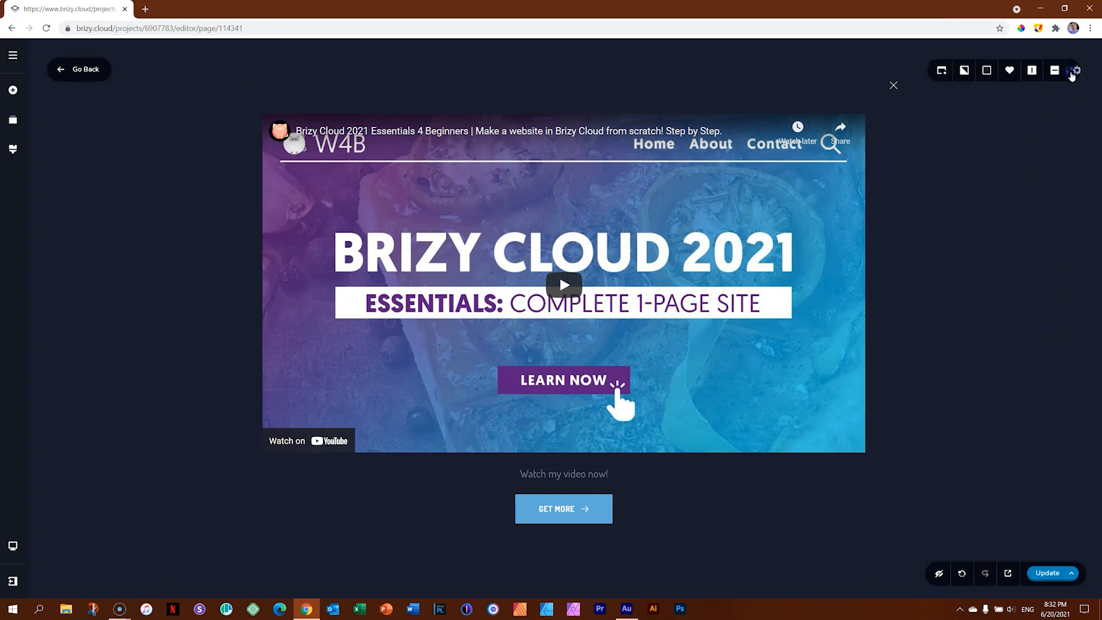
{"action": "left_click", "coordinate": [976, 71]}
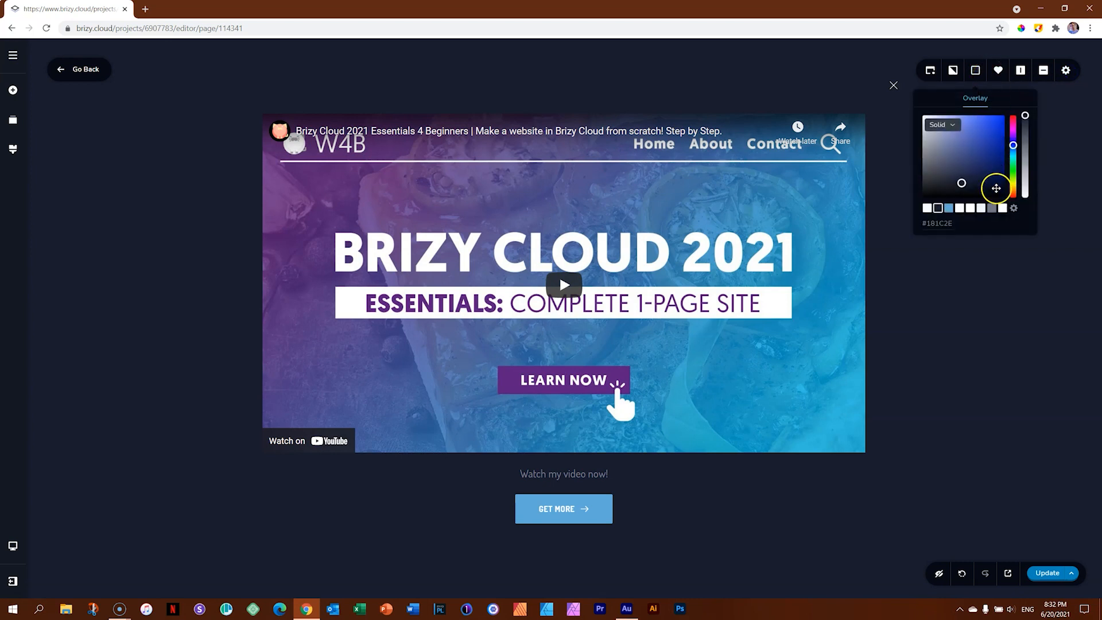
{"action": "left_click", "coordinate": [1005, 215]}
{"action": "left_click_drag", "start_coordinate": [1026, 116], "coordinate": [1024, 133]}
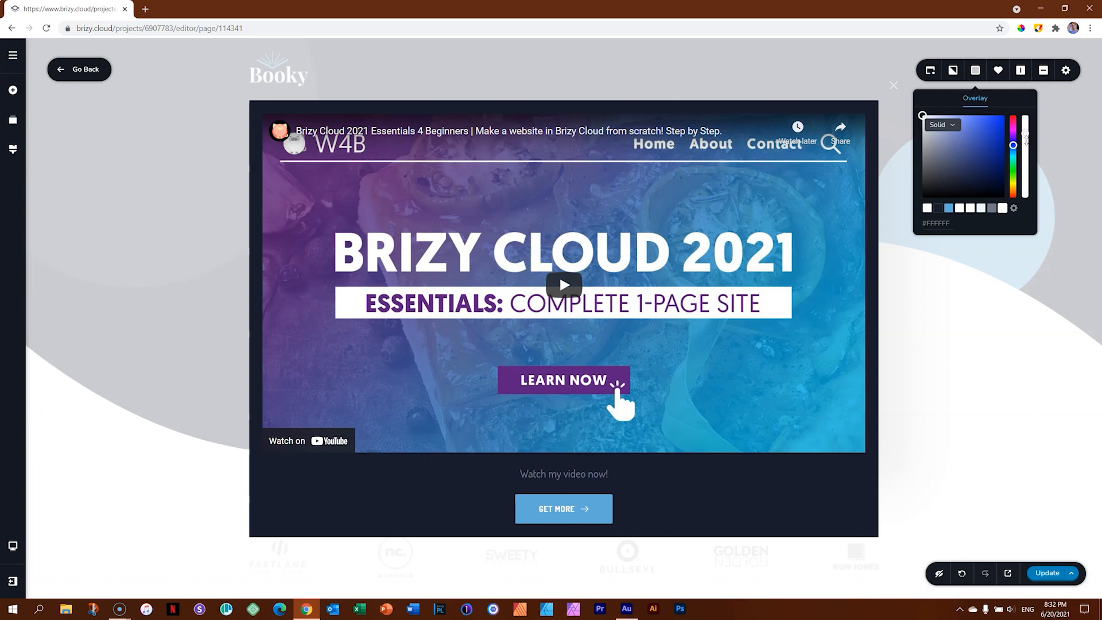
{"action": "left_click", "coordinate": [952, 70]}
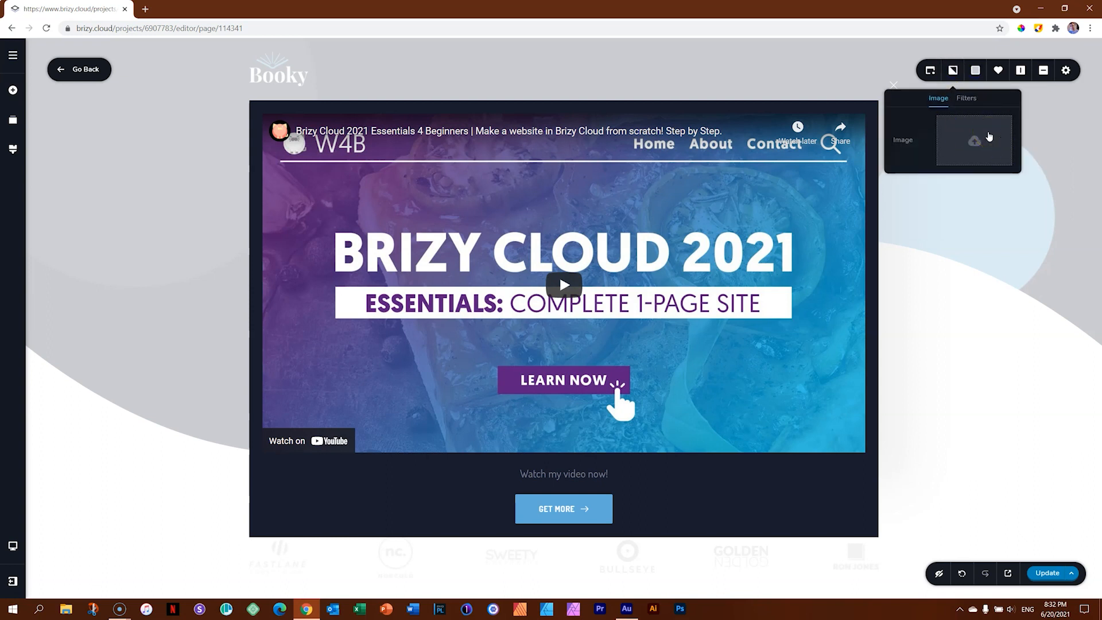
{"action": "left_click", "coordinate": [976, 255]}
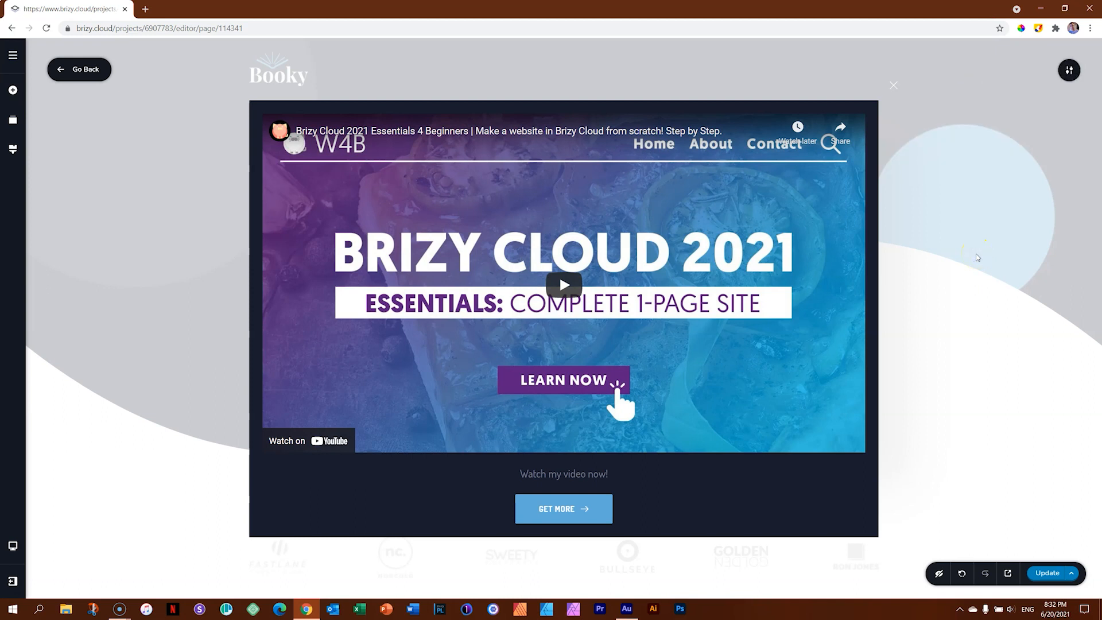
Give the popup's close icon a blue #60aad8 background.
{"action": "left_click", "coordinate": [894, 88]}
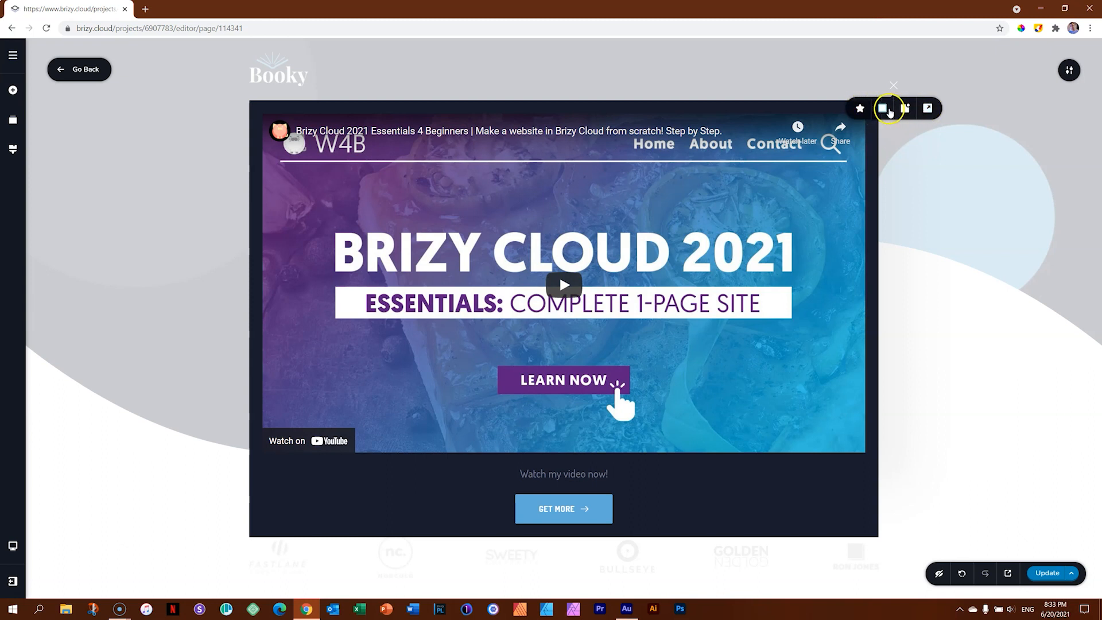
{"action": "left_click", "coordinate": [884, 109]}
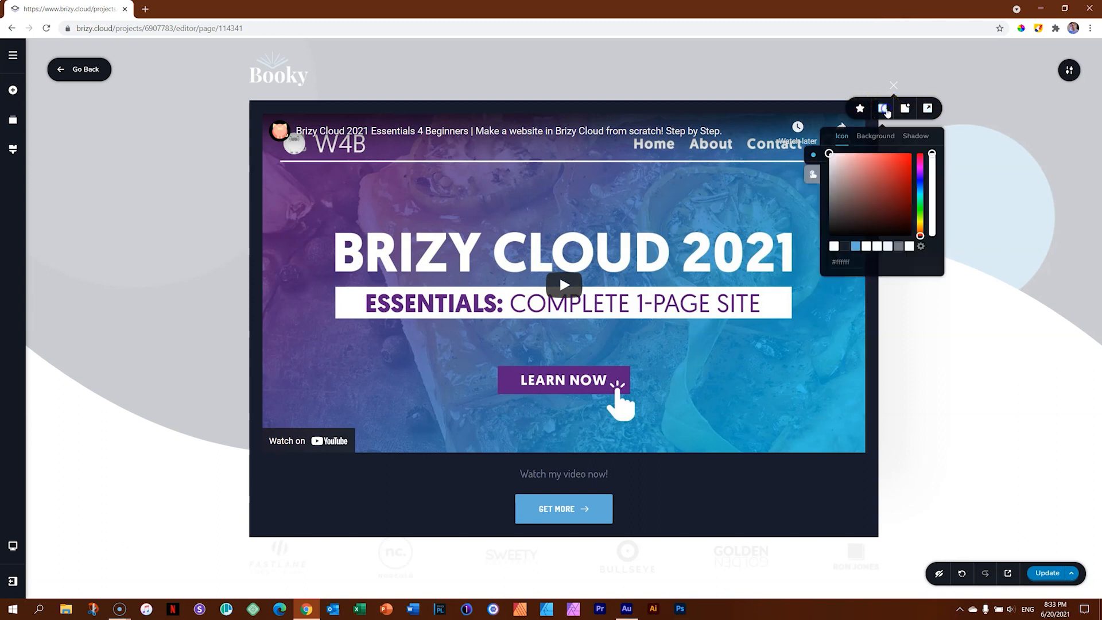
{"action": "left_click", "coordinate": [841, 140]}
{"action": "left_click", "coordinate": [922, 137]}
{"action": "left_click", "coordinate": [875, 136]}
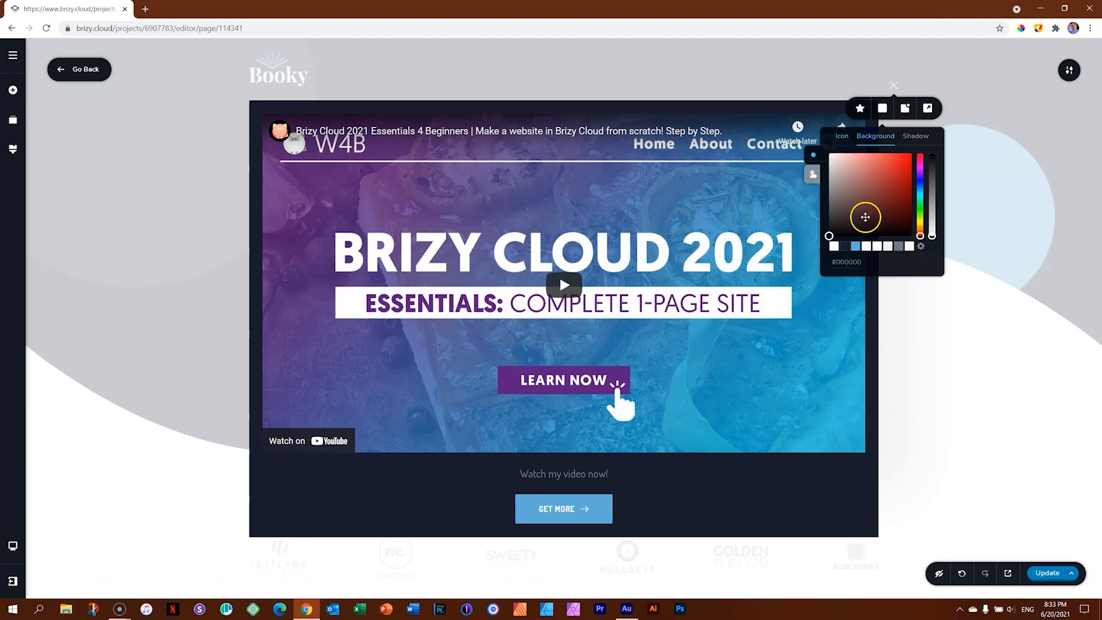
{"action": "left_click", "coordinate": [856, 246]}
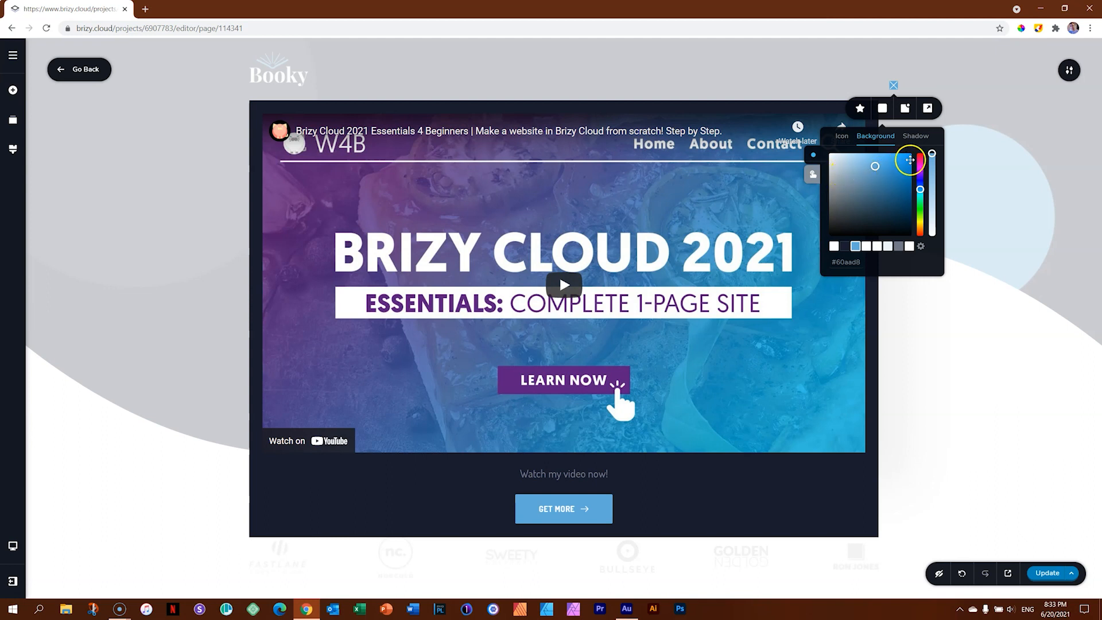
Set the close icon's size to 32 and its background size to 16 px.
{"action": "left_click", "coordinate": [862, 109]}
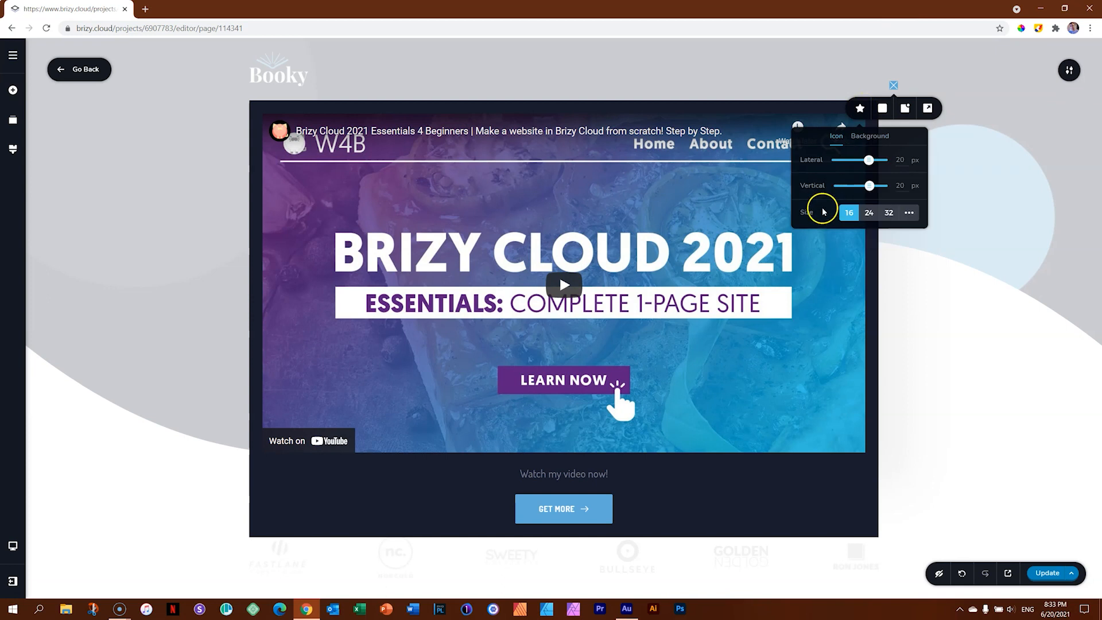
{"action": "left_click", "coordinate": [868, 213]}
{"action": "left_click", "coordinate": [889, 214]}
{"action": "left_click", "coordinate": [909, 212]}
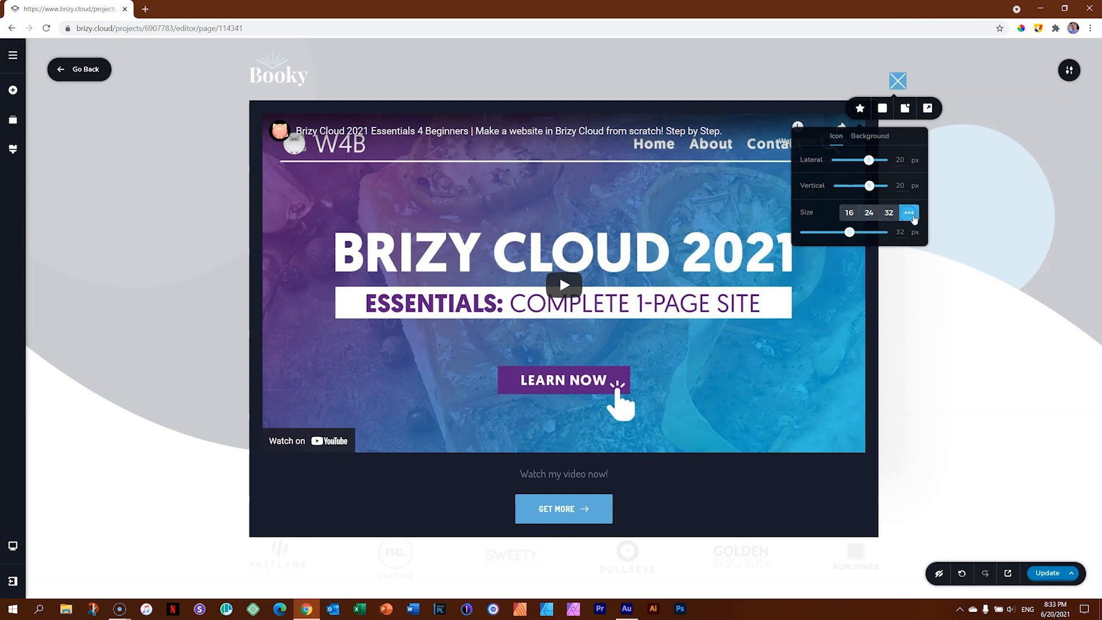
{"action": "mouse_move", "coordinate": [852, 231]}
{"action": "left_mouse_down"}
{"action": "mouse_move", "coordinate": [899, 235]}
{"action": "mouse_move", "coordinate": [856, 232]}
{"action": "left_mouse_up"}
{"action": "left_click", "coordinate": [888, 214]}
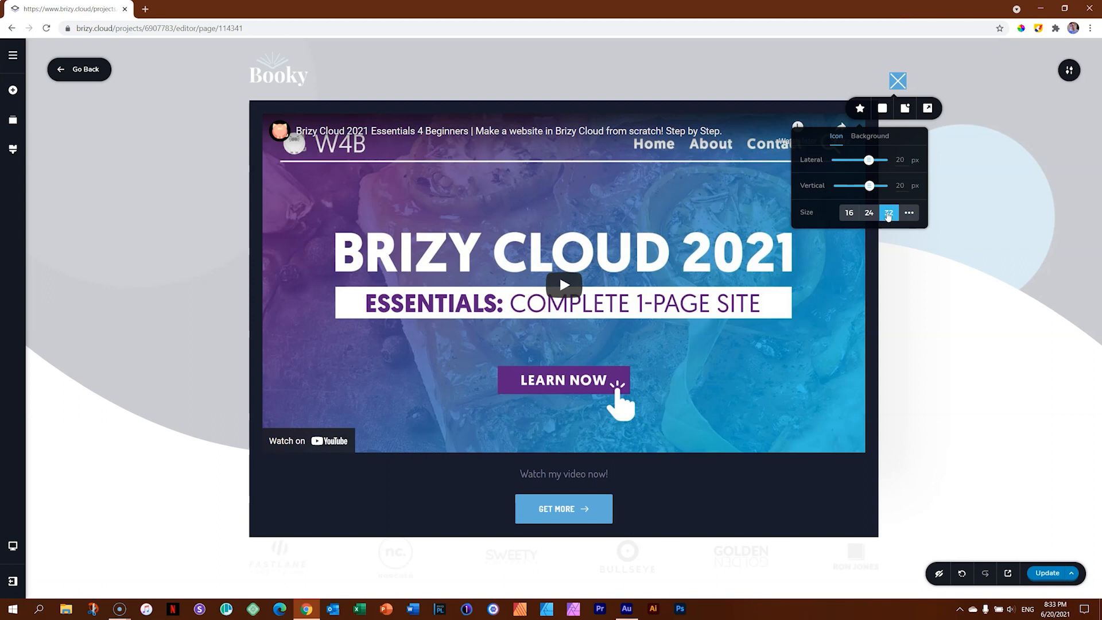
{"action": "left_click", "coordinate": [870, 136]}
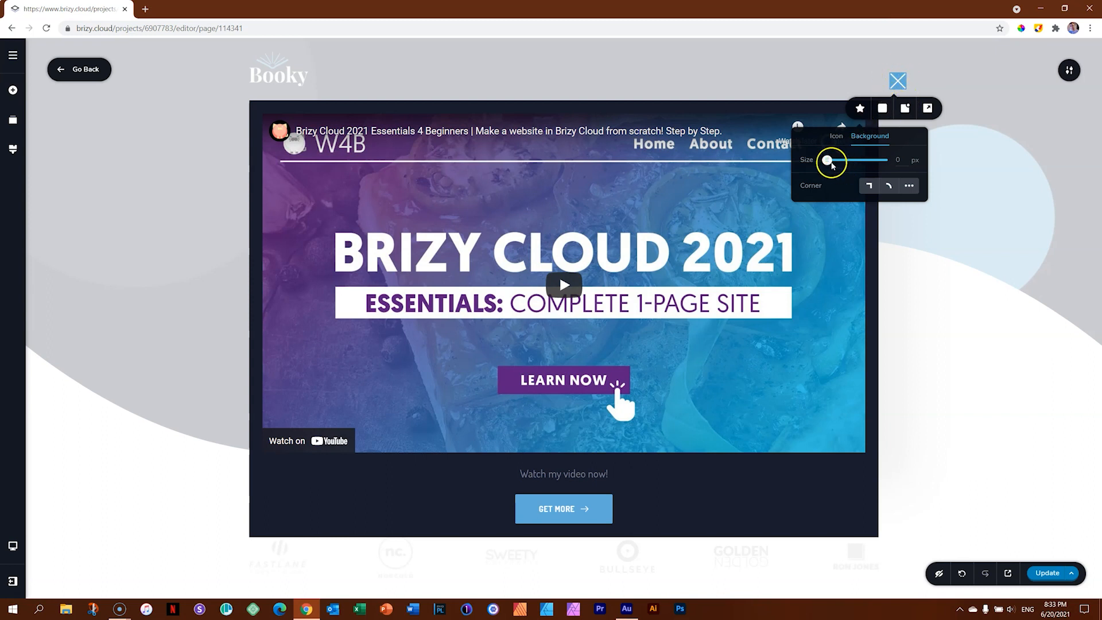
{"action": "left_click_drag", "start_coordinate": [828, 163], "coordinate": [858, 165]}
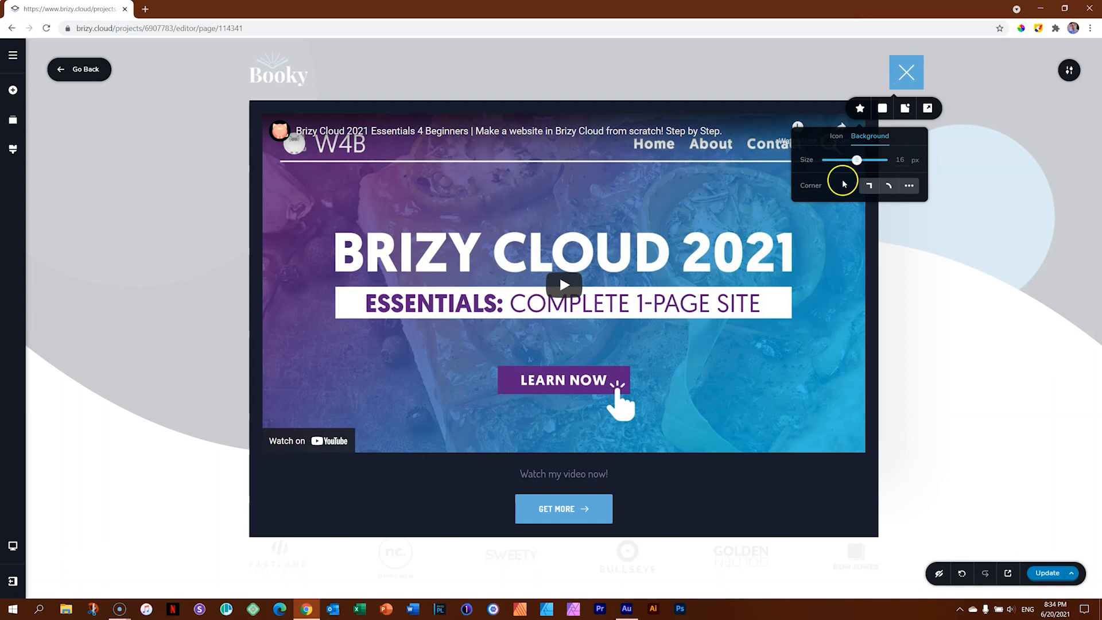
Round the corners of the close icon's background and set its background size to 10 px.
{"action": "left_click", "coordinate": [889, 187]}
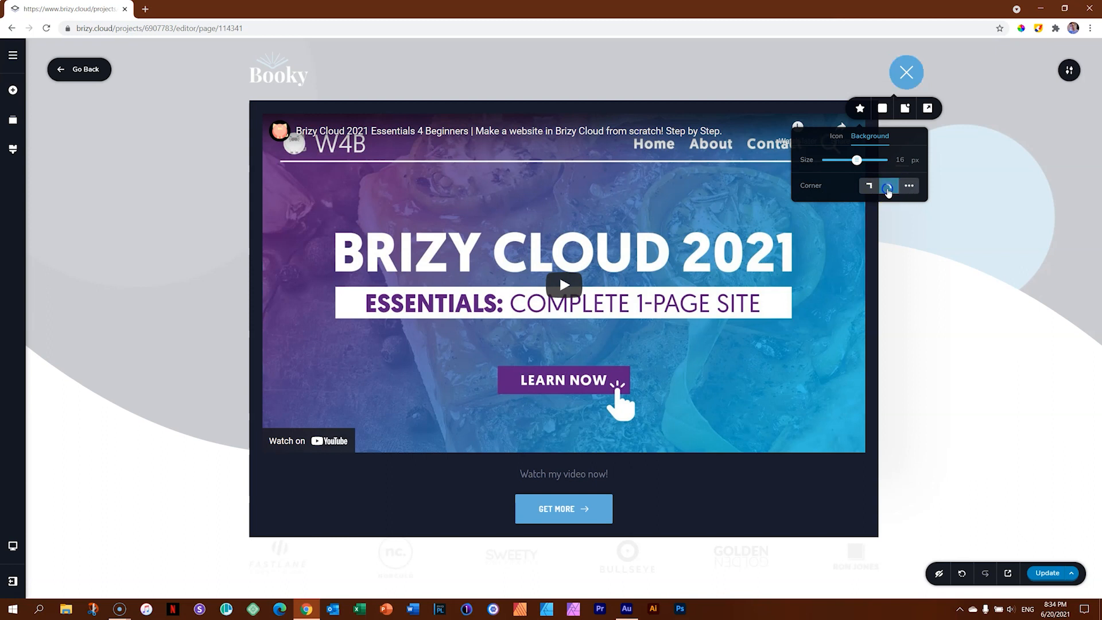
{"action": "left_click_drag", "start_coordinate": [857, 160], "coordinate": [845, 164]}
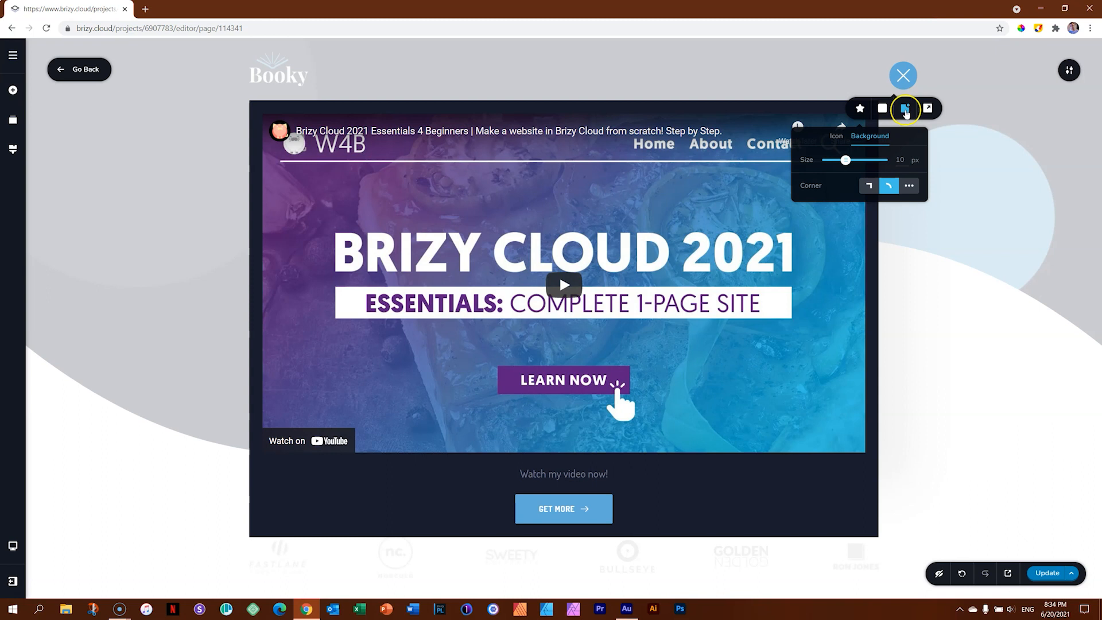
Try placing the close icon inside the popup, and return it to the outside.
{"action": "left_click", "coordinate": [905, 112]}
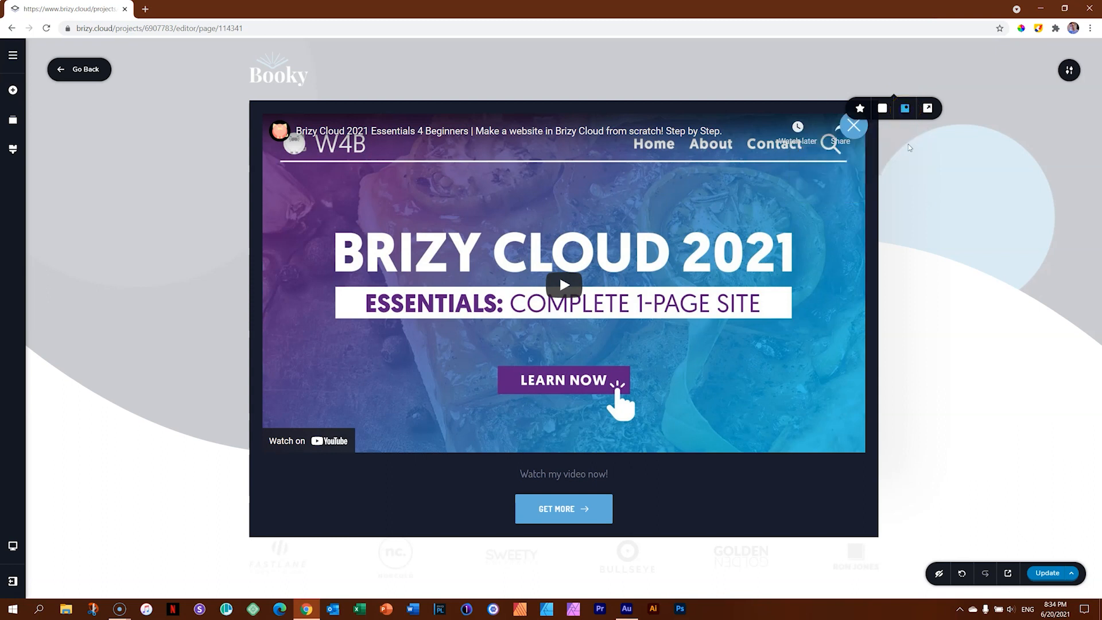
{"action": "left_click", "coordinate": [931, 199]}
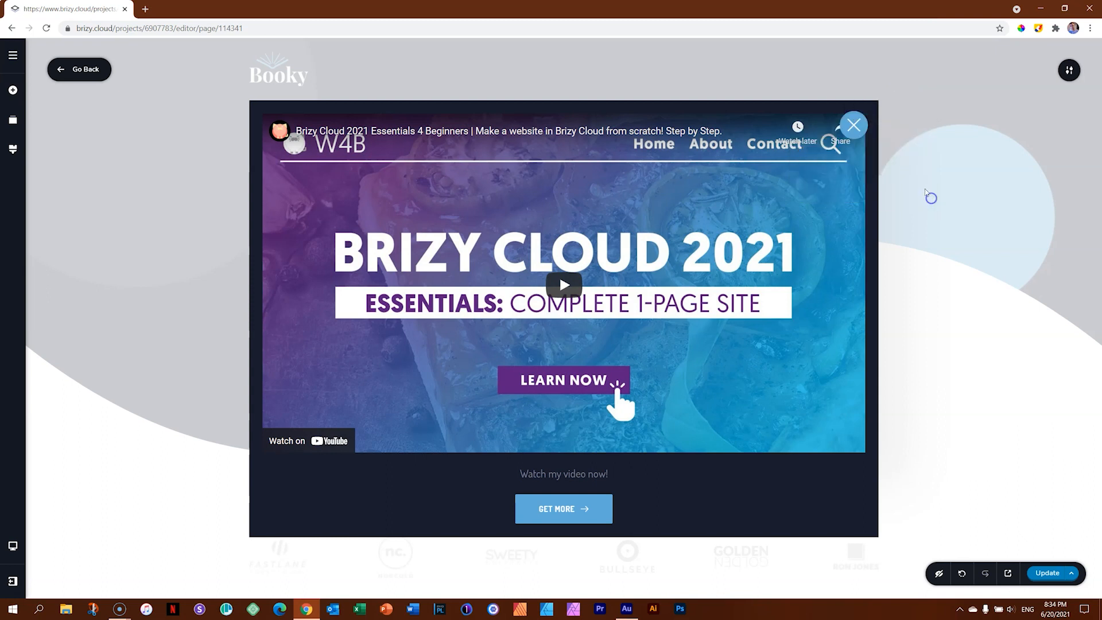
{"action": "left_click", "coordinate": [856, 124]}
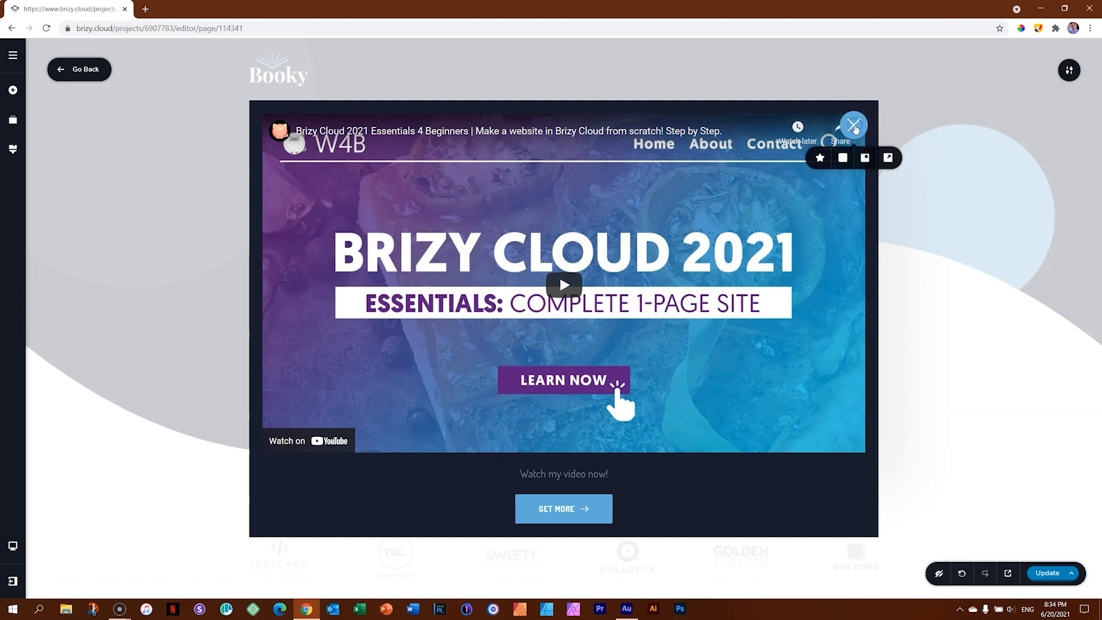
{"action": "left_click", "coordinate": [863, 161]}
Cycle the close icon through the popup's corners and bring it back to the upper-right one.
{"action": "left_click", "coordinate": [889, 161]}
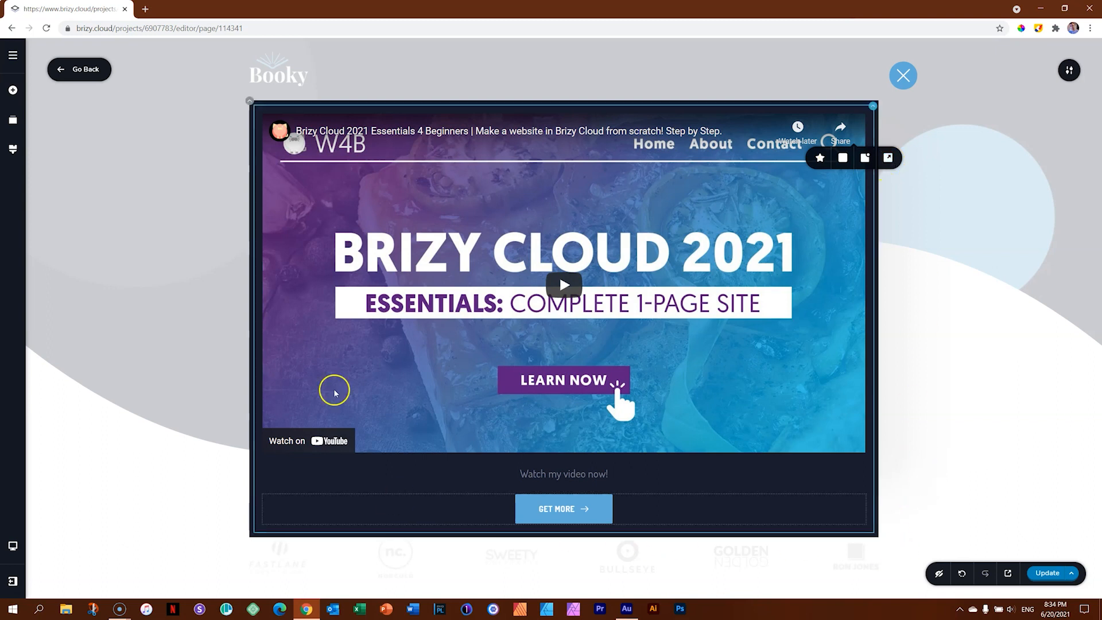
{"action": "left_click", "coordinate": [890, 159]}
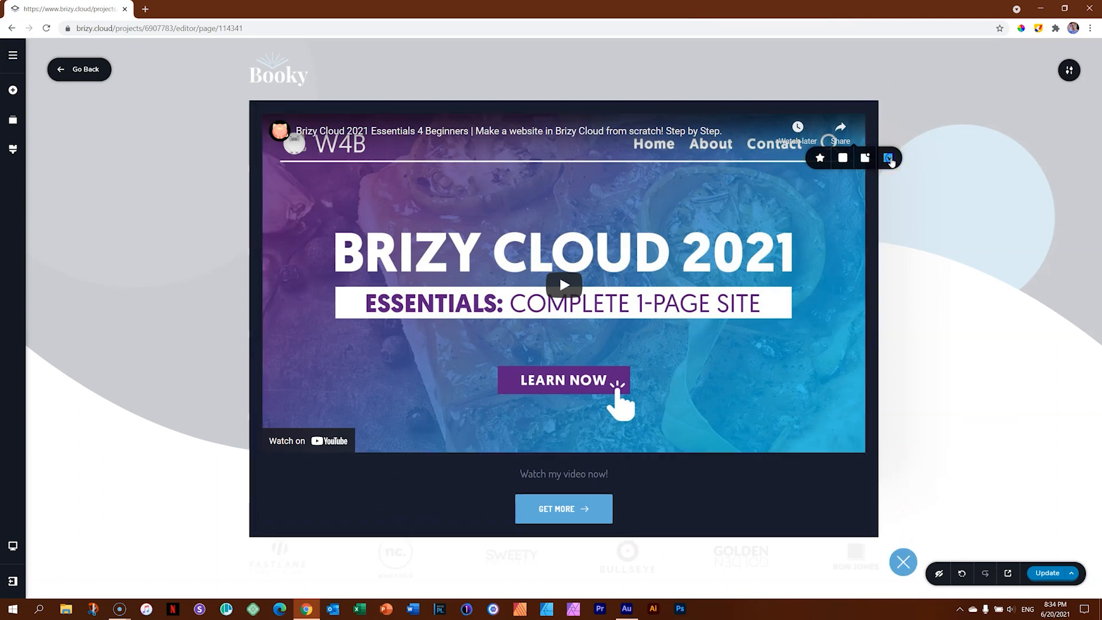
{"action": "left_click", "coordinate": [890, 160]}
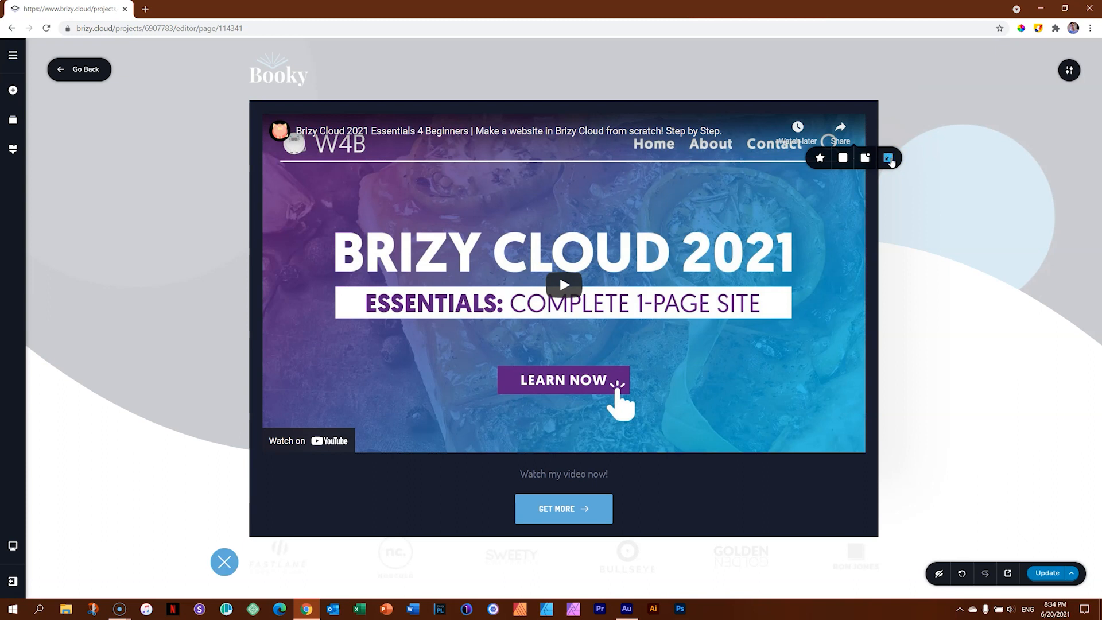
{"action": "left_click", "coordinate": [890, 160]}
{"action": "left_click", "coordinate": [889, 160]}
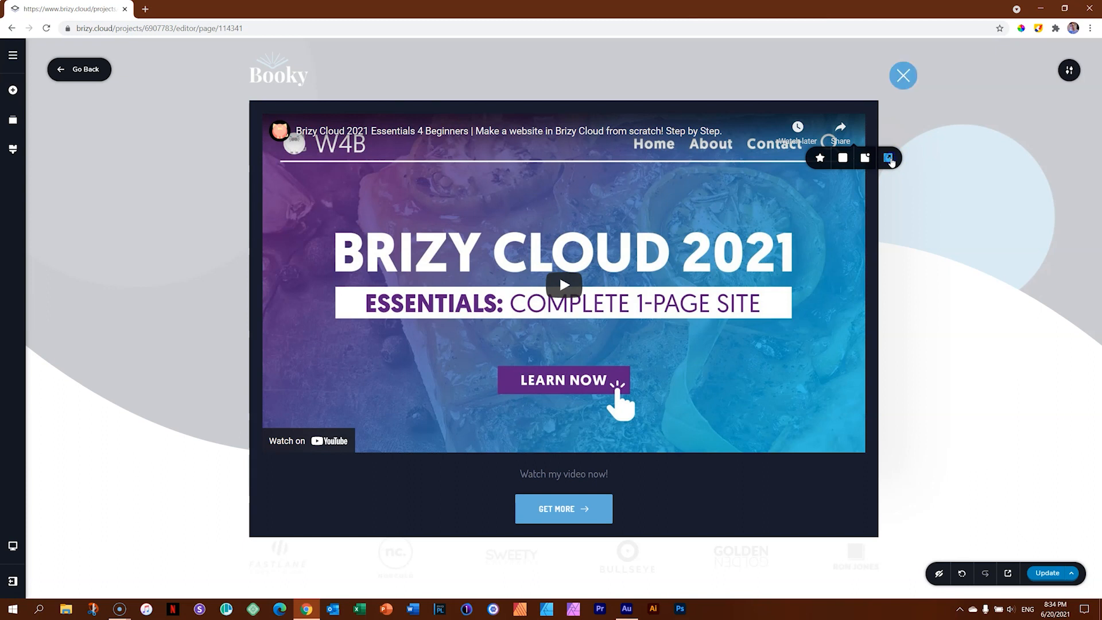
{"action": "left_click", "coordinate": [905, 90]}
{"action": "left_click", "coordinate": [904, 82]}
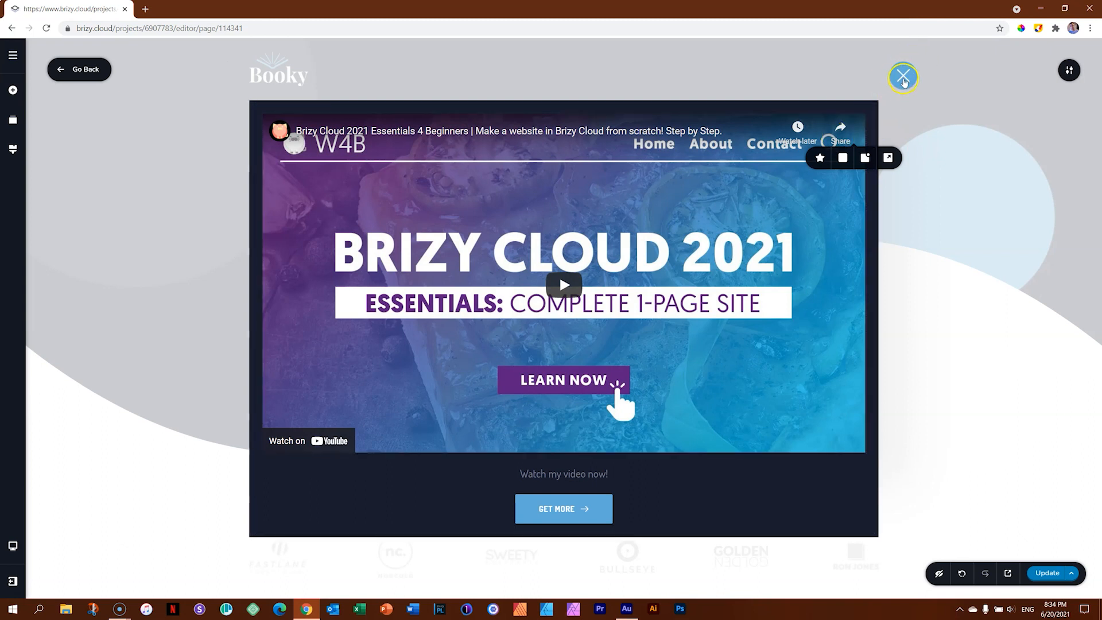
Try lateral offsets up to 100 px on the close icon and restore the offset to 20 px.
{"action": "left_click", "coordinate": [820, 157]}
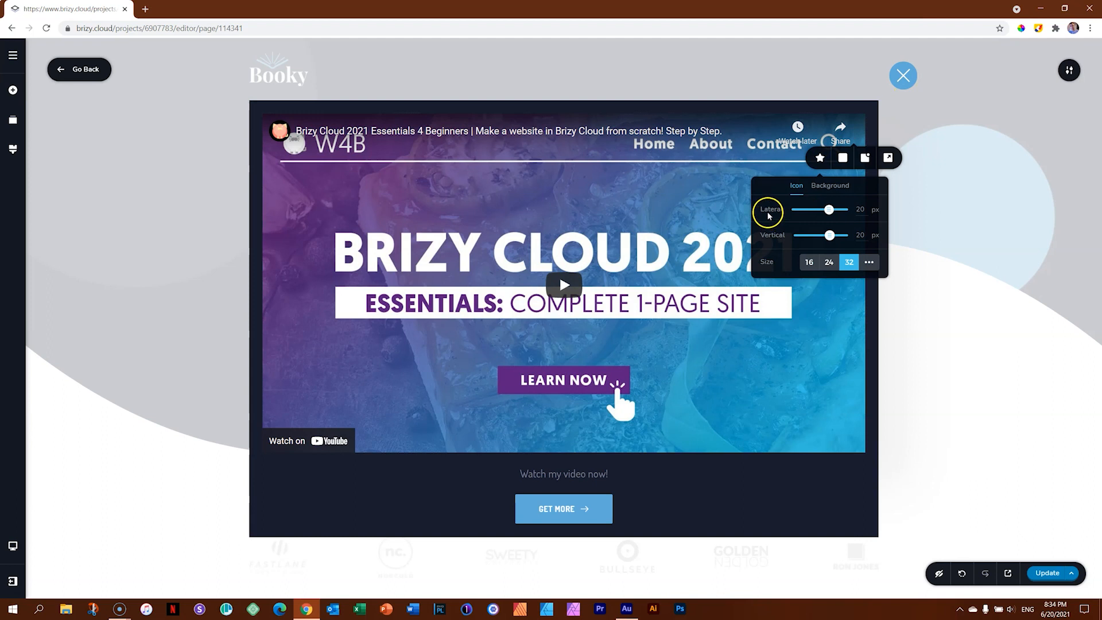
{"action": "mouse_move", "coordinate": [829, 209]}
{"action": "left_mouse_down"}
{"action": "mouse_move", "coordinate": [791, 209]}
{"action": "mouse_move", "coordinate": [846, 211]}
{"action": "left_mouse_up"}
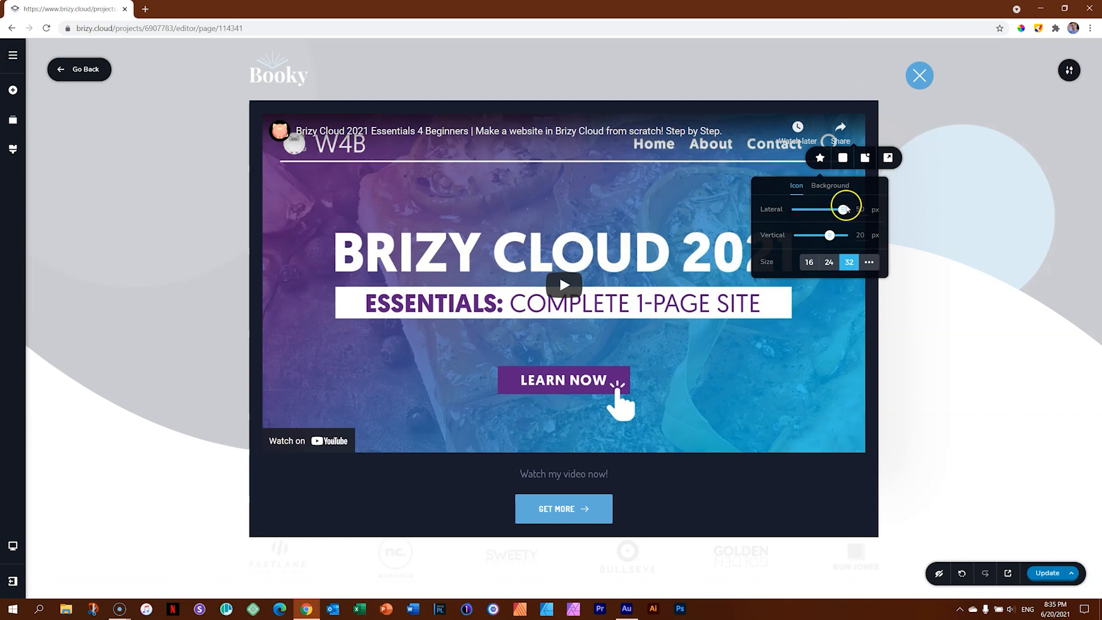
{"action": "double_click", "coordinate": [861, 210]}
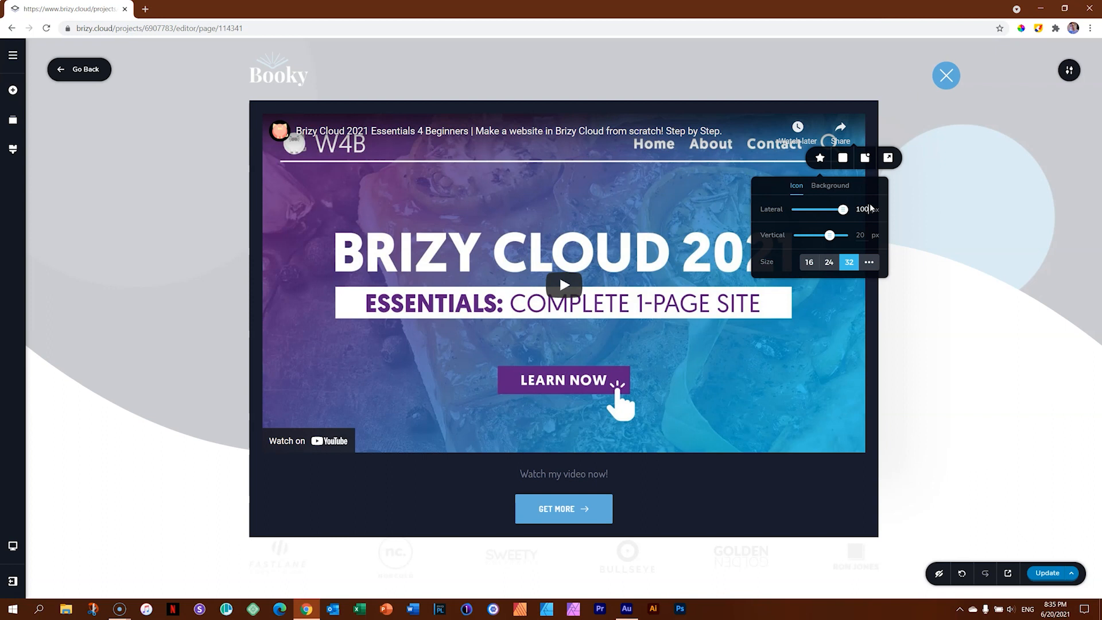
{"action": "left_click_drag", "start_coordinate": [843, 211], "coordinate": [831, 242]}
{"action": "left_click", "coordinate": [827, 236]}
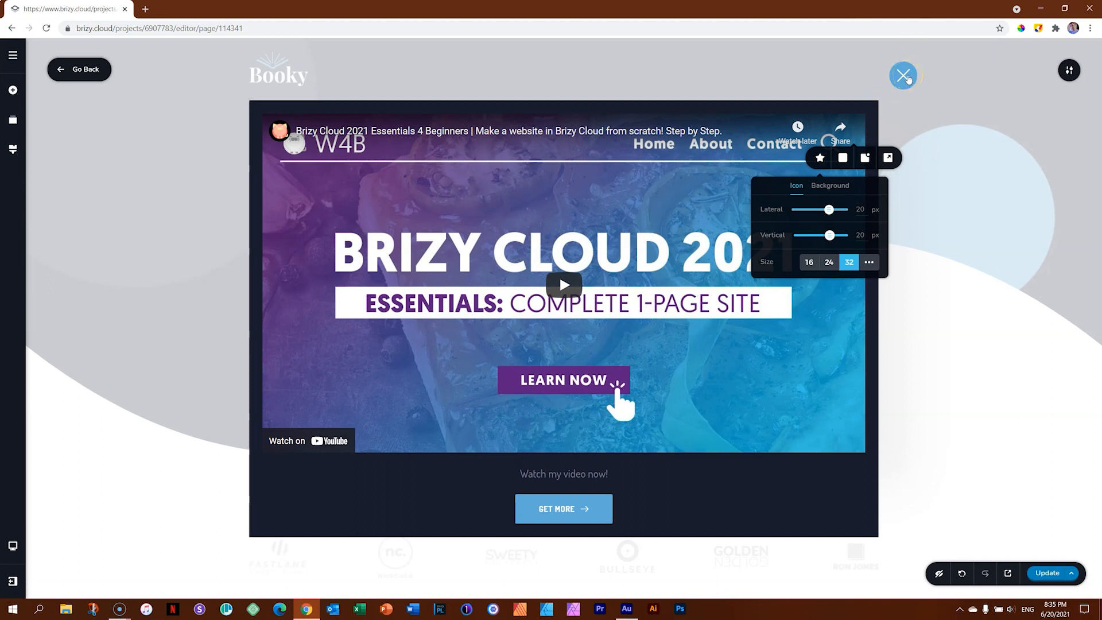
{"action": "left_click", "coordinate": [1043, 127]}
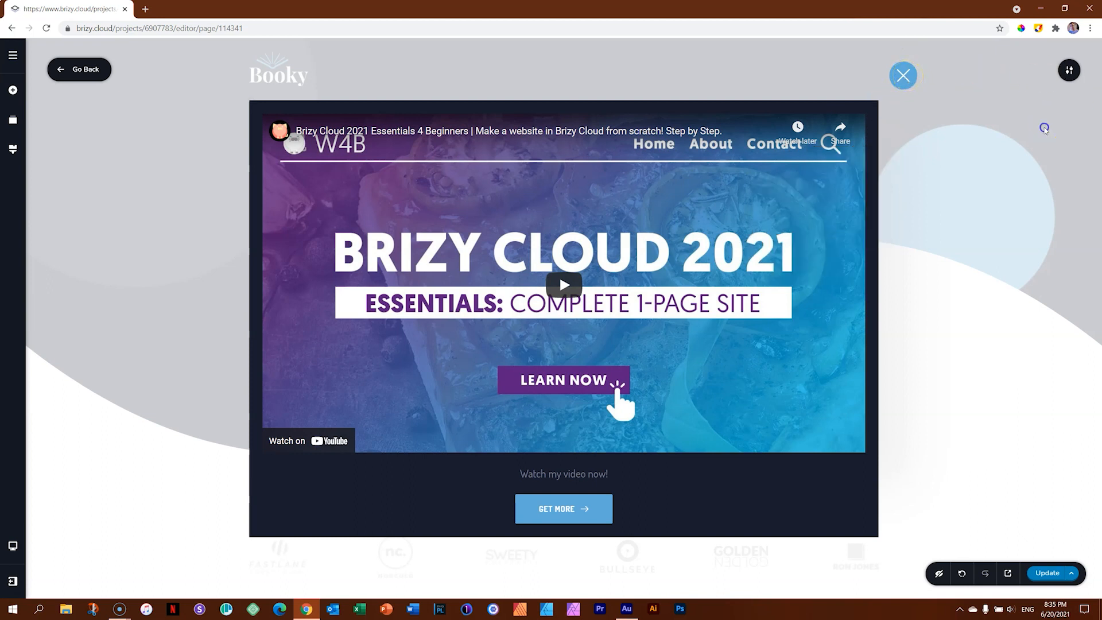
Review the popup's general and closing settings, and switch the display of its close button off and on again.
{"action": "left_click", "coordinate": [1069, 72]}
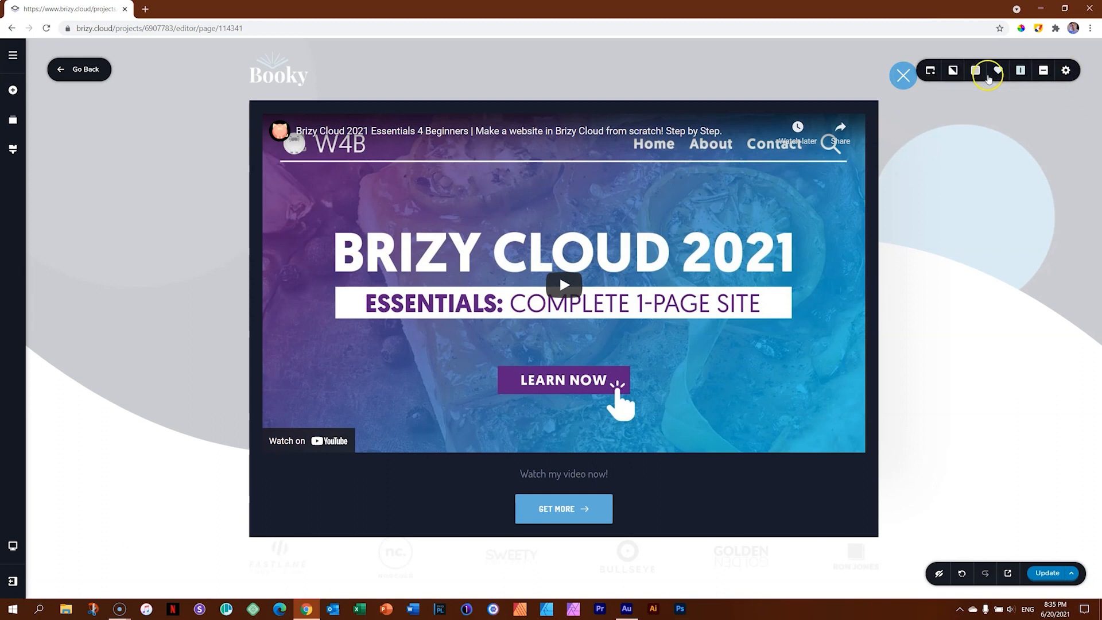
{"action": "left_click", "coordinate": [933, 75]}
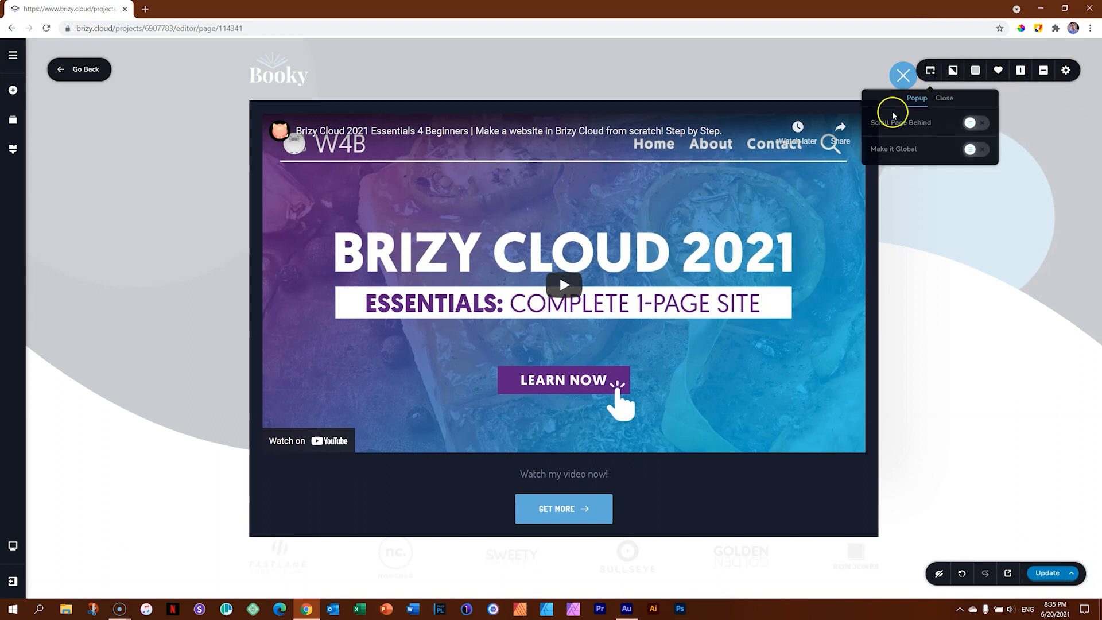
{"action": "left_click", "coordinate": [944, 101]}
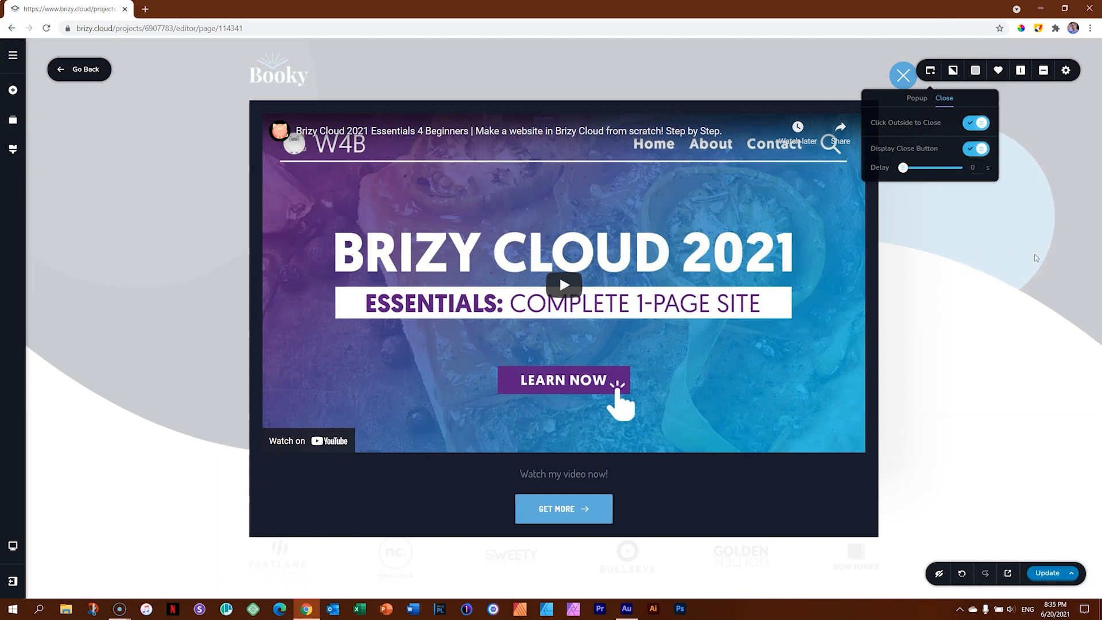
{"action": "left_click", "coordinate": [981, 150]}
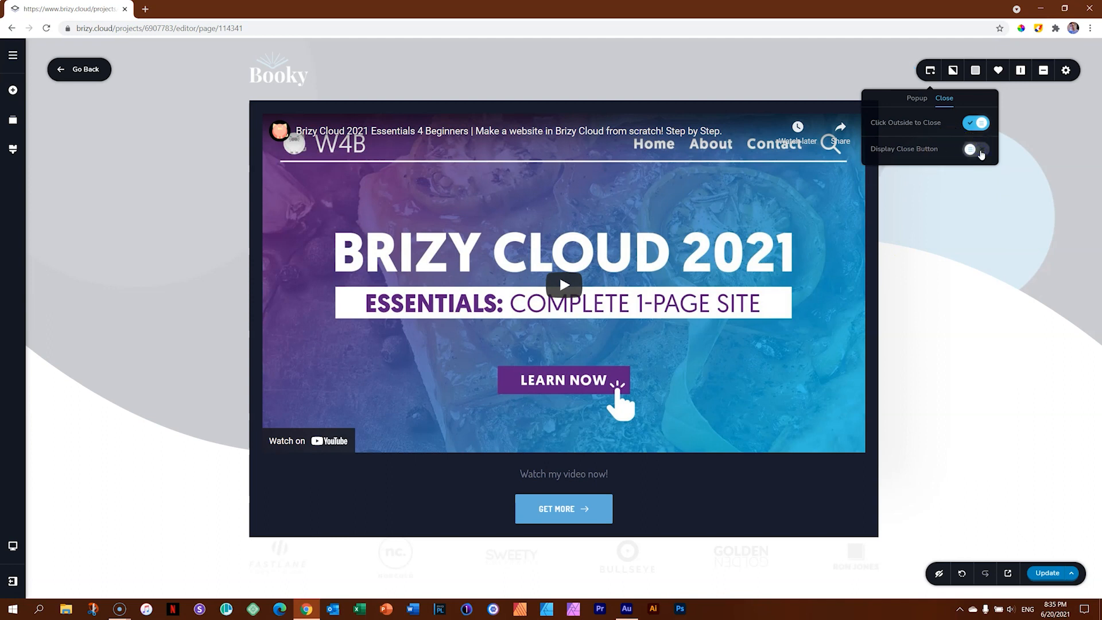
{"action": "left_click", "coordinate": [566, 519]}
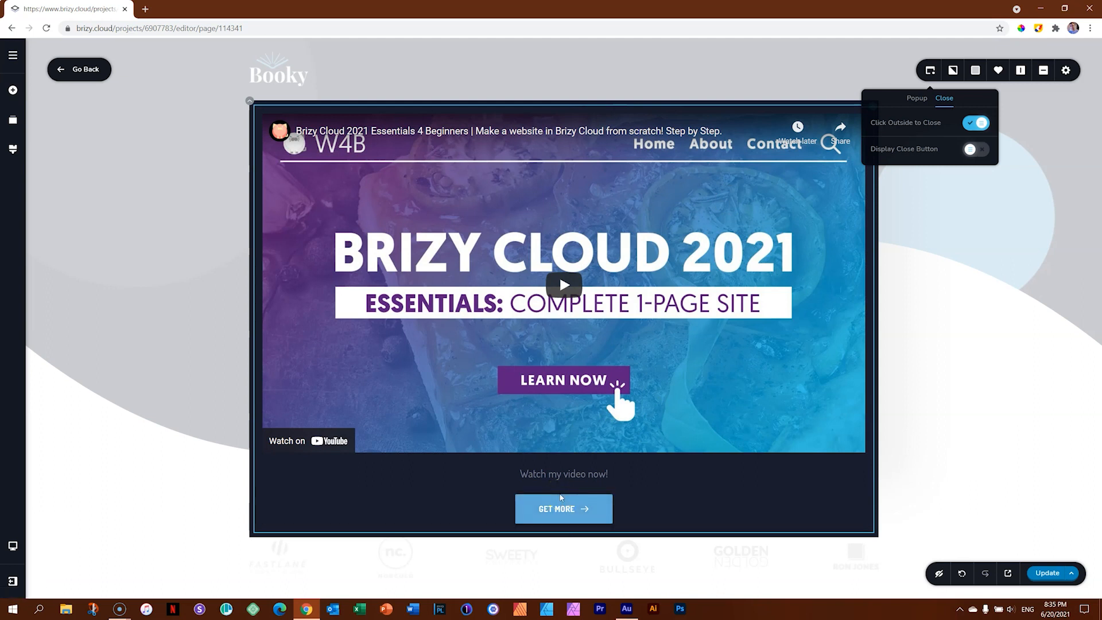
{"action": "left_click", "coordinate": [976, 150]}
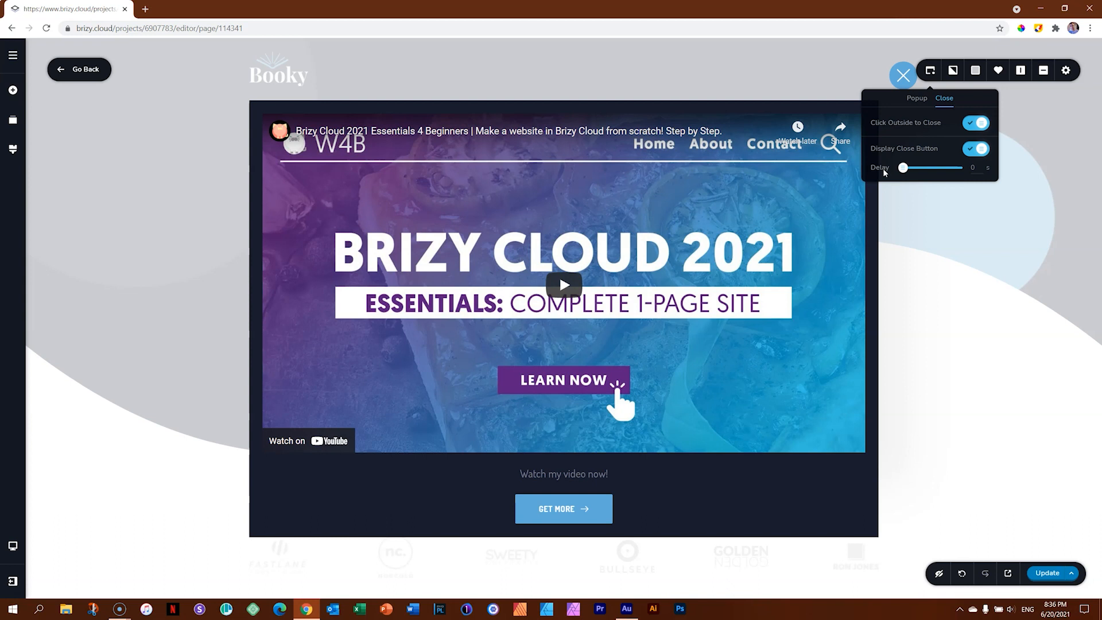
Try out a display delay for the popup's close button.
{"action": "left_click_drag", "start_coordinate": [905, 168], "coordinate": [913, 169]}
{"action": "left_click", "coordinate": [906, 84]}
{"action": "left_click", "coordinate": [1004, 177]}
Save the popup, return to the page and update the page.
{"action": "left_click", "coordinate": [1046, 574]}
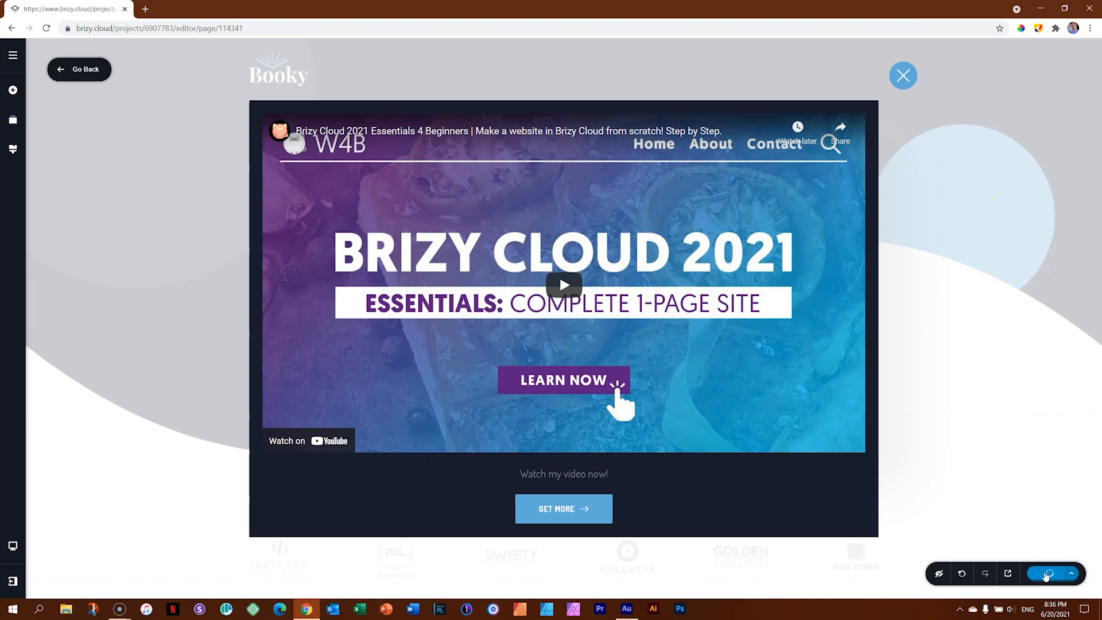
{"action": "left_click", "coordinate": [81, 68]}
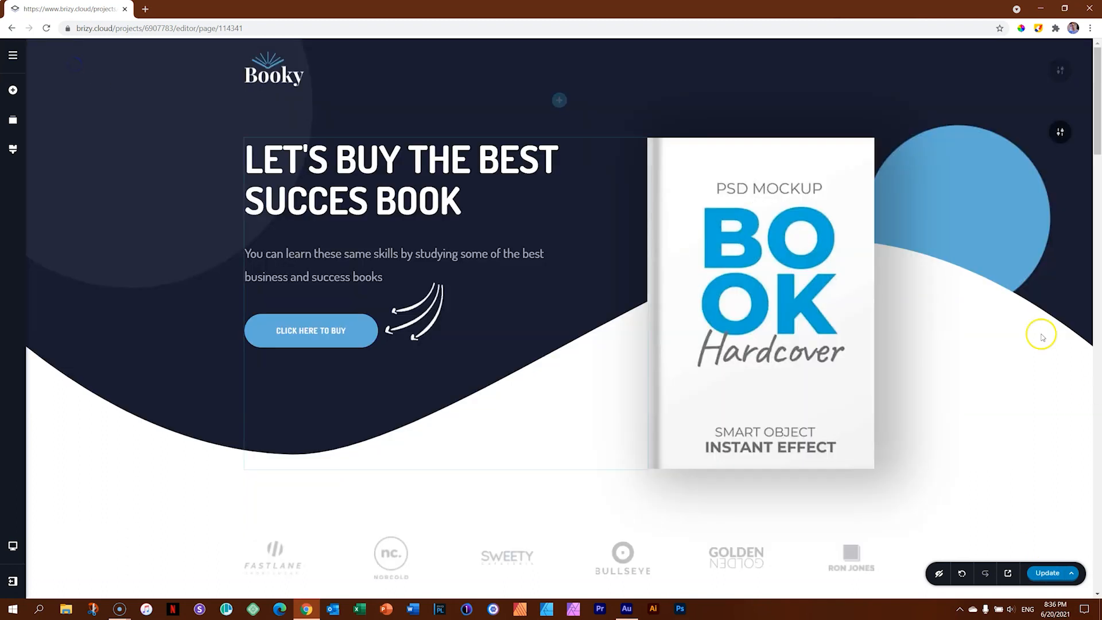
{"action": "left_click", "coordinate": [1049, 574]}
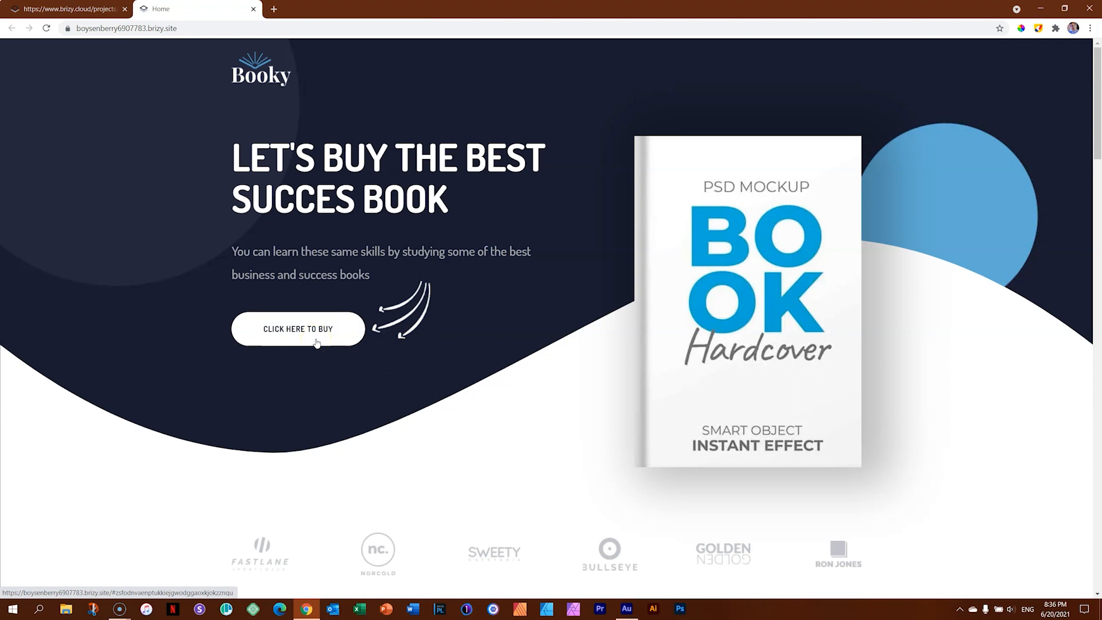
Test the Click Here to Buy popup on the live page, closing it by the outside area and by its icon.
{"action": "left_click", "coordinate": [311, 333]}
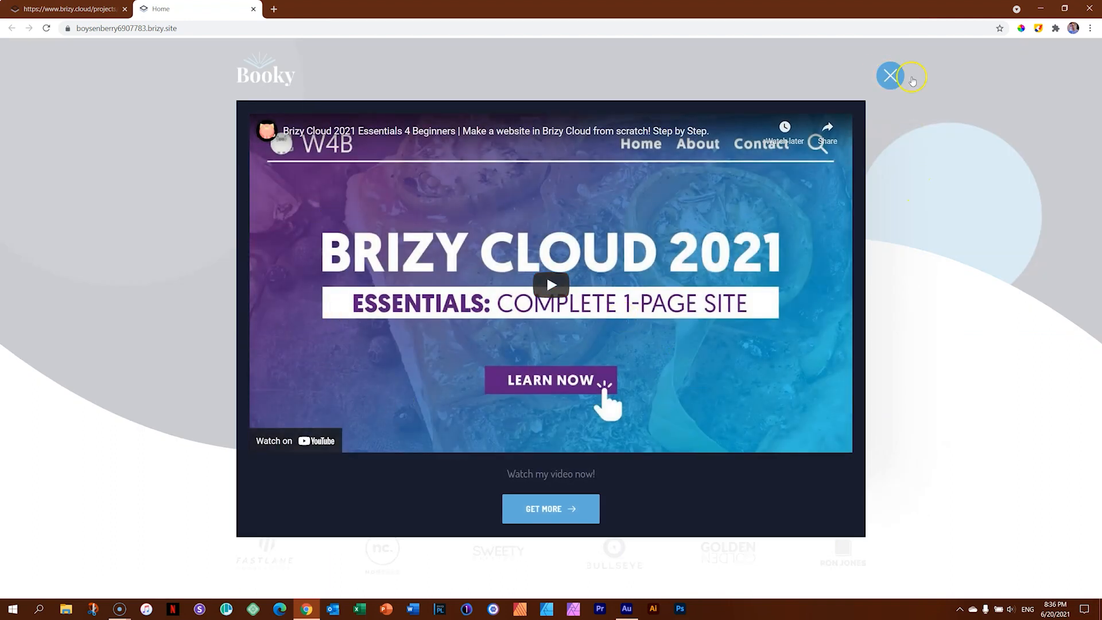
{"action": "left_click", "coordinate": [1005, 270]}
{"action": "left_click", "coordinate": [310, 335]}
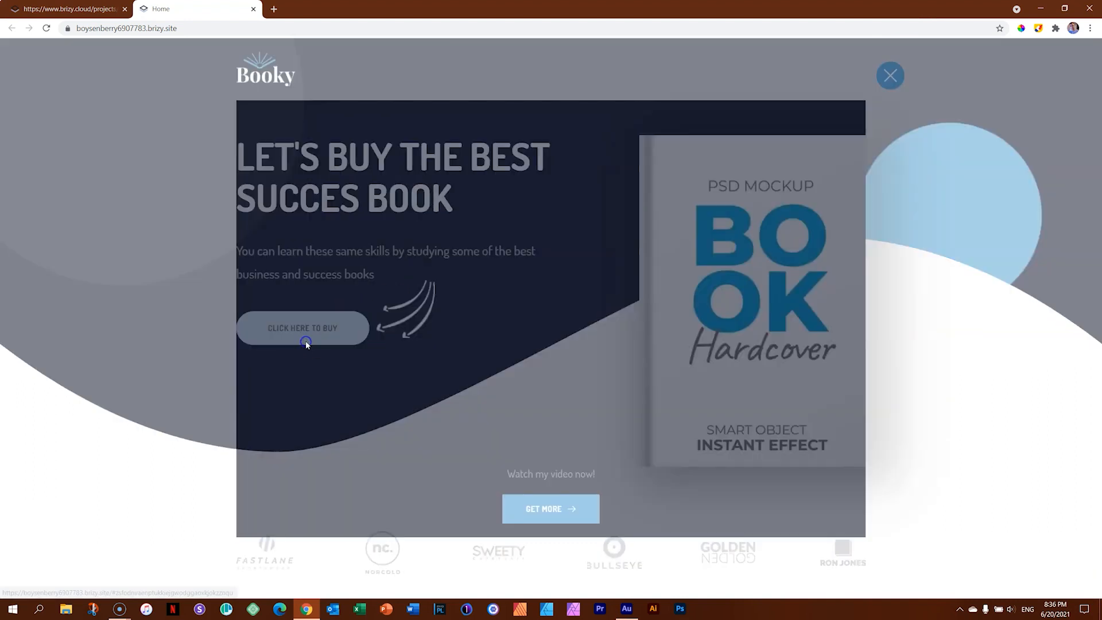
{"action": "left_click", "coordinate": [891, 75]}
{"action": "left_click", "coordinate": [683, 162]}
{"action": "left_click", "coordinate": [326, 337]}
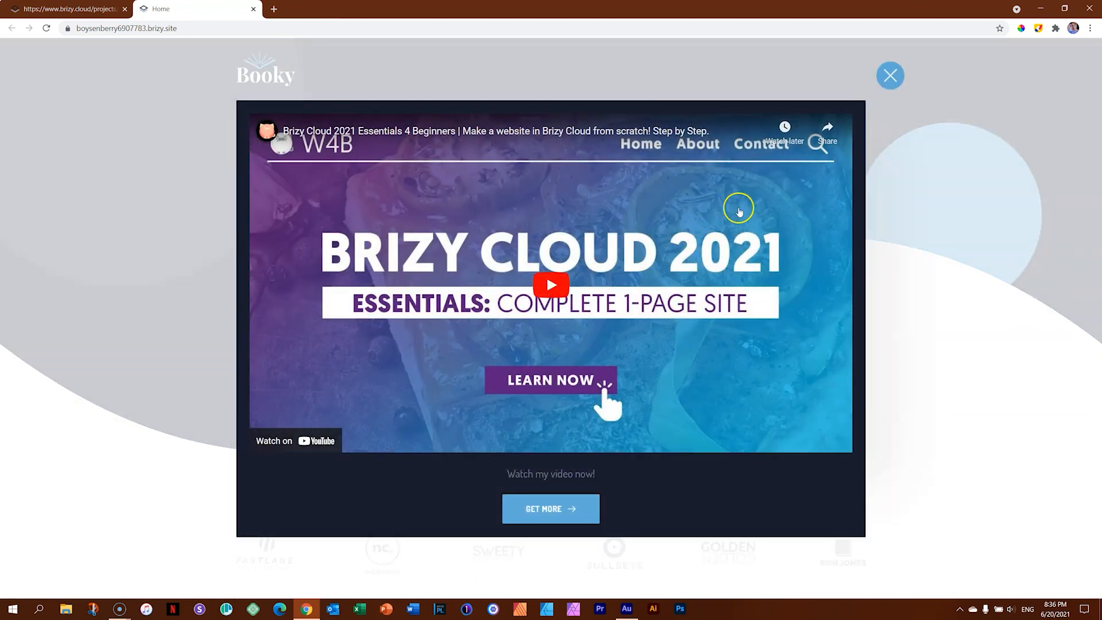
{"action": "left_click", "coordinate": [253, 9]}
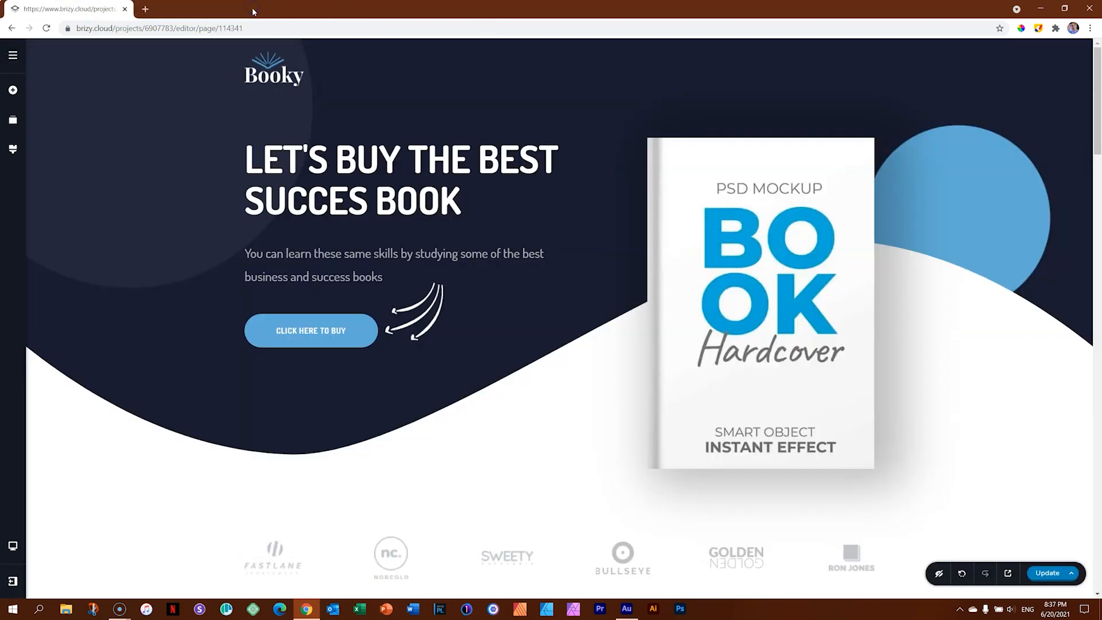
Reopen the popup linked to the Click Here to Buy button for editing.
{"action": "left_click", "coordinate": [315, 338]}
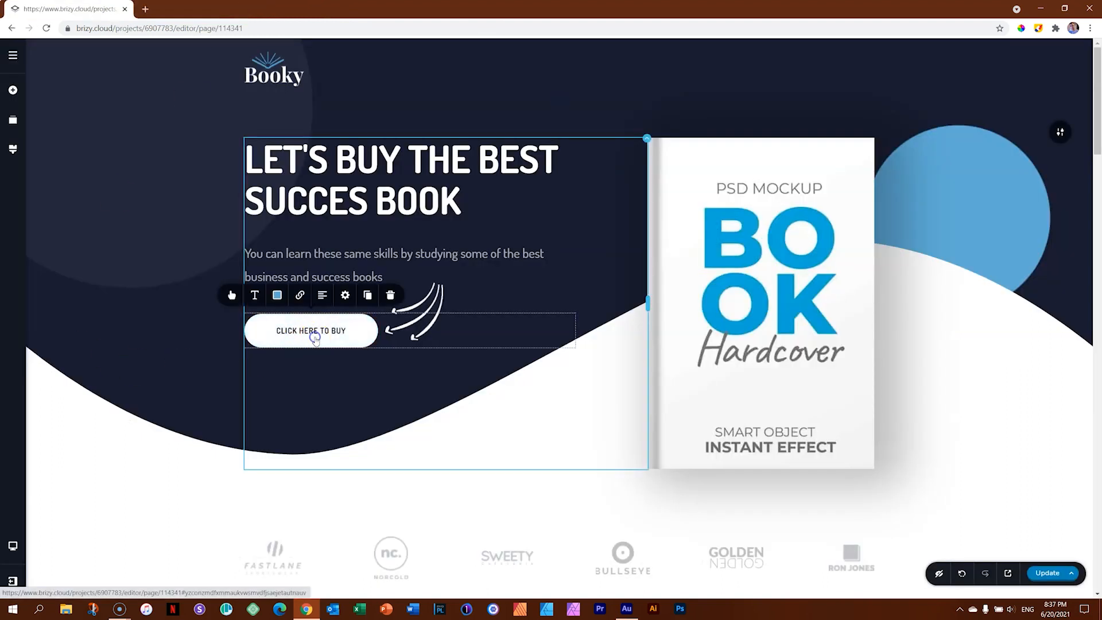
{"action": "left_click", "coordinate": [300, 295]}
{"action": "left_click", "coordinate": [313, 213]}
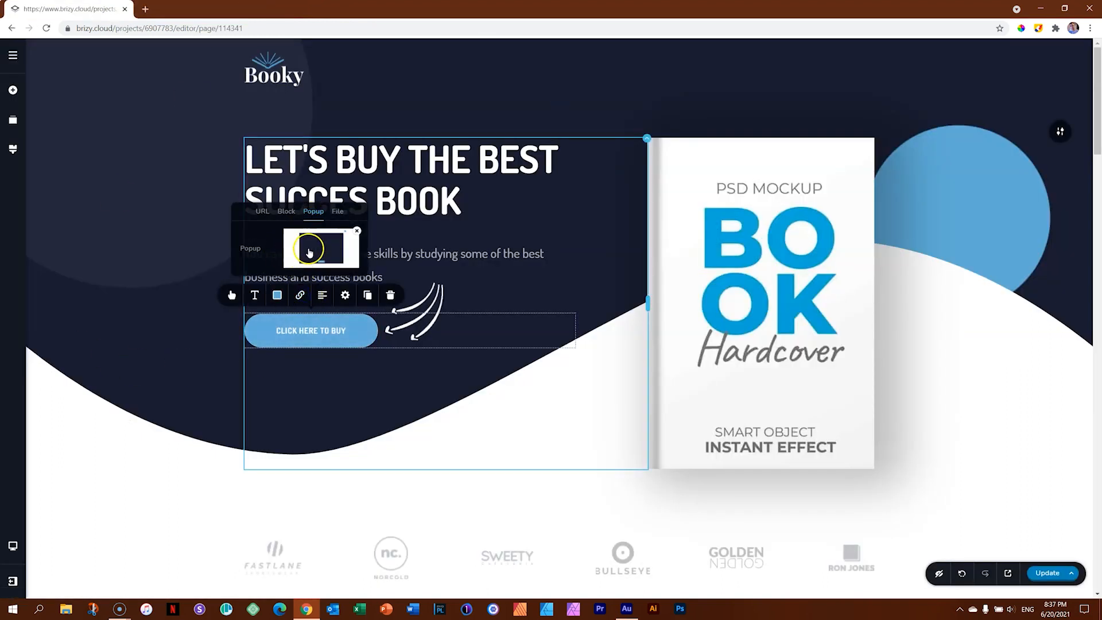
{"action": "left_click", "coordinate": [308, 247]}
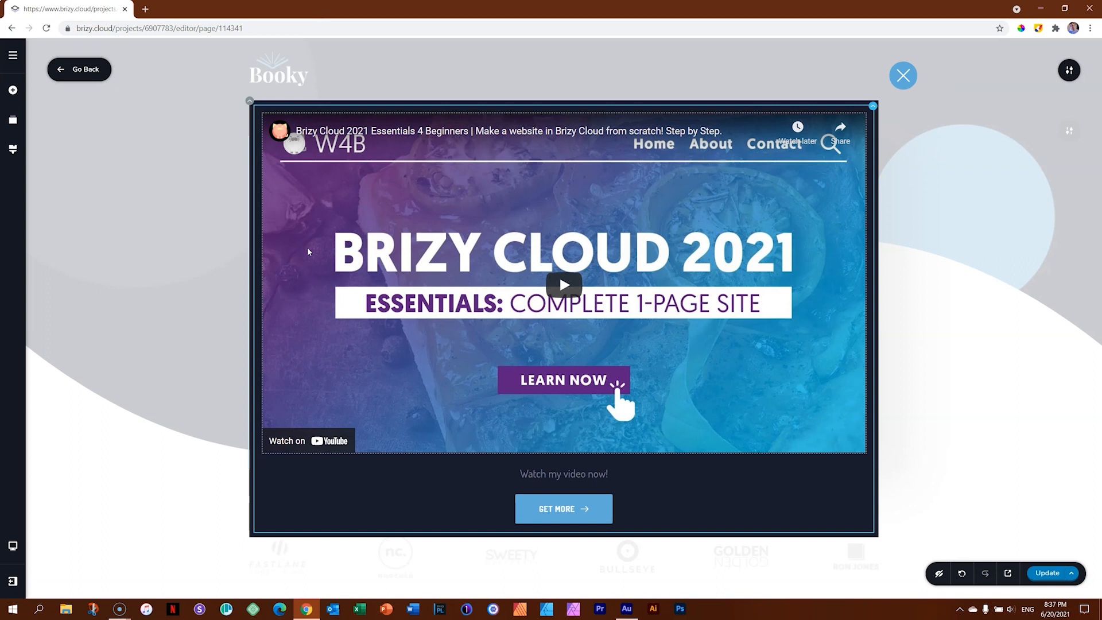
{"action": "left_click", "coordinate": [79, 296]}
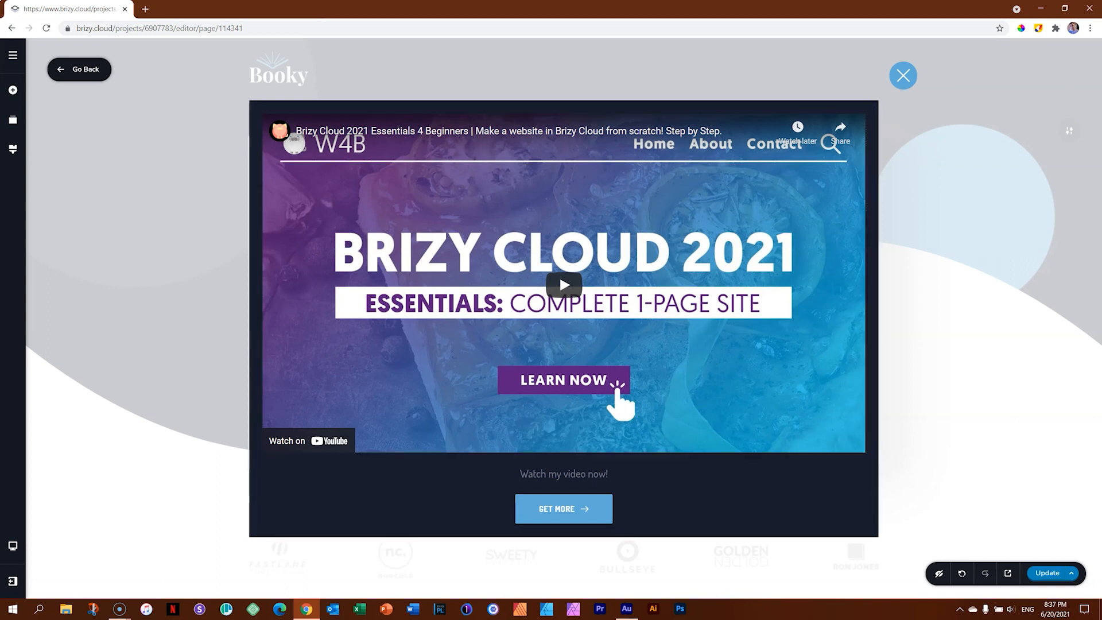
Check the popup's layout in the tablet and mobile views.
{"action": "left_click", "coordinate": [14, 547]}
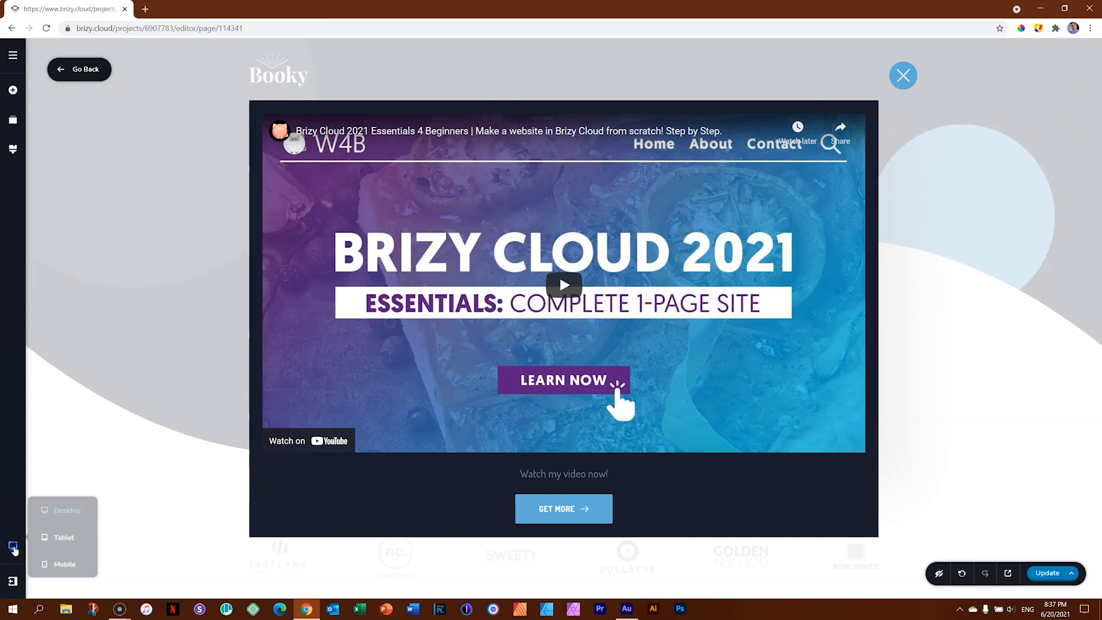
{"action": "left_click", "coordinate": [63, 538]}
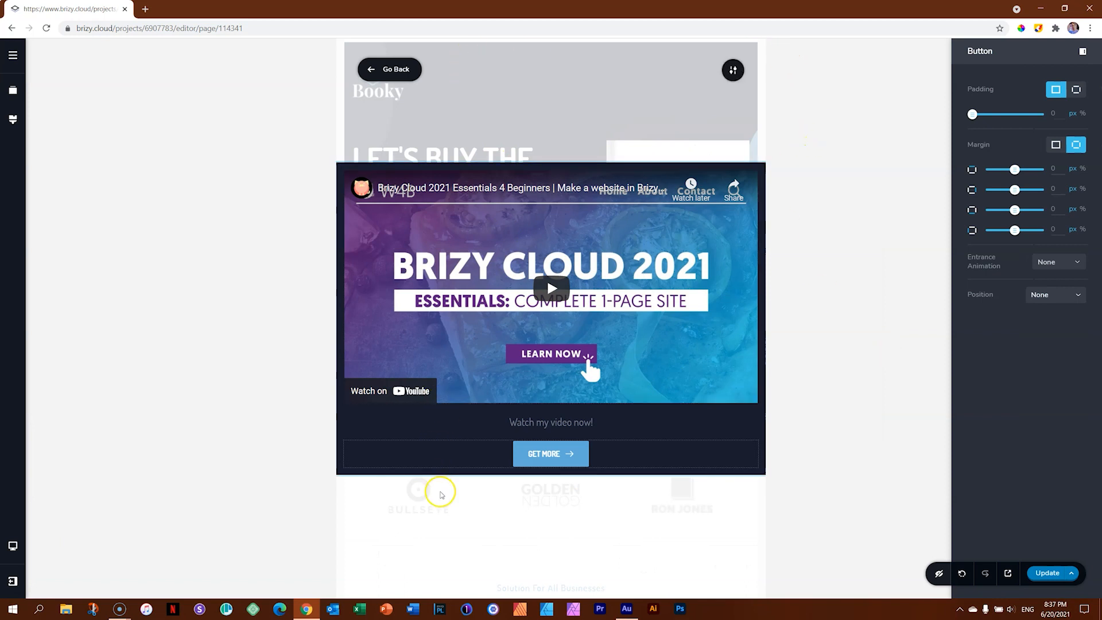
{"action": "left_click", "coordinate": [13, 545]}
{"action": "left_click", "coordinate": [65, 564]}
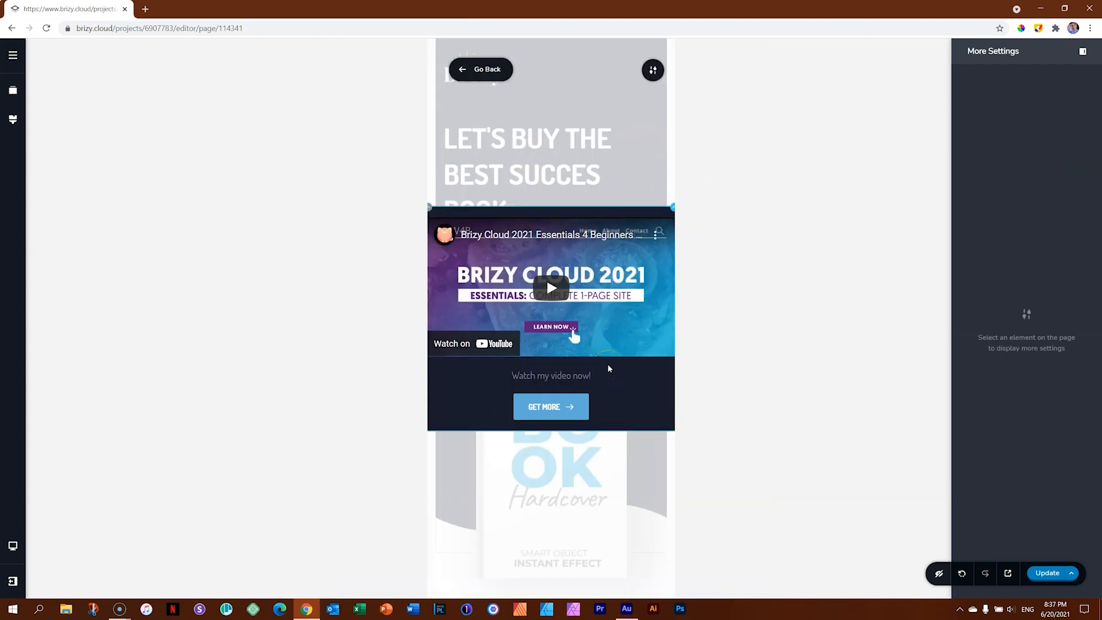
Return to the desktop view and inspect the popup row's padding, margin and corner settings.
{"action": "left_click", "coordinate": [12, 545]}
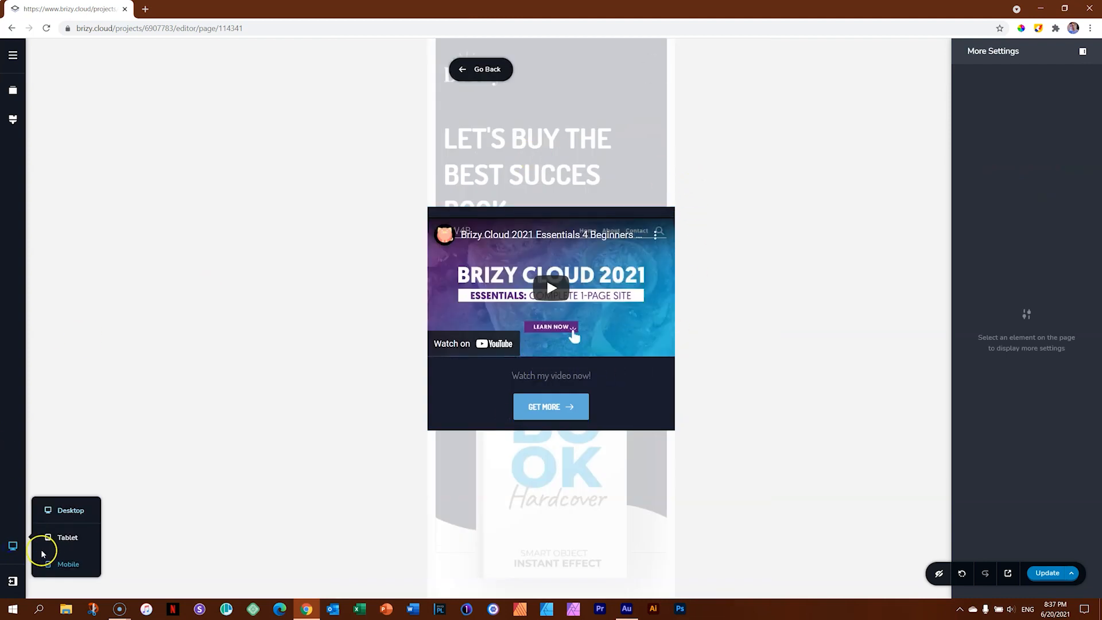
{"action": "left_click", "coordinate": [65, 513]}
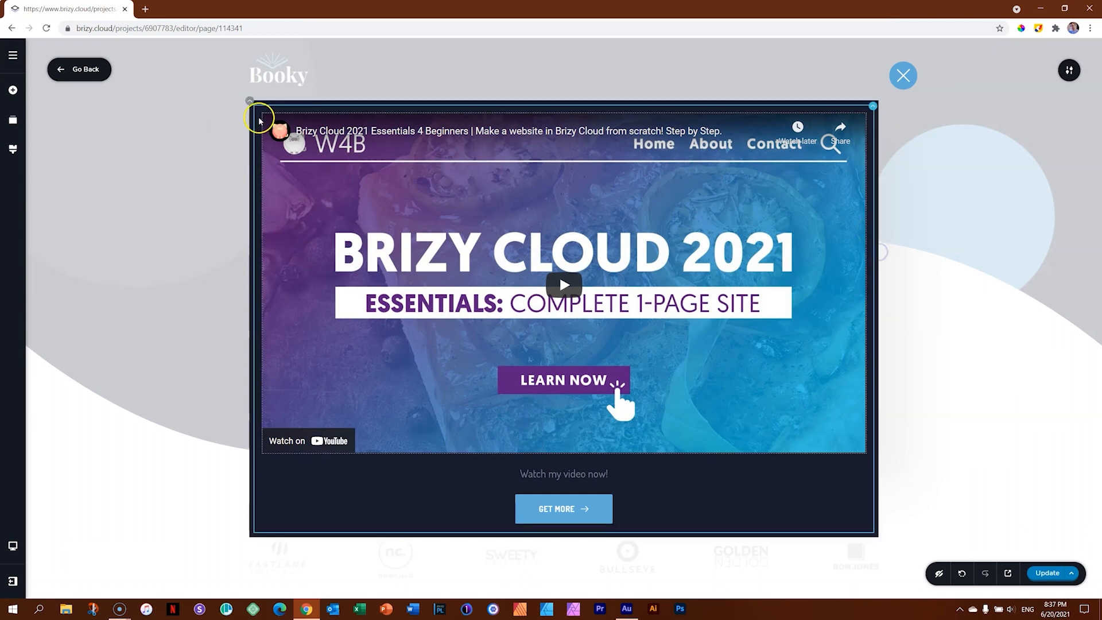
{"action": "left_click", "coordinate": [250, 102]}
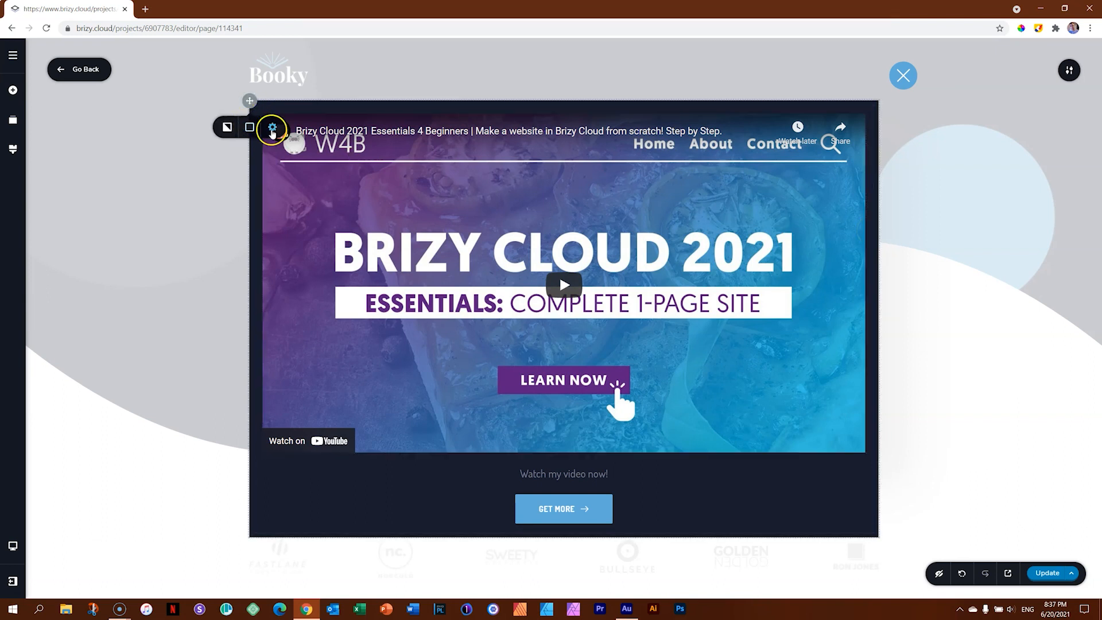
{"action": "mouse_move", "coordinate": [273, 130]}
{"action": "left_click", "coordinate": [245, 157]}
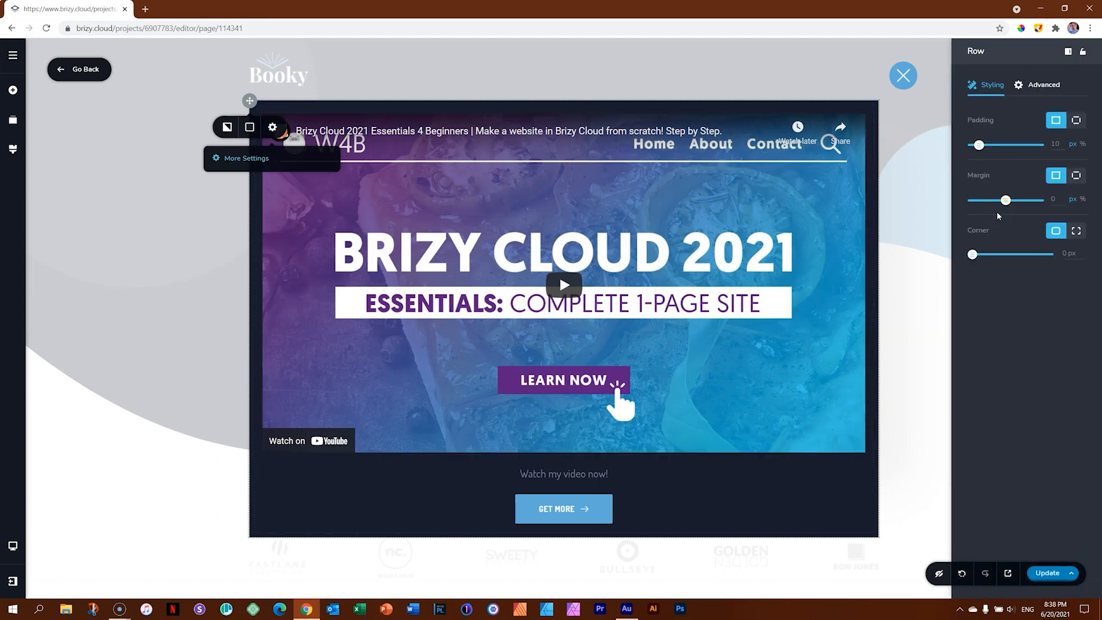
{"action": "left_click", "coordinate": [911, 211]}
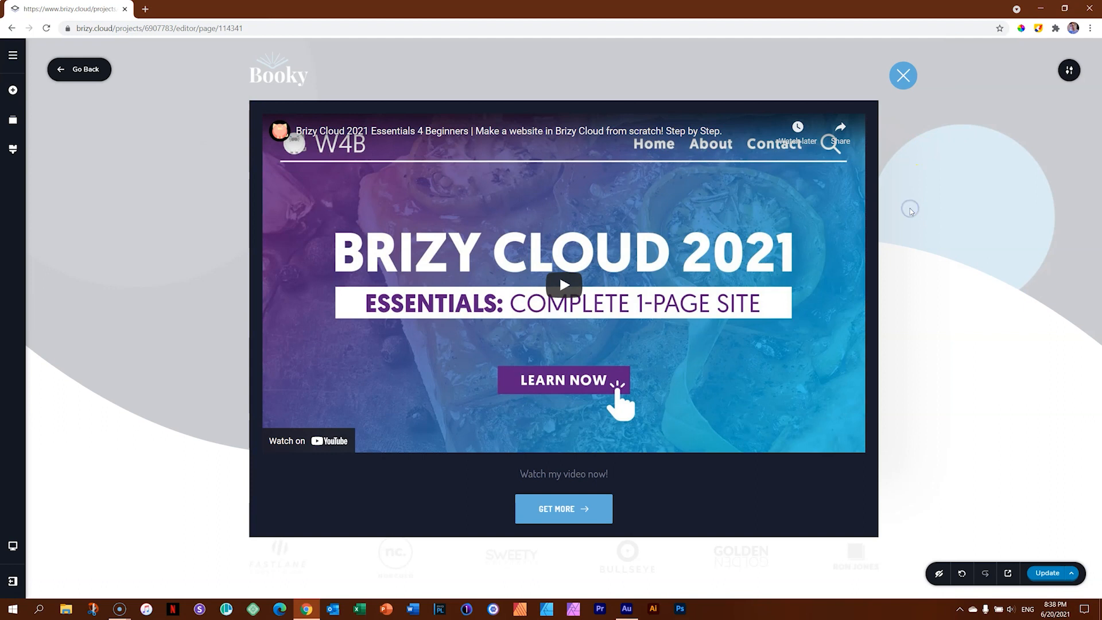
Switch the popup's desktop width unit to percent and set the width to 50%.
{"action": "left_click", "coordinate": [1068, 70]}
{"action": "left_click", "coordinate": [1068, 74]}
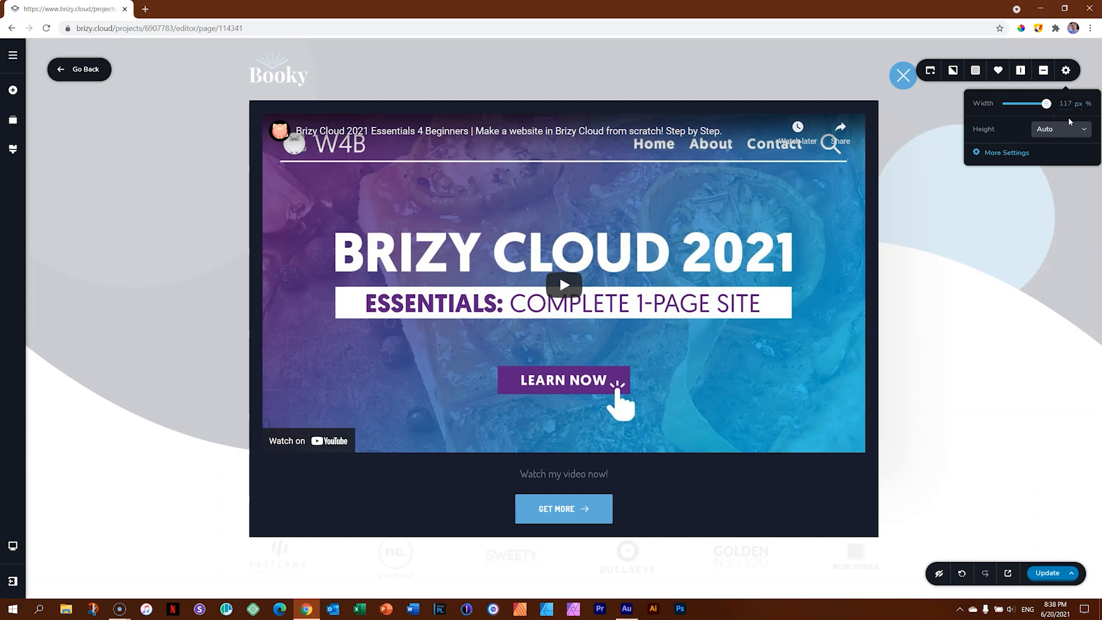
{"action": "left_click", "coordinate": [1071, 120]}
{"action": "left_click", "coordinate": [1075, 107]}
{"action": "mouse_move", "coordinate": [1046, 105]}
{"action": "left_mouse_down"}
{"action": "mouse_move", "coordinate": [1012, 113]}
{"action": "mouse_move", "coordinate": [1047, 107]}
{"action": "left_mouse_up"}
{"action": "left_click", "coordinate": [1089, 103]}
{"action": "double_click", "coordinate": [1066, 104]}
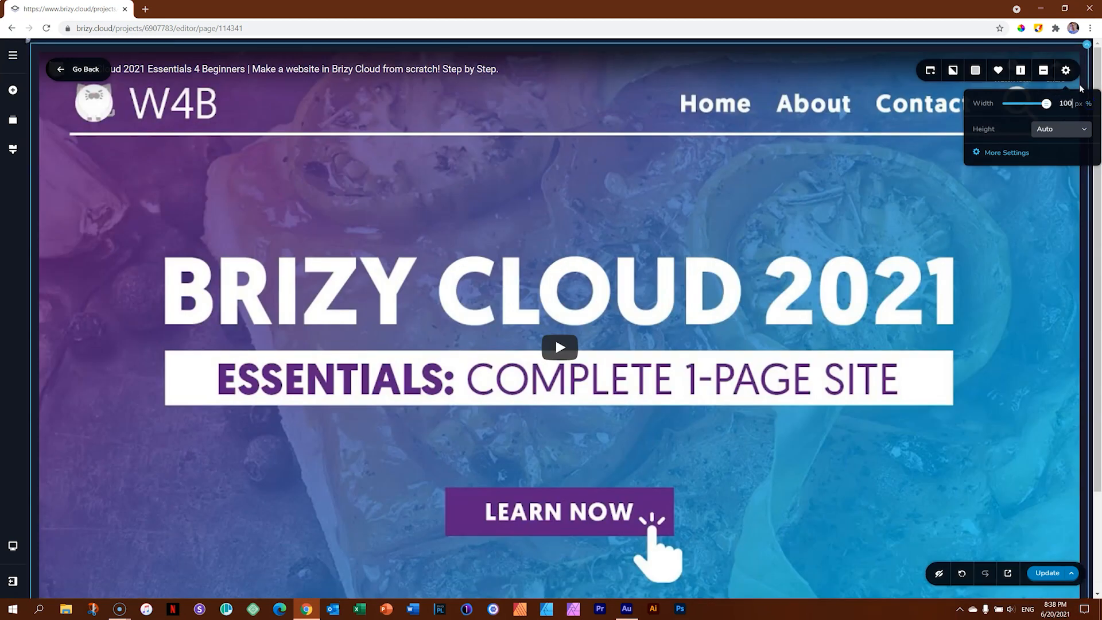
{"action": "left_click_drag", "start_coordinate": [1046, 103], "coordinate": [1026, 104]}
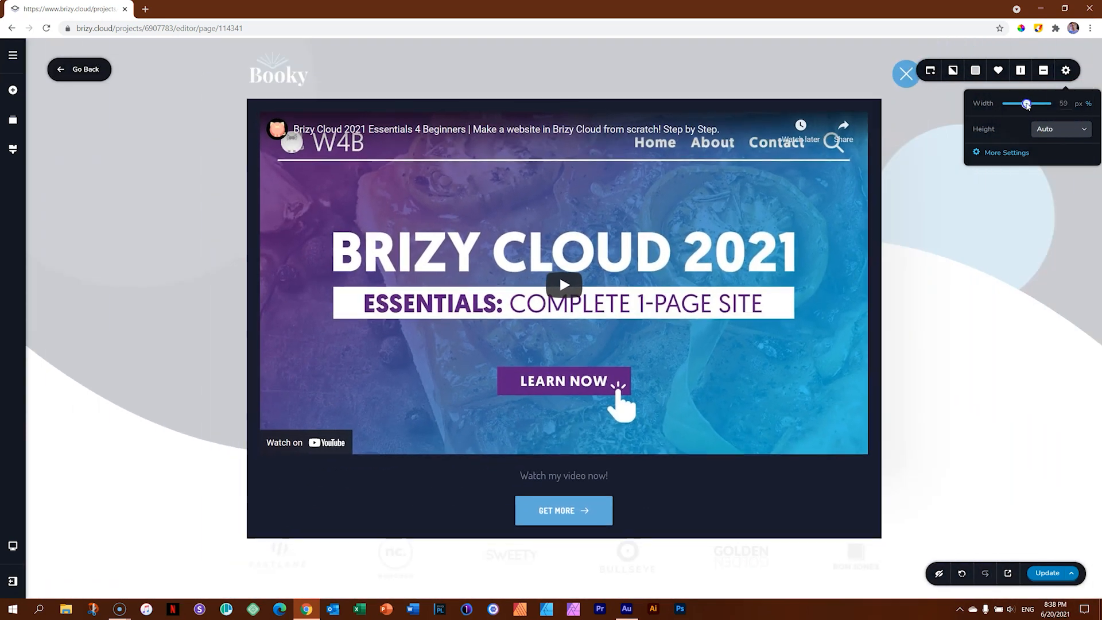
{"action": "double_click", "coordinate": [1064, 104]}
{"action": "type", "text": "50"}
{"action": "left_click", "coordinate": [884, 269]}
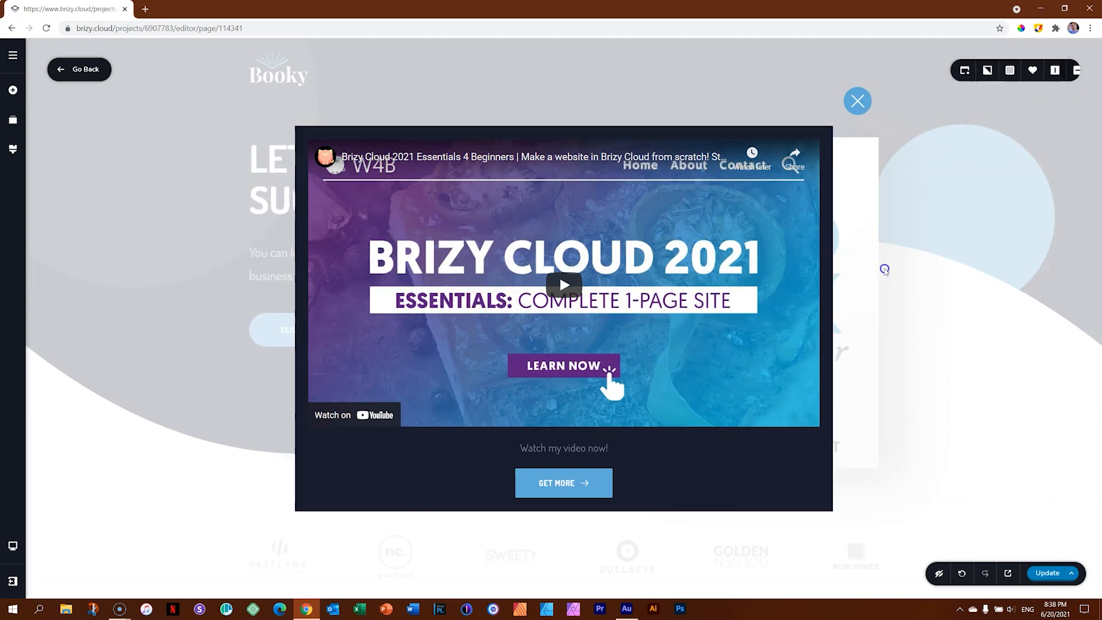
Set the popup's width to about 90% in the tablet view.
{"action": "left_click", "coordinate": [24, 549]}
{"action": "left_click", "coordinate": [56, 540]}
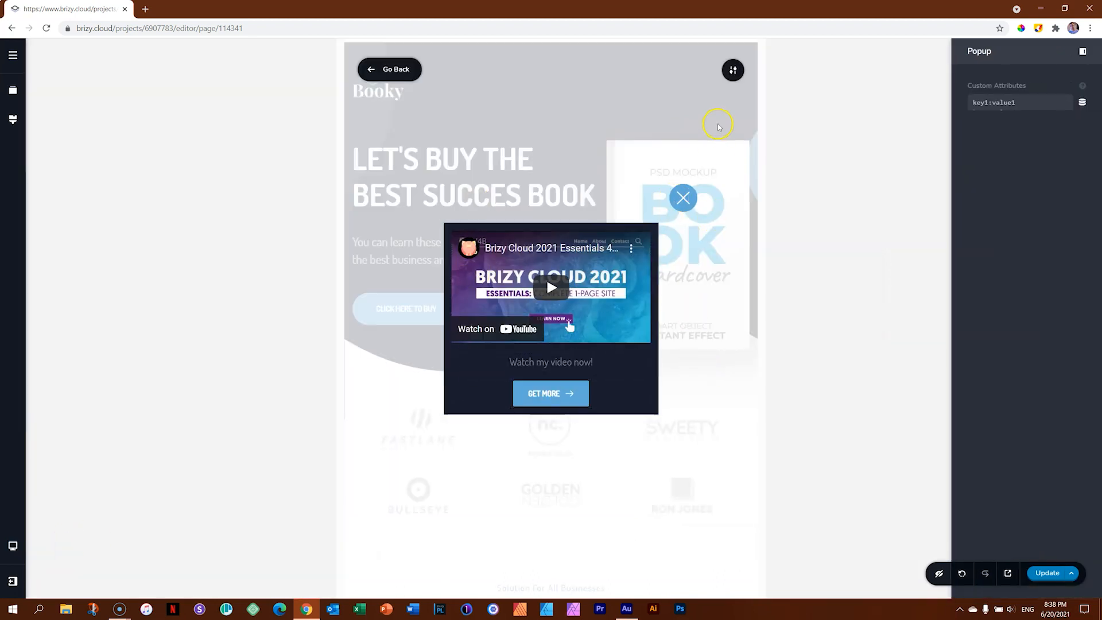
{"action": "left_click", "coordinate": [733, 70]}
{"action": "left_click", "coordinate": [731, 70]}
{"action": "left_click", "coordinate": [740, 109]}
{"action": "left_click_drag", "start_coordinate": [665, 104], "coordinate": [707, 108]}
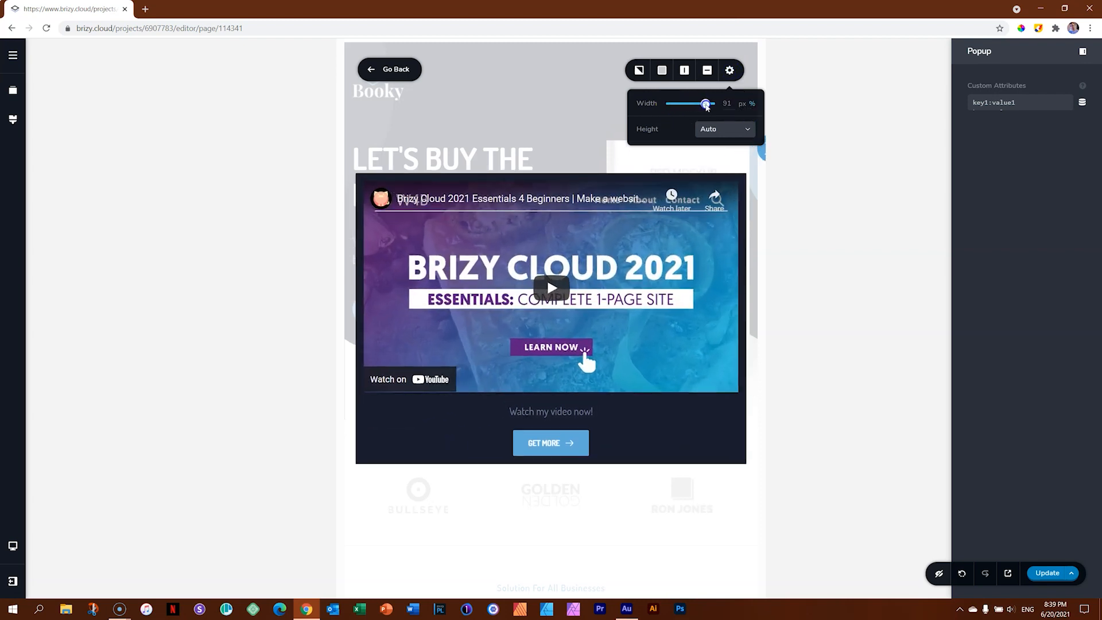
{"action": "left_click_drag", "start_coordinate": [725, 103], "coordinate": [752, 94]}
Set the popup's width to 90% in the mobile view.
{"action": "left_click", "coordinate": [13, 545]}
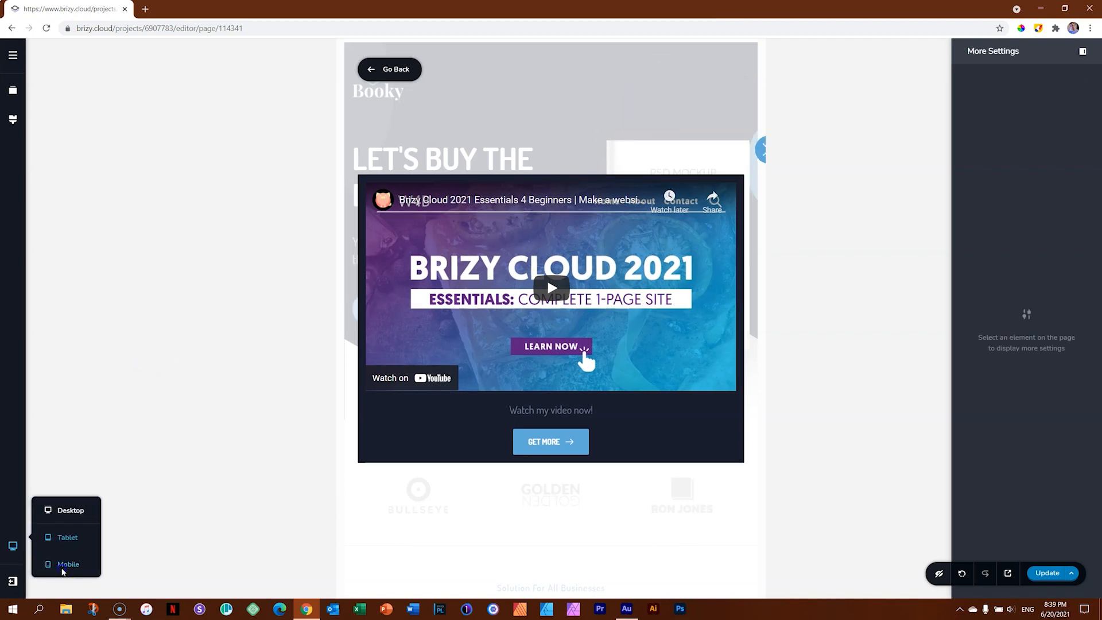
{"action": "left_click", "coordinate": [63, 568]}
{"action": "left_click", "coordinate": [655, 82]}
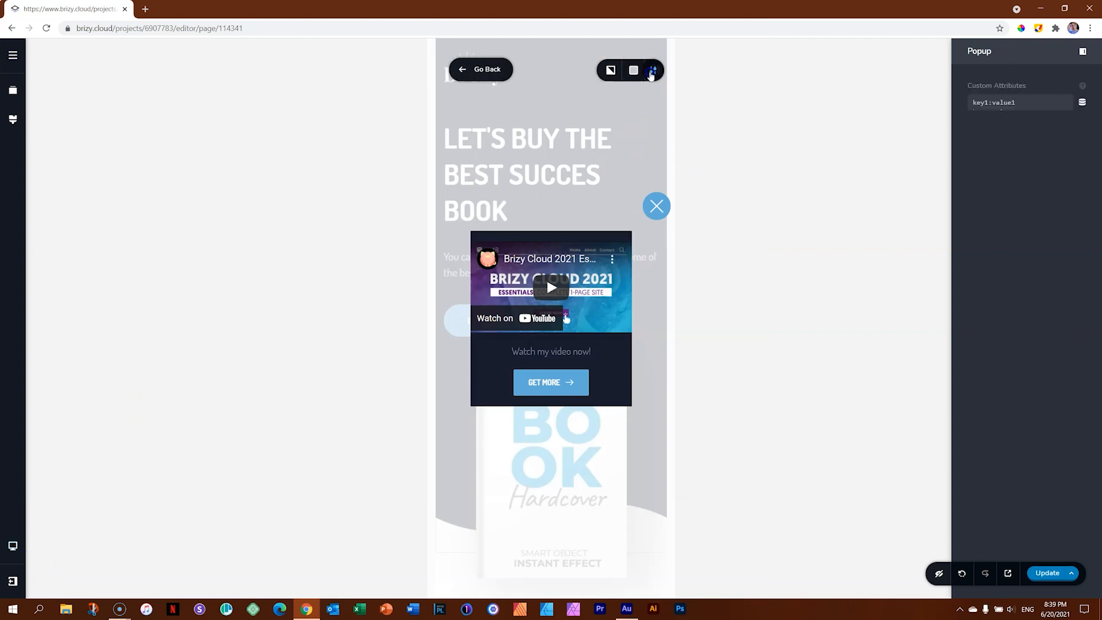
{"action": "left_click", "coordinate": [649, 71]}
{"action": "left_click", "coordinate": [639, 103]}
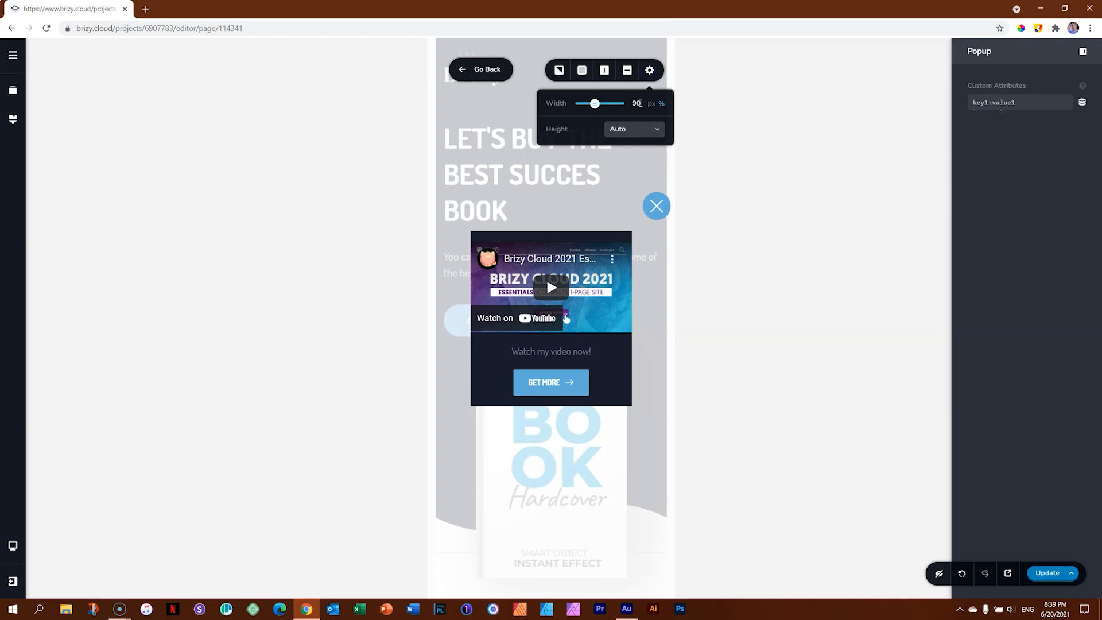
Review the resized popup in the mobile and tablet views and return to the desktop view.
{"action": "left_click", "coordinate": [57, 560]}
{"action": "mouse_move", "coordinate": [12, 547]}
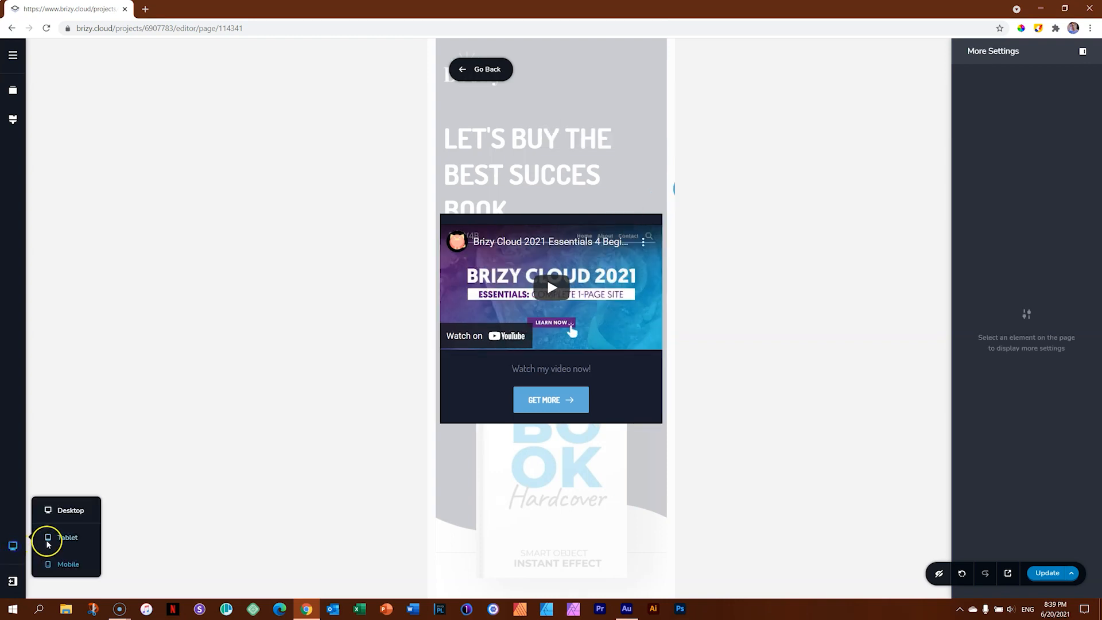
{"action": "left_click", "coordinate": [48, 542]}
{"action": "left_click", "coordinate": [51, 533]}
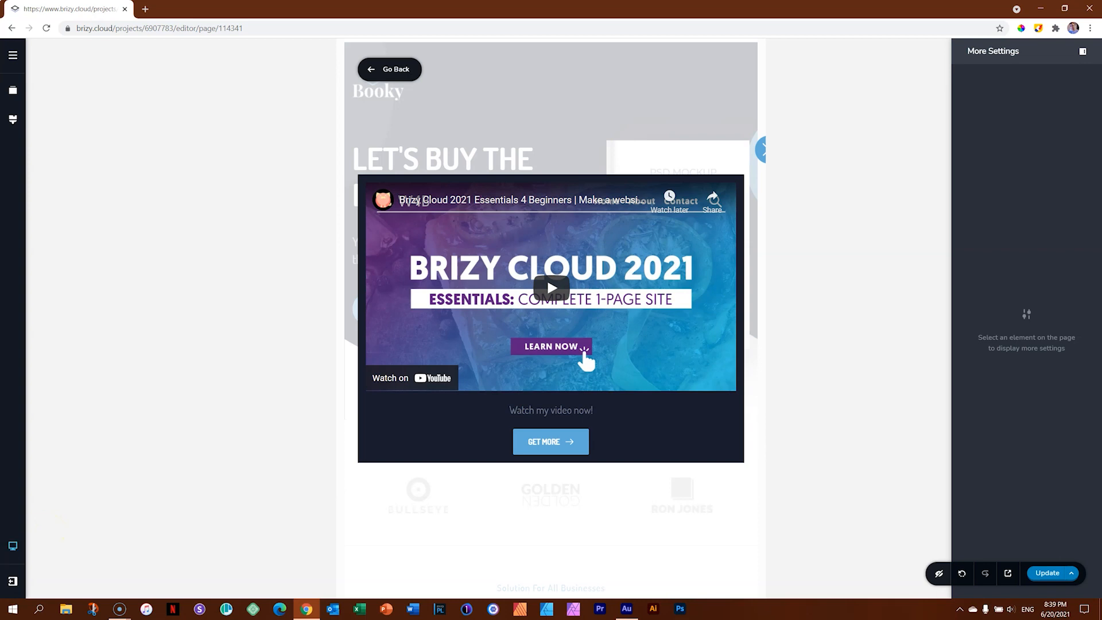
{"action": "mouse_move", "coordinate": [13, 547]}
{"action": "left_click", "coordinate": [68, 510]}
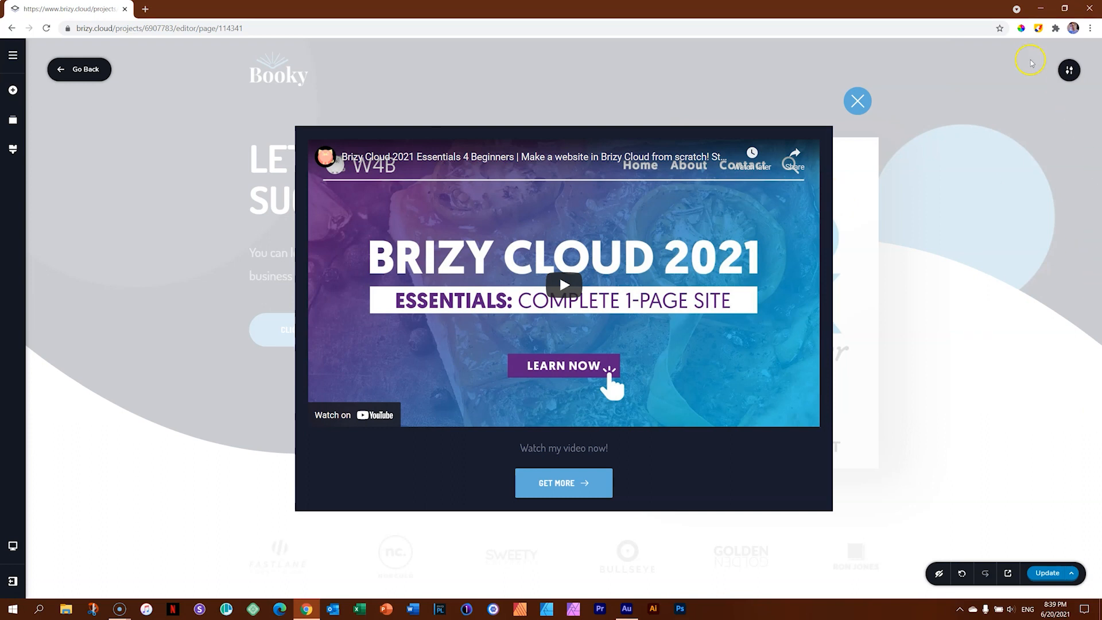
Try a Custom popup height of 500 px and scroll through the popup's content.
{"action": "left_click", "coordinate": [1069, 70]}
{"action": "left_click", "coordinate": [1068, 71]}
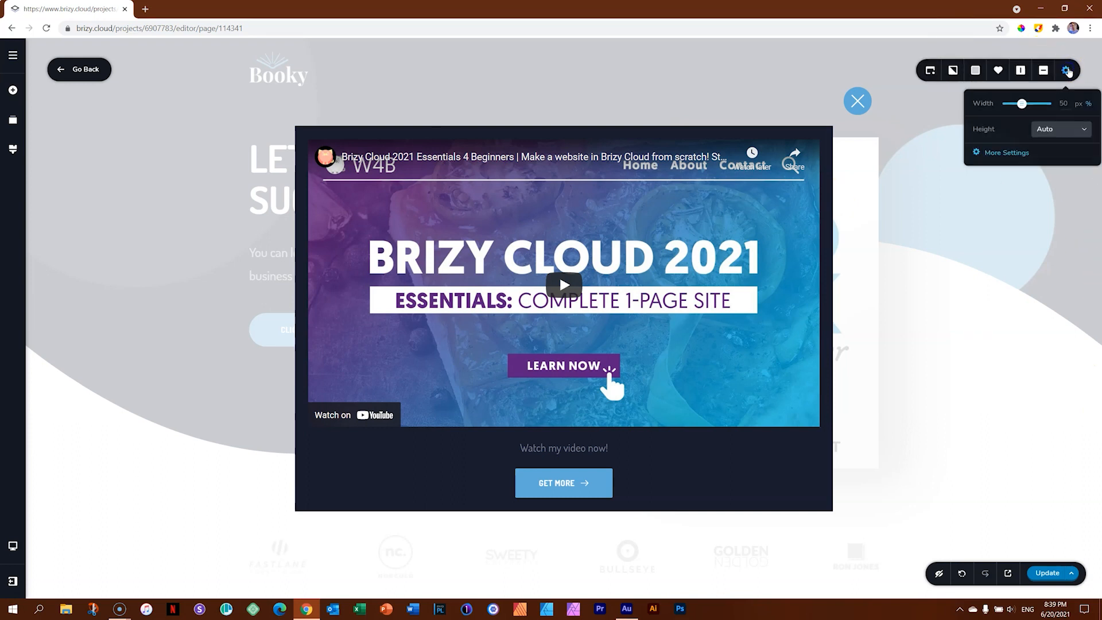
{"action": "left_click", "coordinate": [1053, 131]}
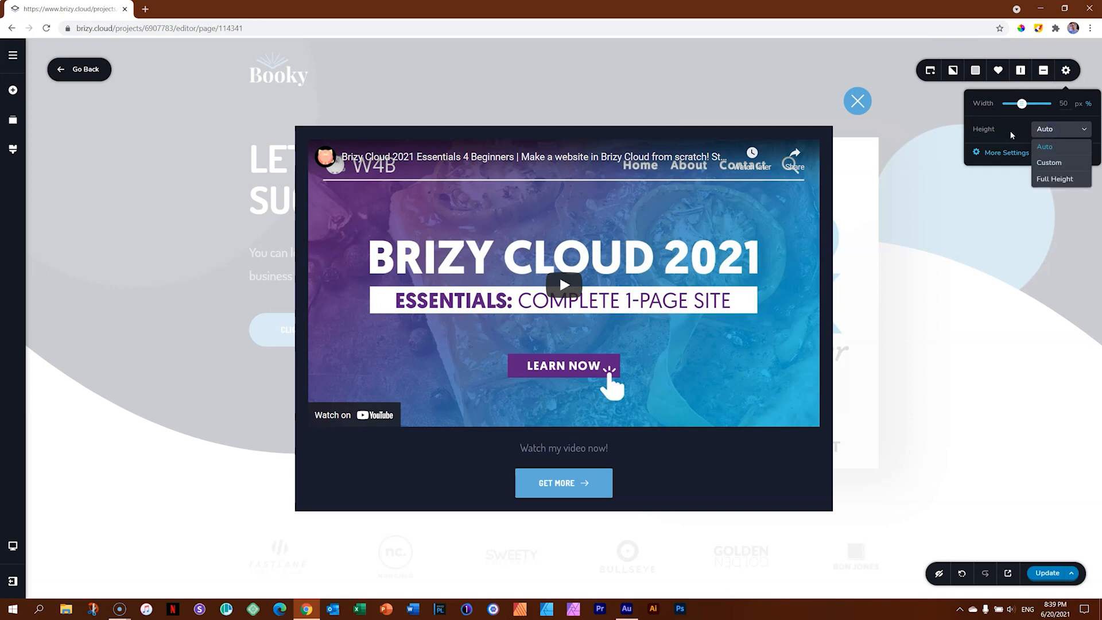
{"action": "left_click", "coordinate": [1049, 163]}
{"action": "left_click_drag", "start_coordinate": [1032, 151], "coordinate": [1063, 155]}
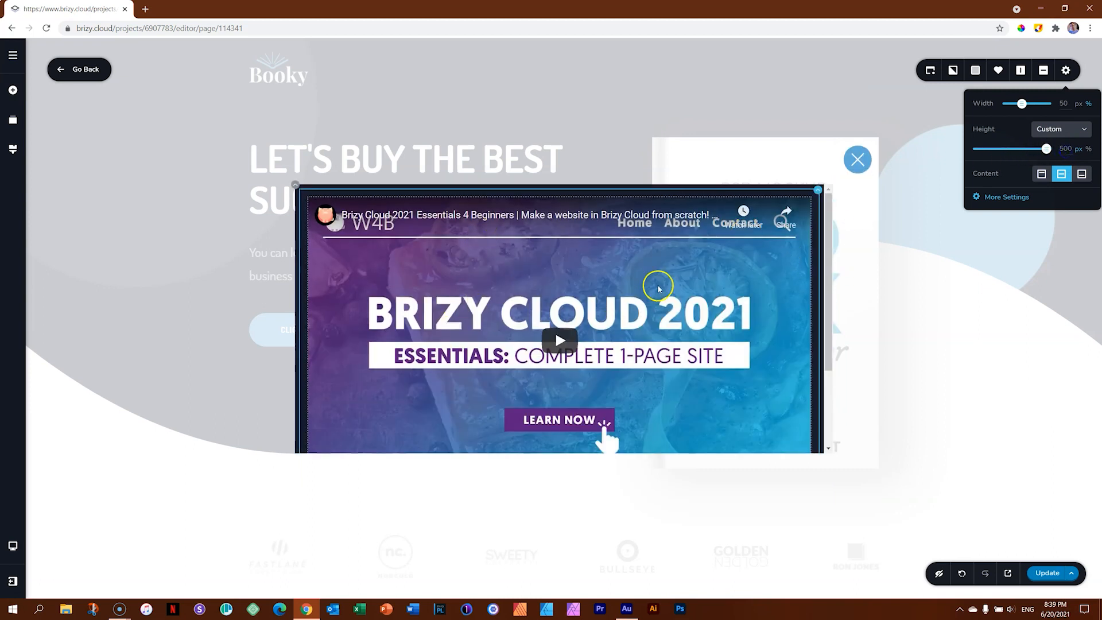
{"action": "mouse_move", "coordinate": [828, 231]}
{"action": "left_mouse_down"}
{"action": "mouse_move", "coordinate": [832, 382]}
{"action": "mouse_move", "coordinate": [832, 222]}
{"action": "left_mouse_up"}
Try the Full Height option on the popup and restore its height to Auto.
{"action": "left_click", "coordinate": [1068, 69]}
{"action": "left_click", "coordinate": [1067, 71]}
{"action": "left_click", "coordinate": [1061, 130]}
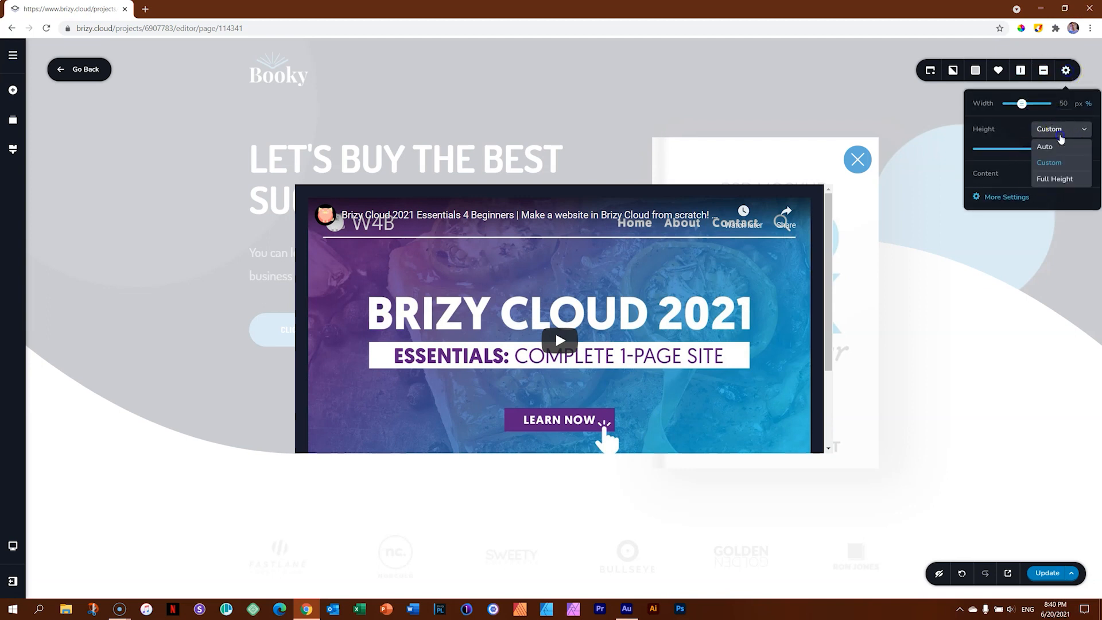
{"action": "left_click", "coordinate": [1055, 178]}
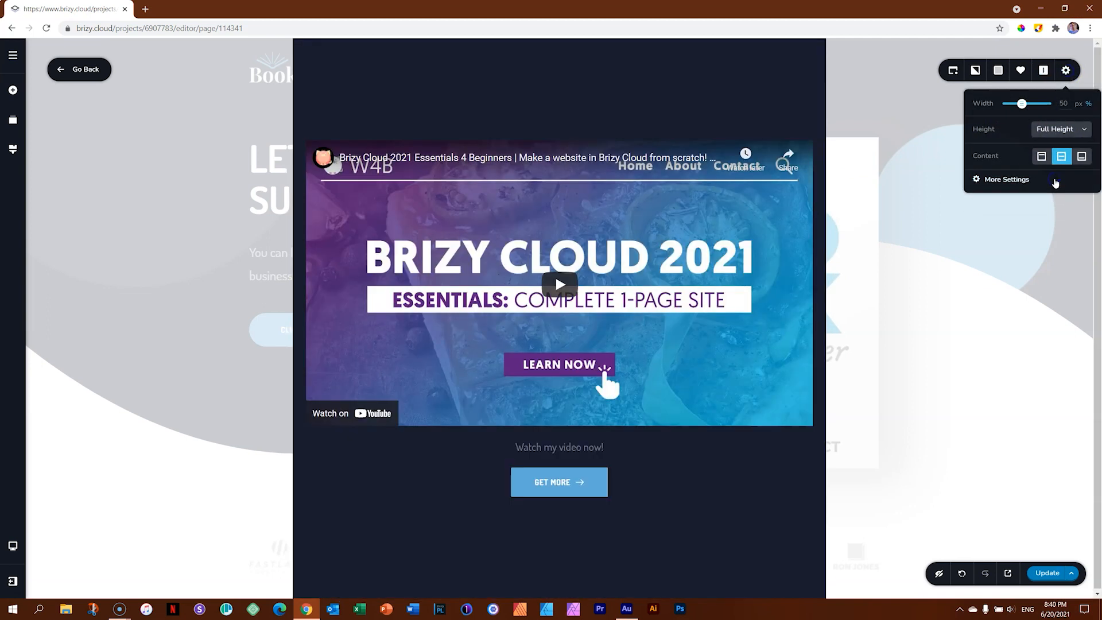
{"action": "left_click", "coordinate": [1058, 131]}
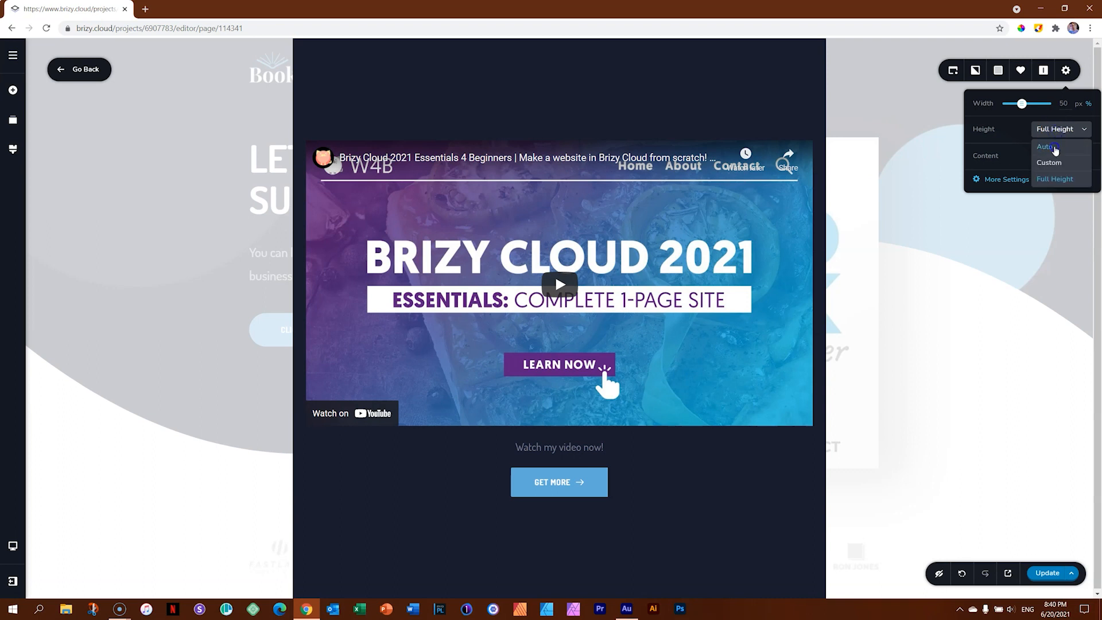
{"action": "left_click", "coordinate": [1055, 148]}
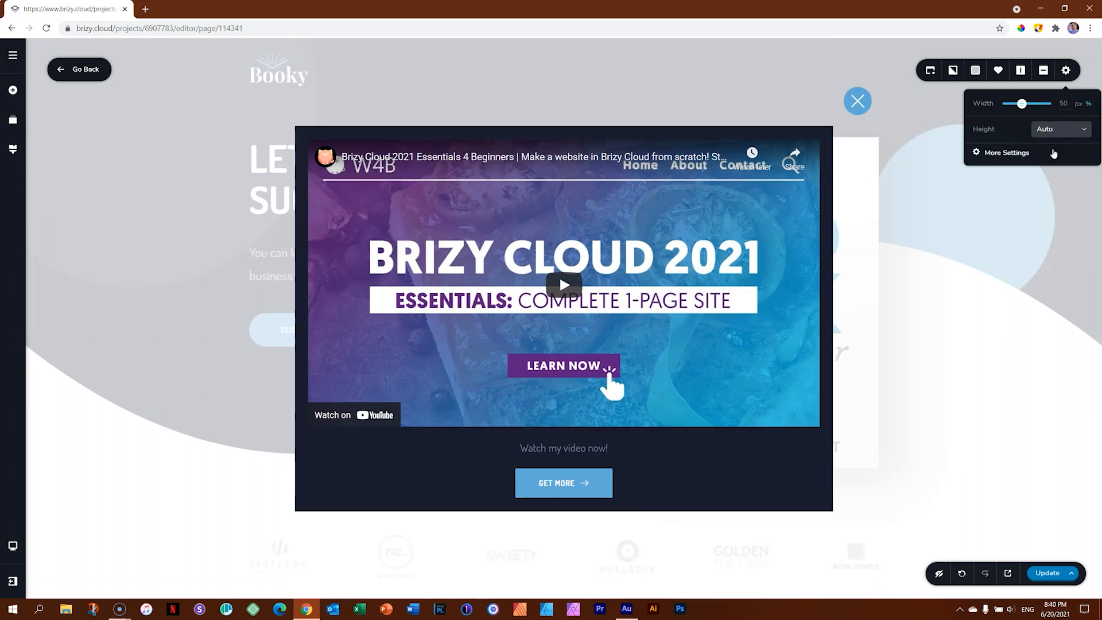
{"action": "left_click", "coordinate": [1032, 182]}
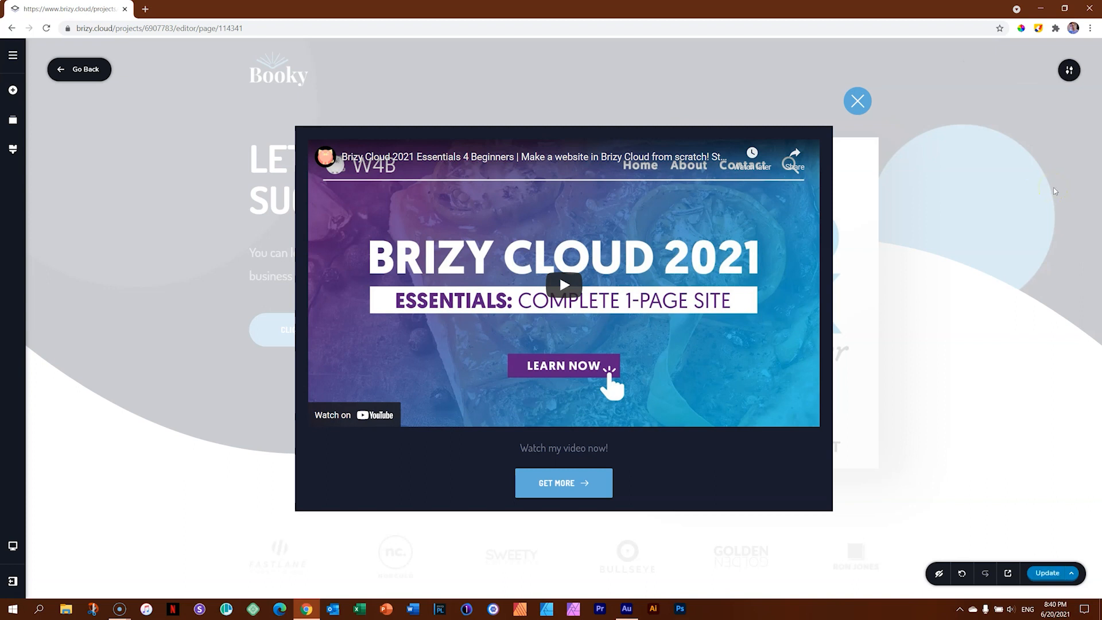
Return to the page and inspect the popup link of the Click Here to Buy button beside "Buy the Best Success Book Now".
{"action": "left_click", "coordinate": [74, 72]}
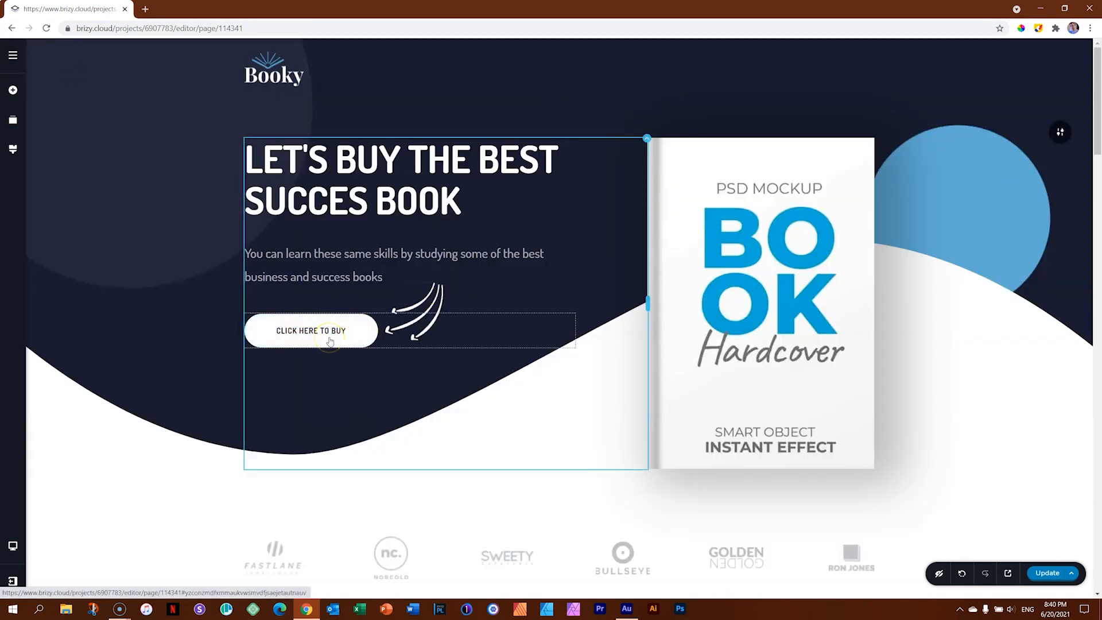
{"action": "left_click_drag", "start_coordinate": [1097, 114], "coordinate": [1098, 545]}
{"action": "left_click", "coordinate": [827, 220]}
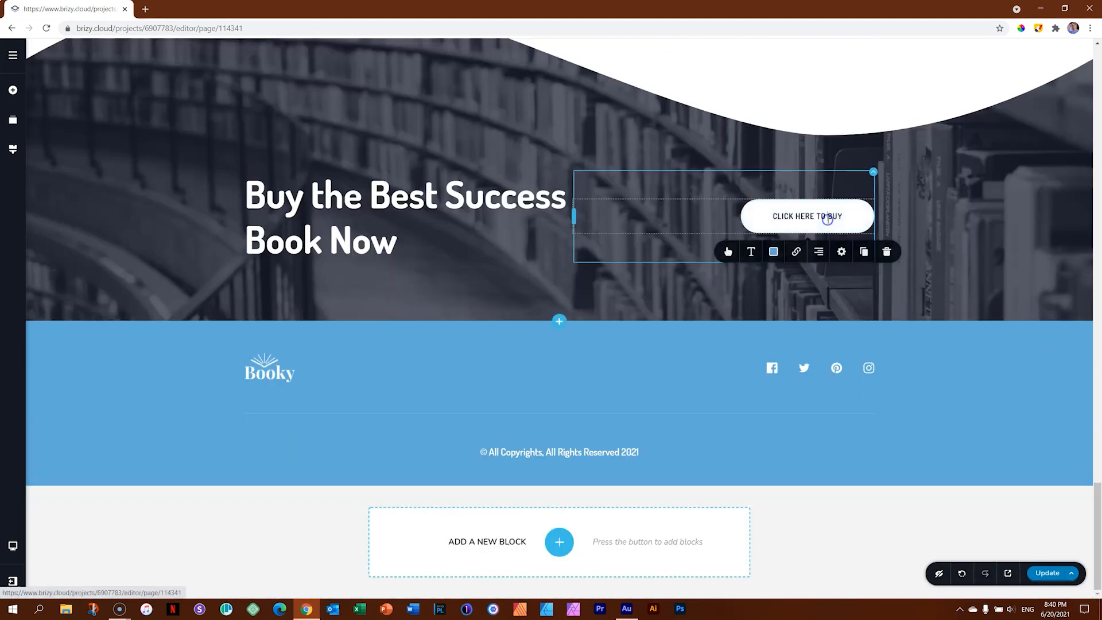
{"action": "left_click", "coordinate": [798, 253]}
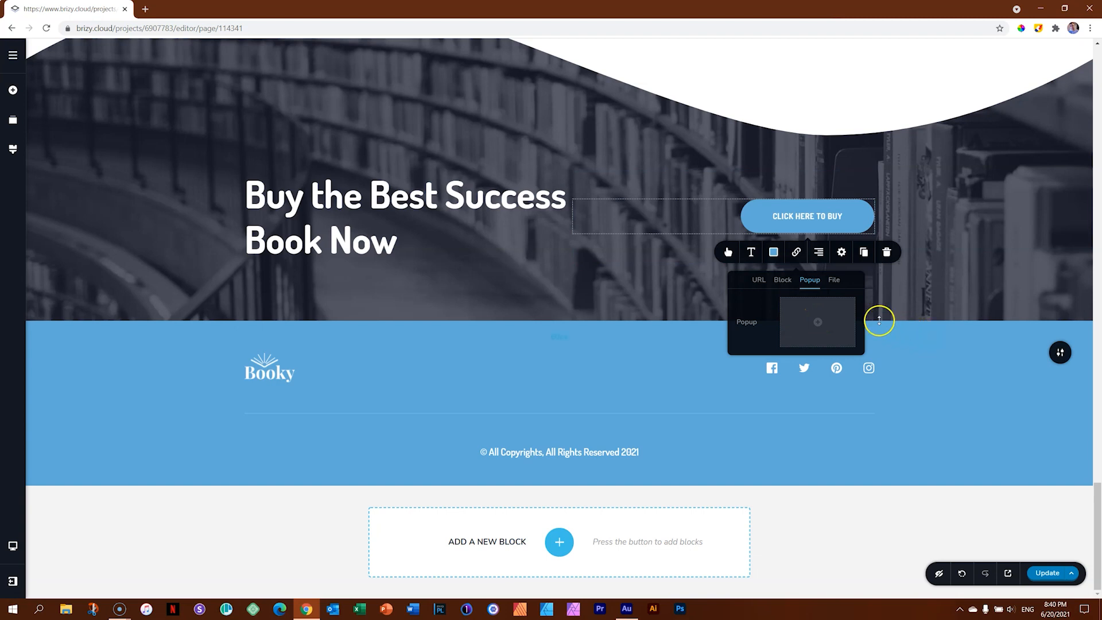
{"action": "left_click", "coordinate": [835, 334]}
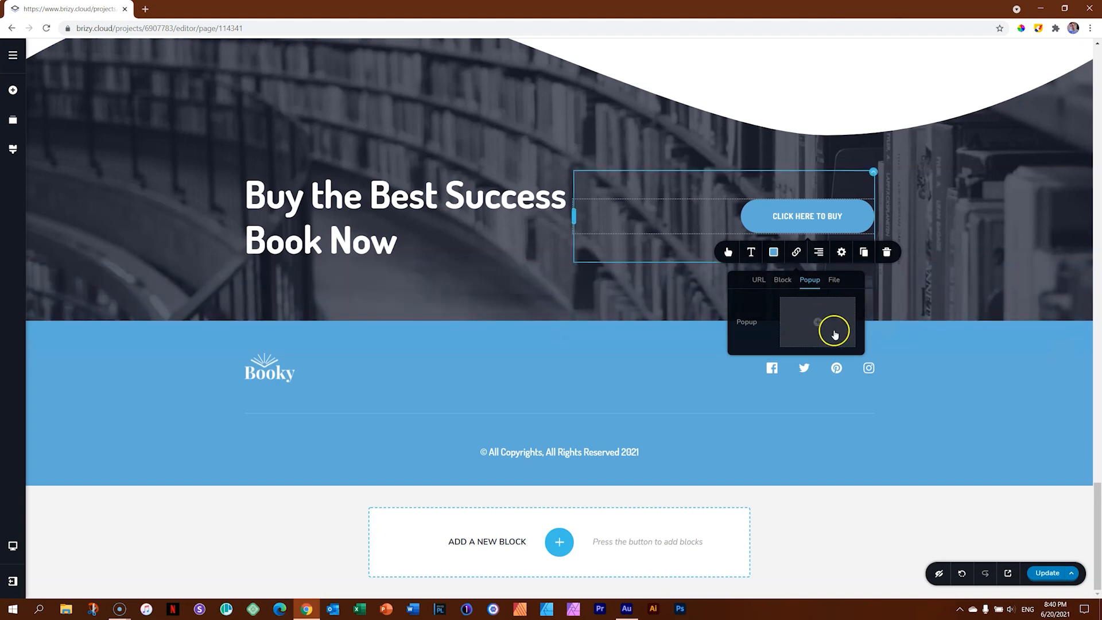
{"action": "left_click_drag", "start_coordinate": [1096, 505], "coordinate": [1097, 52]}
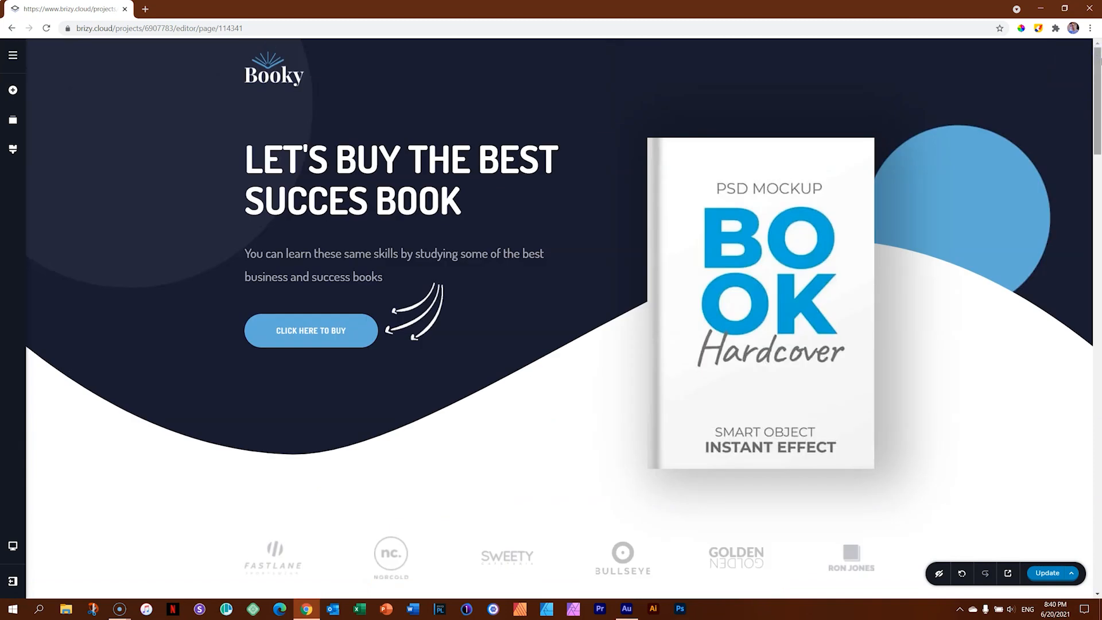
Reopen the popup linked to the hero section's Click Here to Buy button and save the popup for reuse.
{"action": "left_click", "coordinate": [324, 331]}
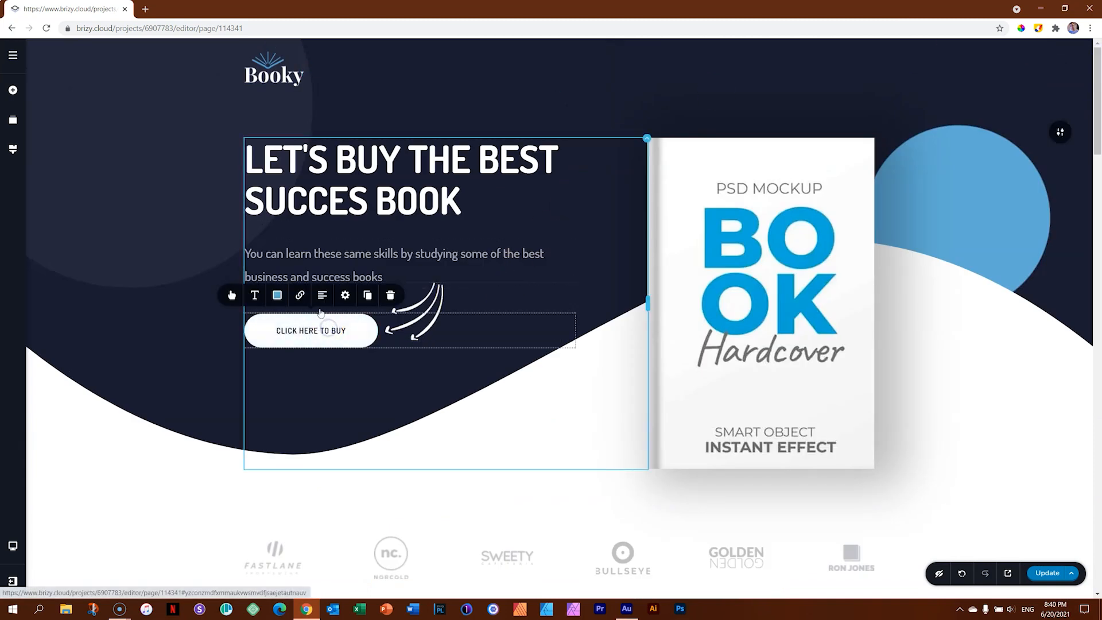
{"action": "left_click", "coordinate": [299, 294]}
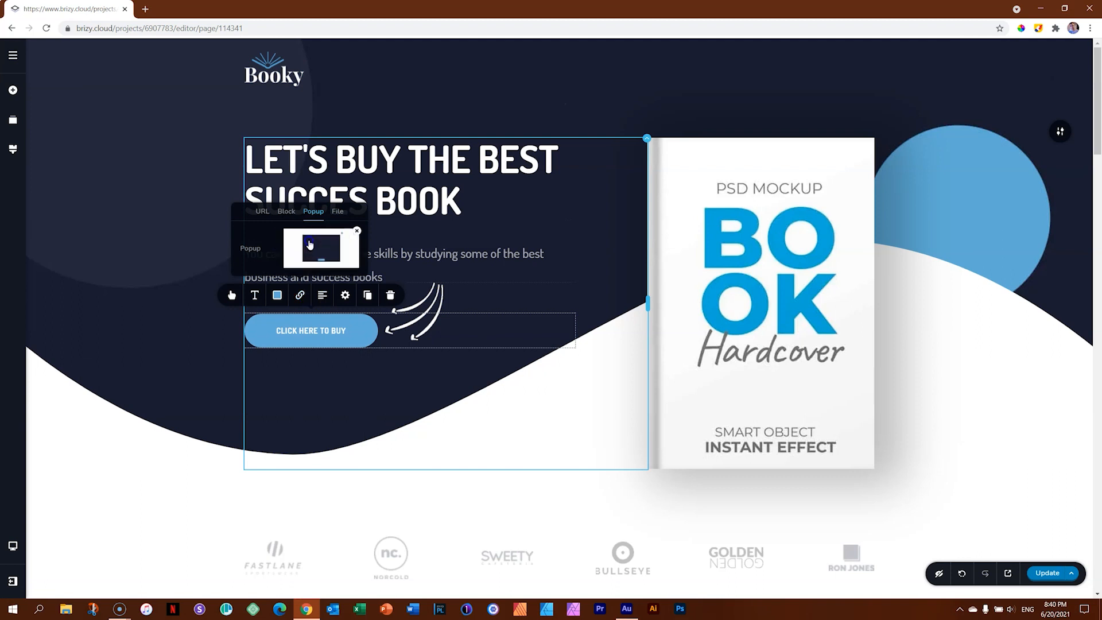
{"action": "left_click", "coordinate": [309, 246]}
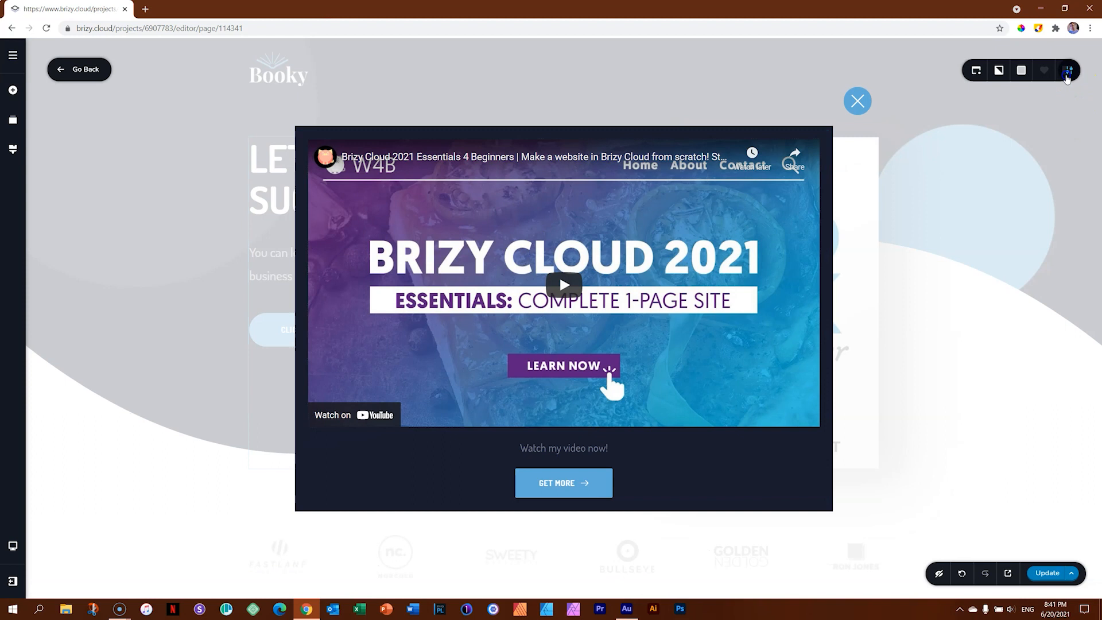
{"action": "mouse_move", "coordinate": [1066, 75]}
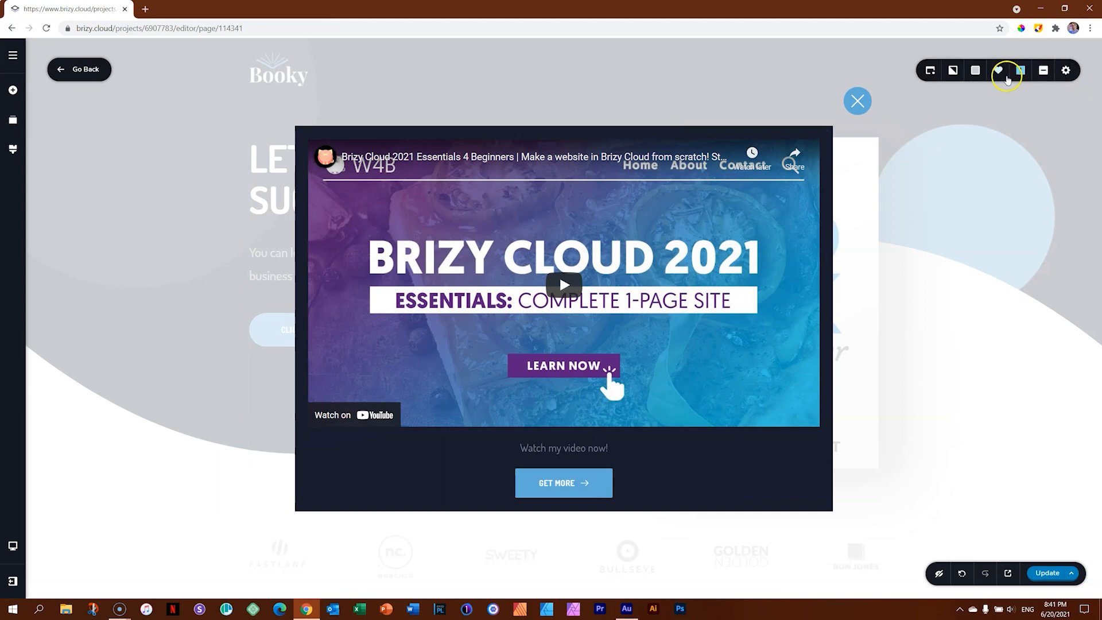
{"action": "left_click", "coordinate": [1000, 73]}
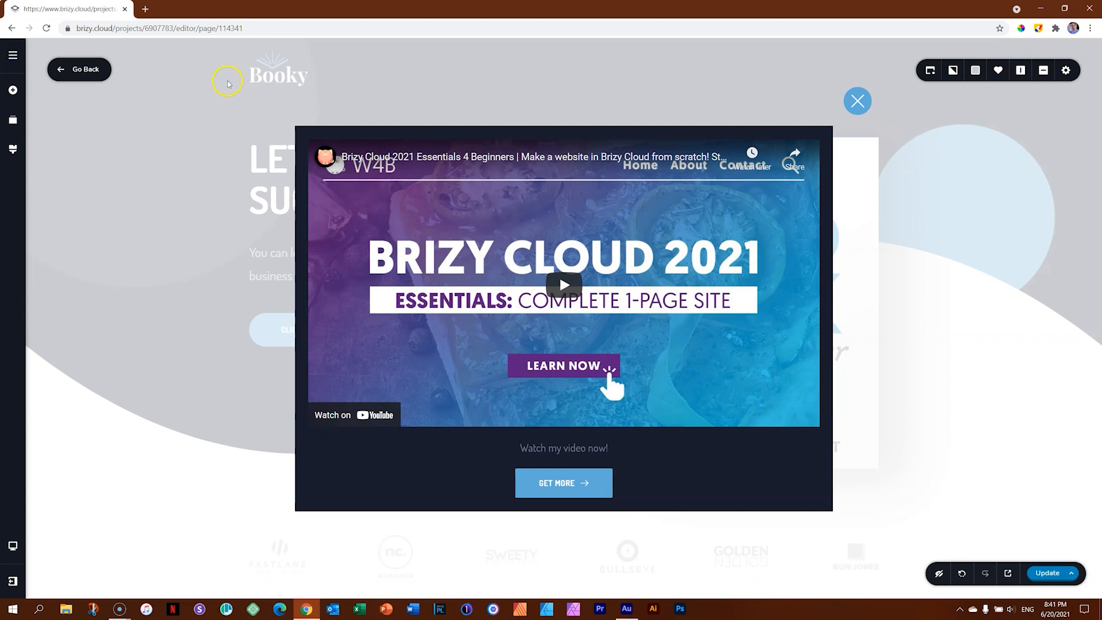
Browse the saved popups available to the Click Here to Buy button beside "Buy the Best Success Book Now" and close the library.
{"action": "left_click", "coordinate": [85, 68]}
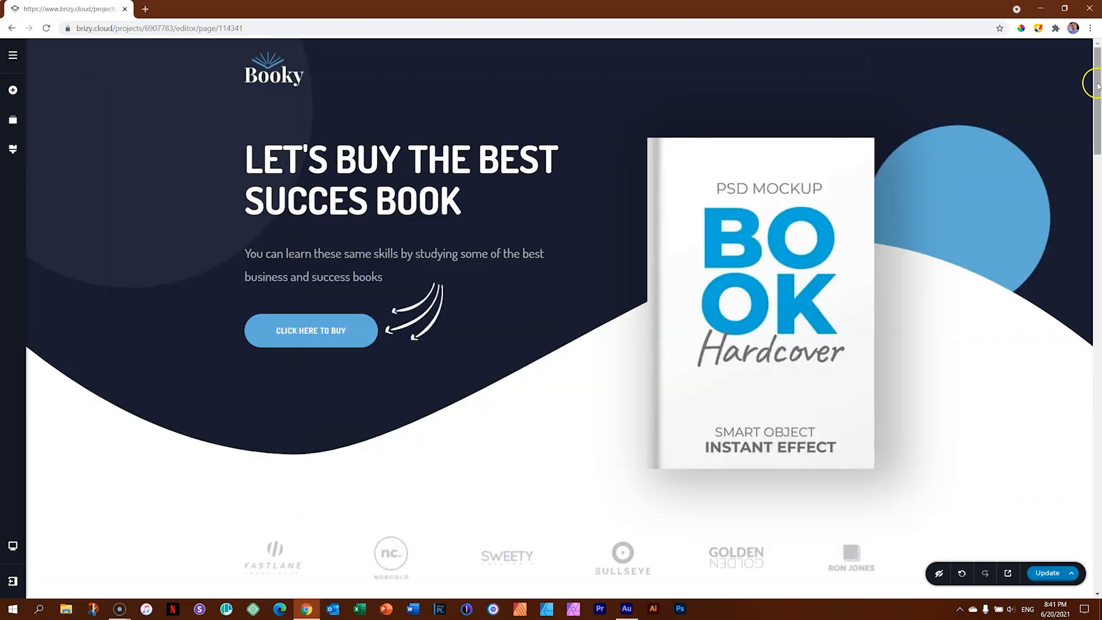
{"action": "scroll", "coordinate": [1005, 201], "scroll_direction": "down", "scroll_amount": 20}
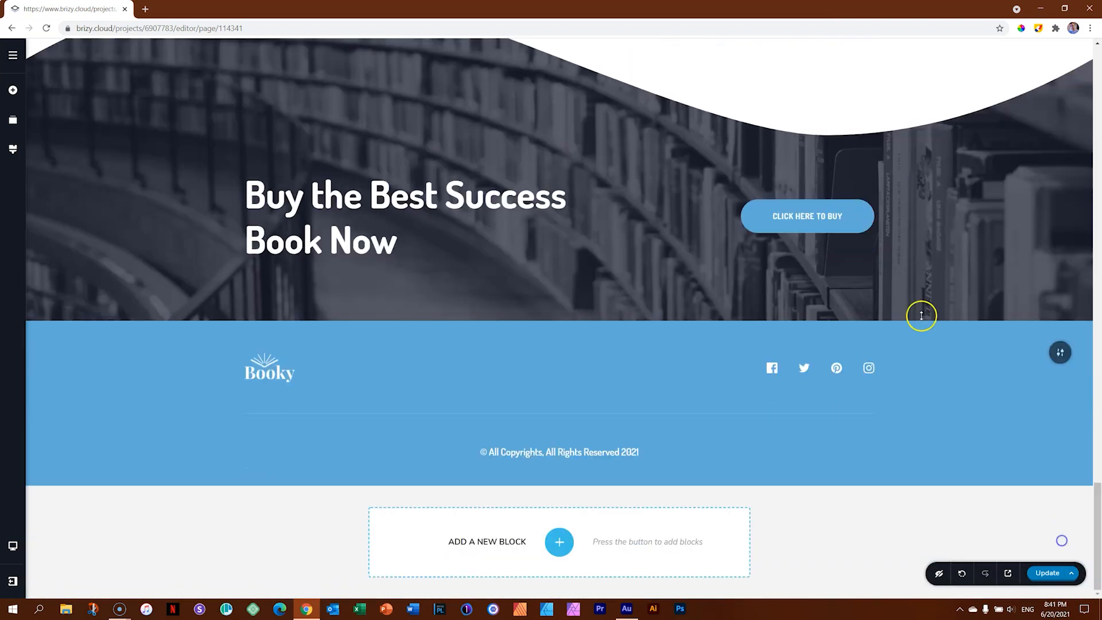
{"action": "left_click", "coordinate": [814, 216]}
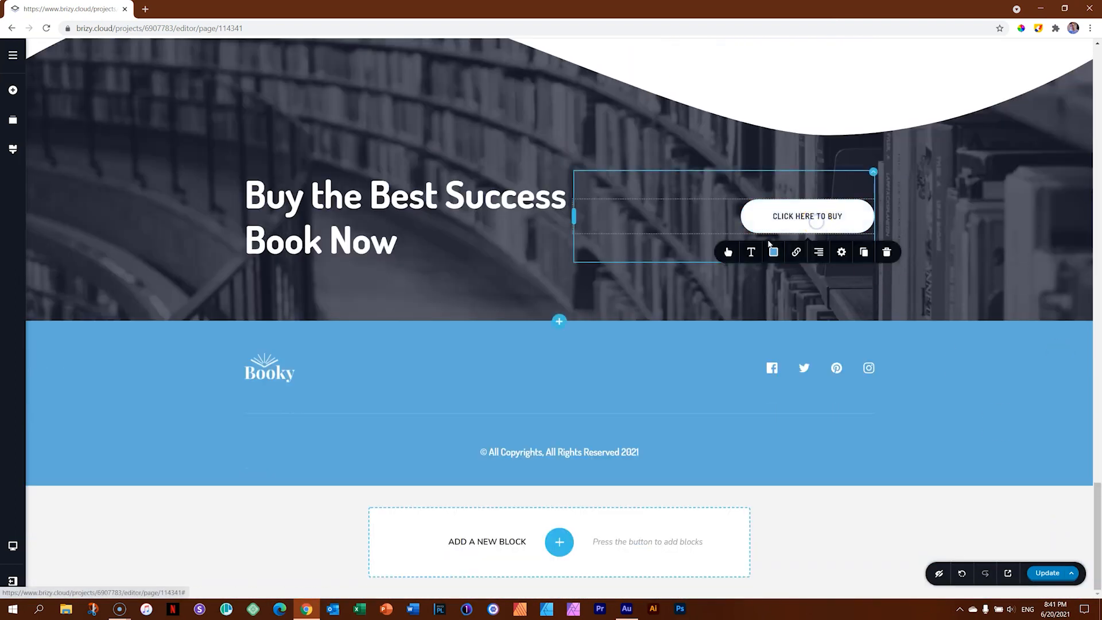
{"action": "left_click", "coordinate": [795, 253]}
{"action": "left_click", "coordinate": [817, 341]}
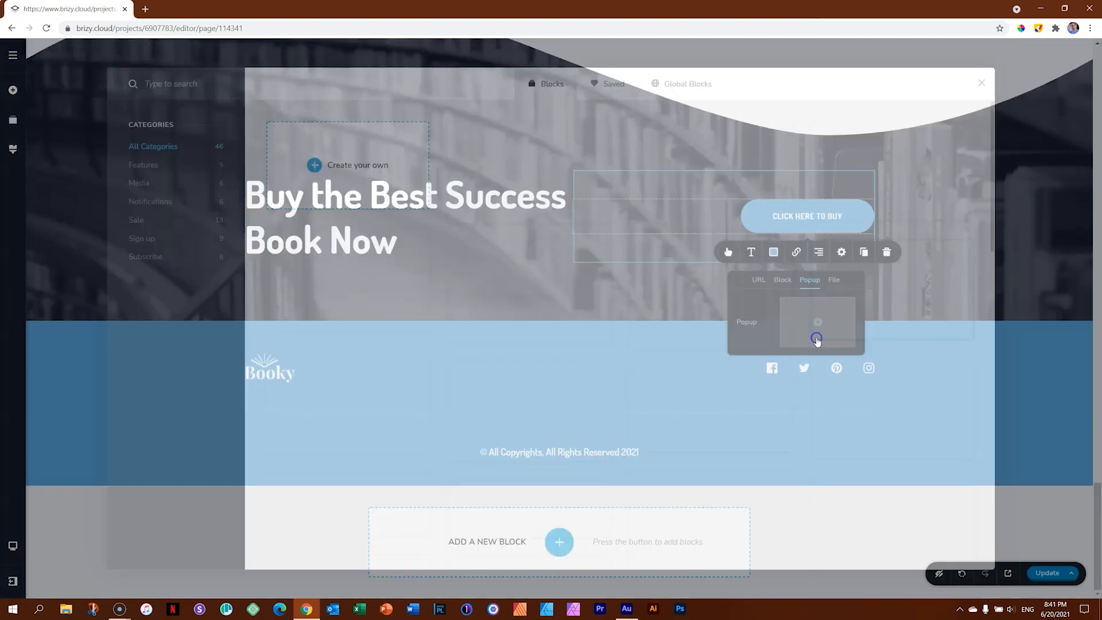
{"action": "left_click", "coordinate": [618, 91]}
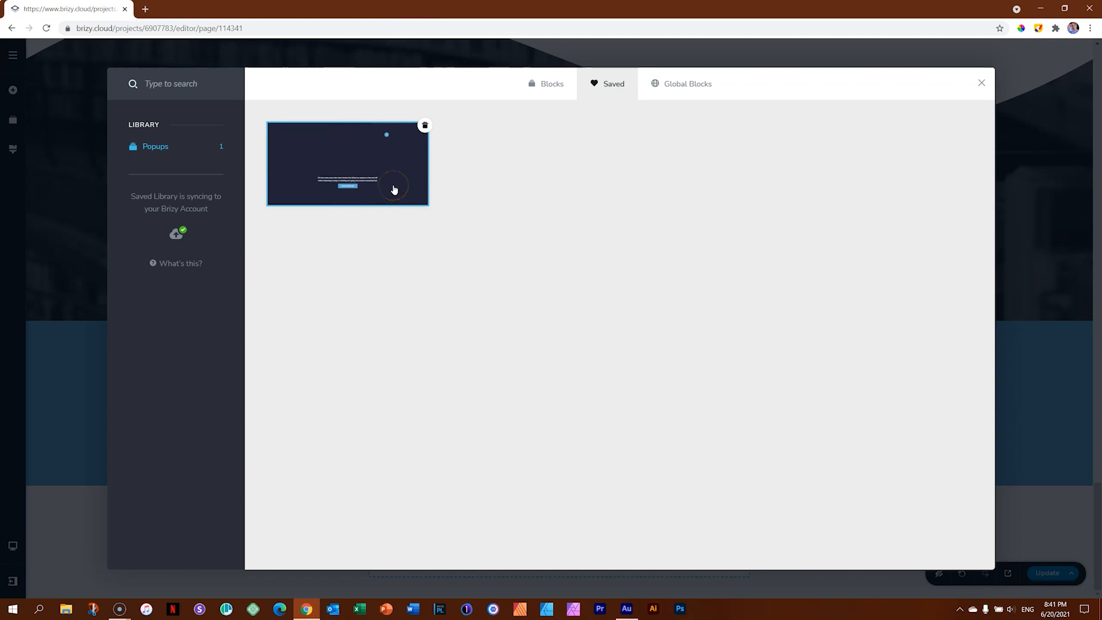
{"action": "left_click", "coordinate": [363, 161]}
{"action": "left_click", "coordinate": [981, 83]}
Open the popup linked to the hero section's Click Here to Buy button, make it global and update the page.
{"action": "left_click_drag", "start_coordinate": [1099, 502], "coordinate": [1099, 59]}
{"action": "left_click", "coordinate": [308, 330]}
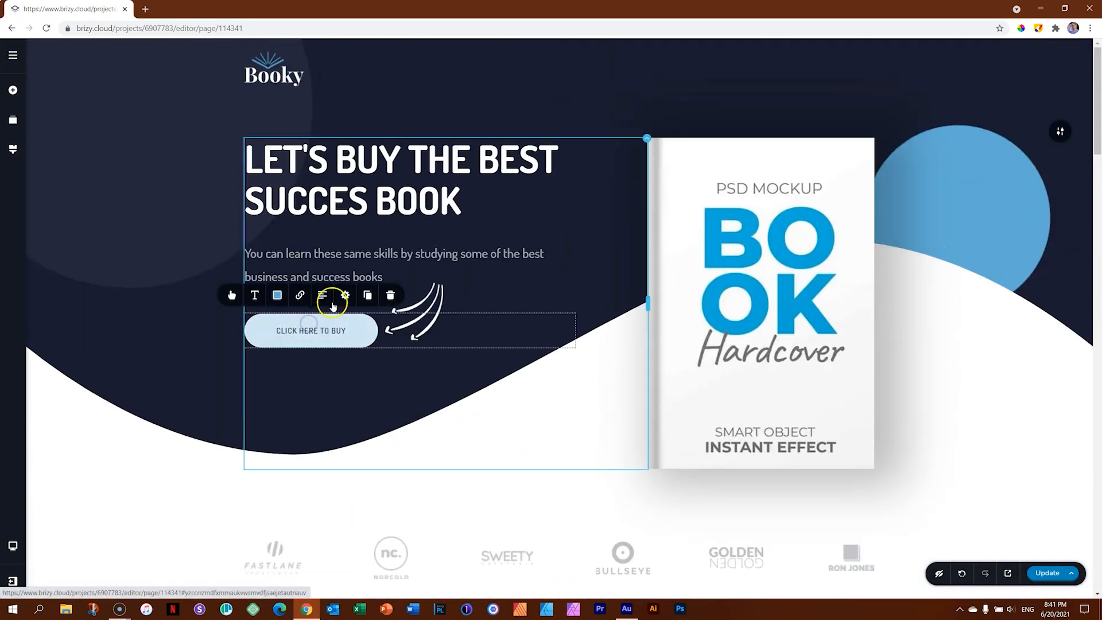
{"action": "left_click", "coordinate": [301, 294]}
{"action": "left_click", "coordinate": [310, 247]}
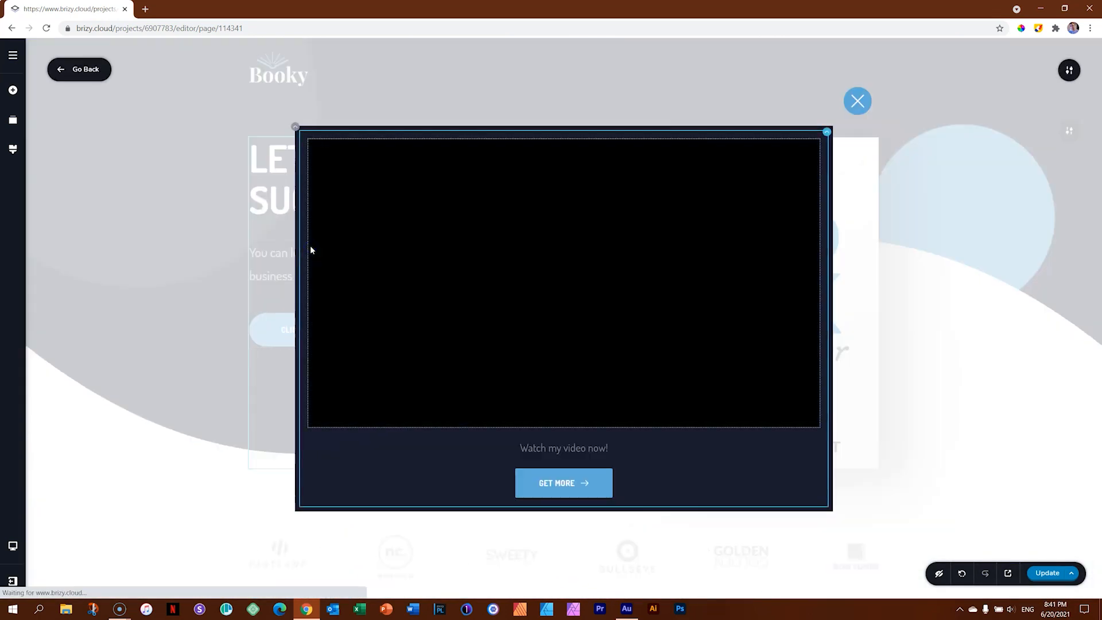
{"action": "left_click", "coordinate": [1069, 70]}
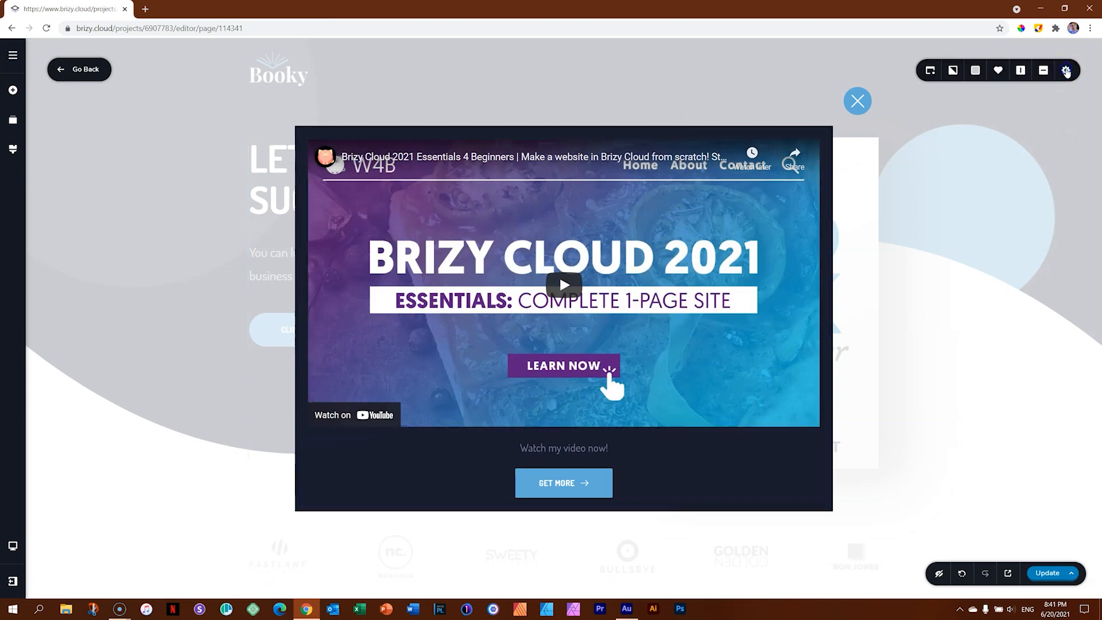
{"action": "left_click", "coordinate": [930, 70]}
{"action": "left_click", "coordinate": [894, 115]}
{"action": "left_click", "coordinate": [976, 149]}
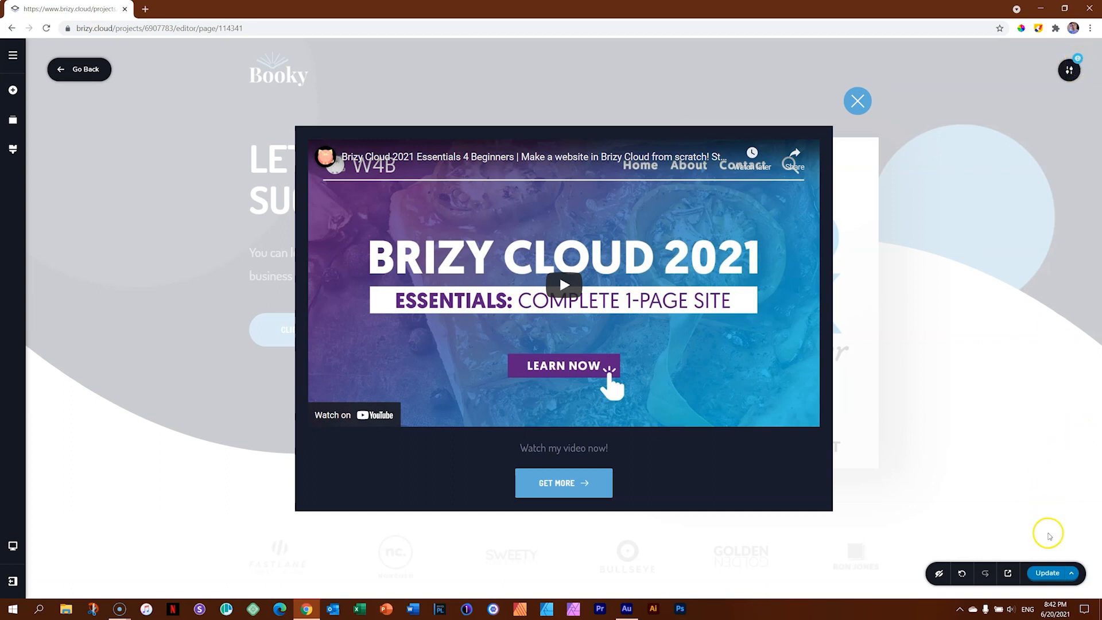
{"action": "left_click", "coordinate": [1048, 574]}
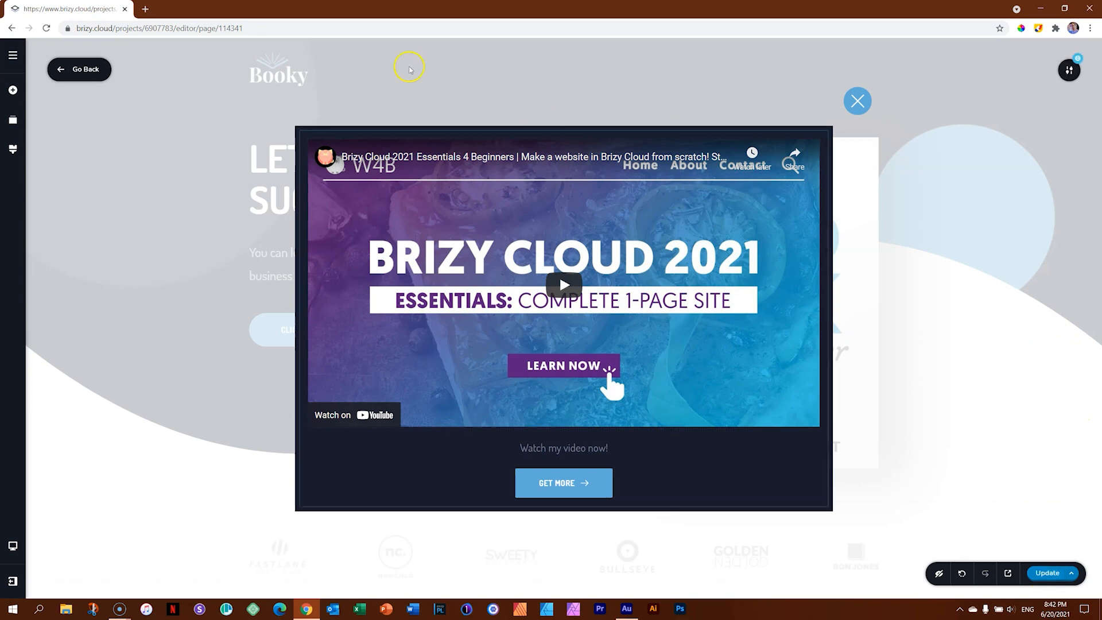
Link the global popup to the Click Here to Buy button beside "Buy the Best Success Book Now".
{"action": "left_click", "coordinate": [84, 73]}
{"action": "left_click_drag", "start_coordinate": [1097, 103], "coordinate": [1098, 560]}
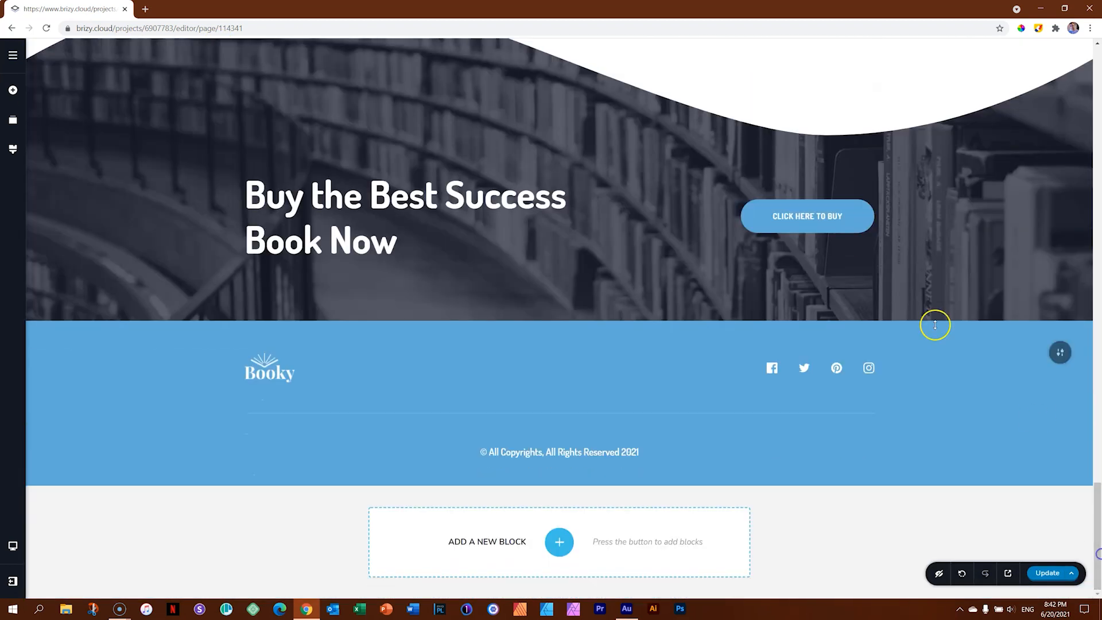
{"action": "left_click", "coordinate": [811, 224]}
{"action": "left_click", "coordinate": [798, 252]}
{"action": "left_click", "coordinate": [804, 282]}
{"action": "left_click", "coordinate": [803, 323]}
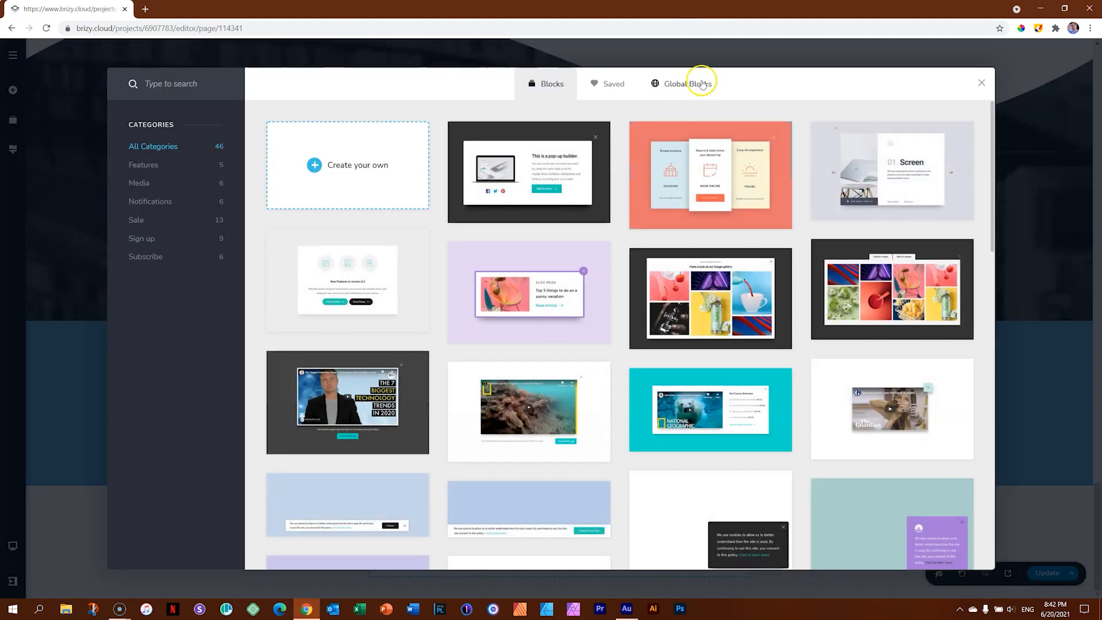
{"action": "left_click", "coordinate": [701, 85]}
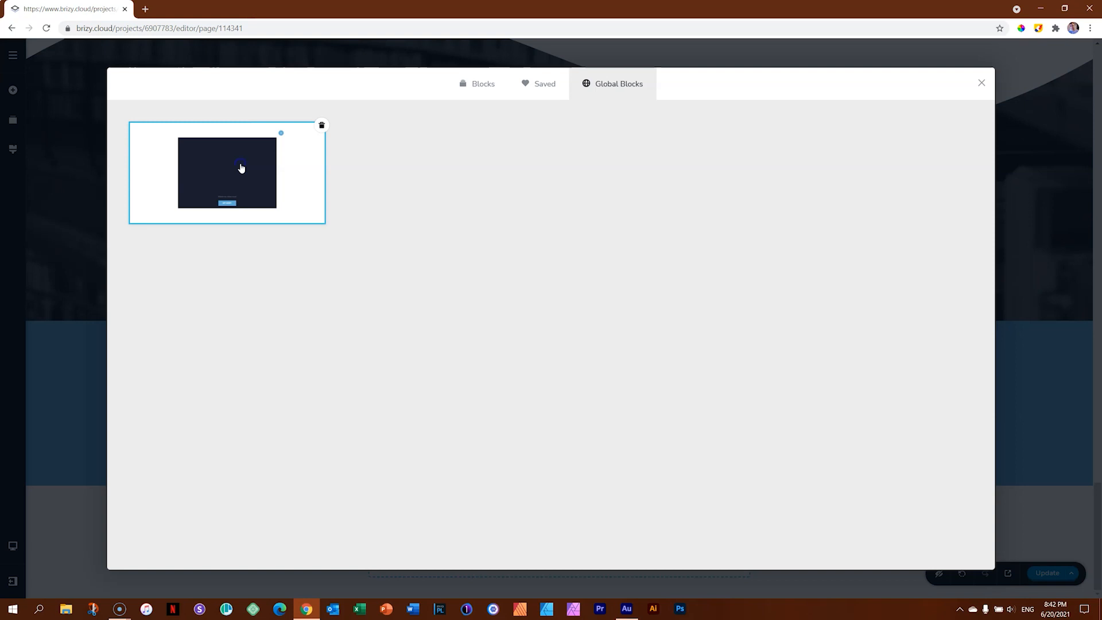
{"action": "left_click", "coordinate": [241, 168]}
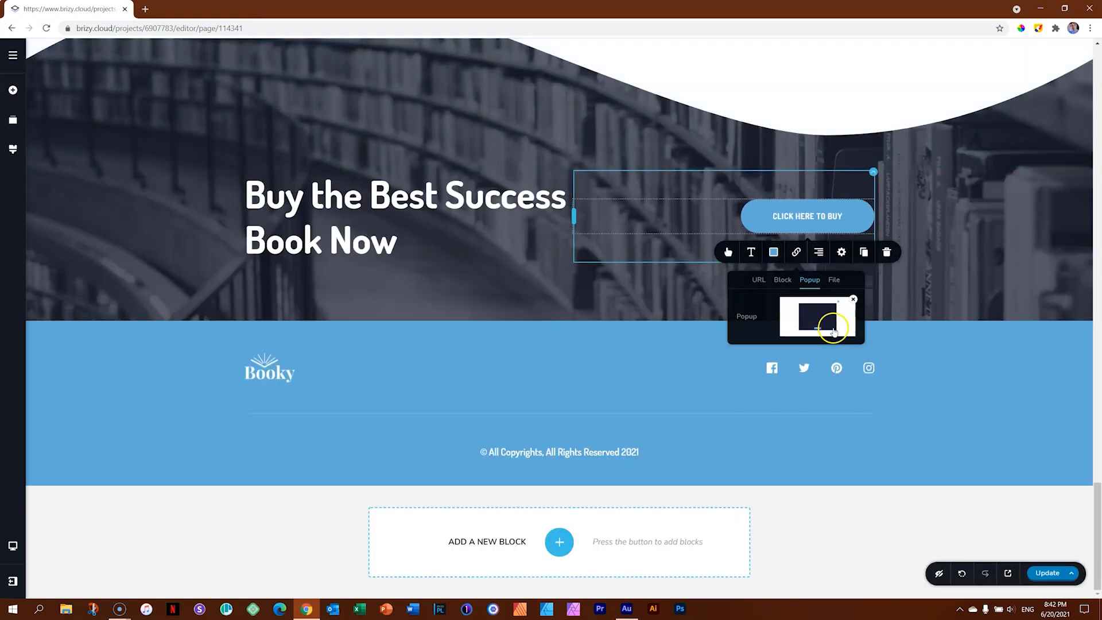
Change the linked popup's overlay to the light blue palette colour #60AADE, update it and return to the page.
{"action": "left_click", "coordinate": [831, 330]}
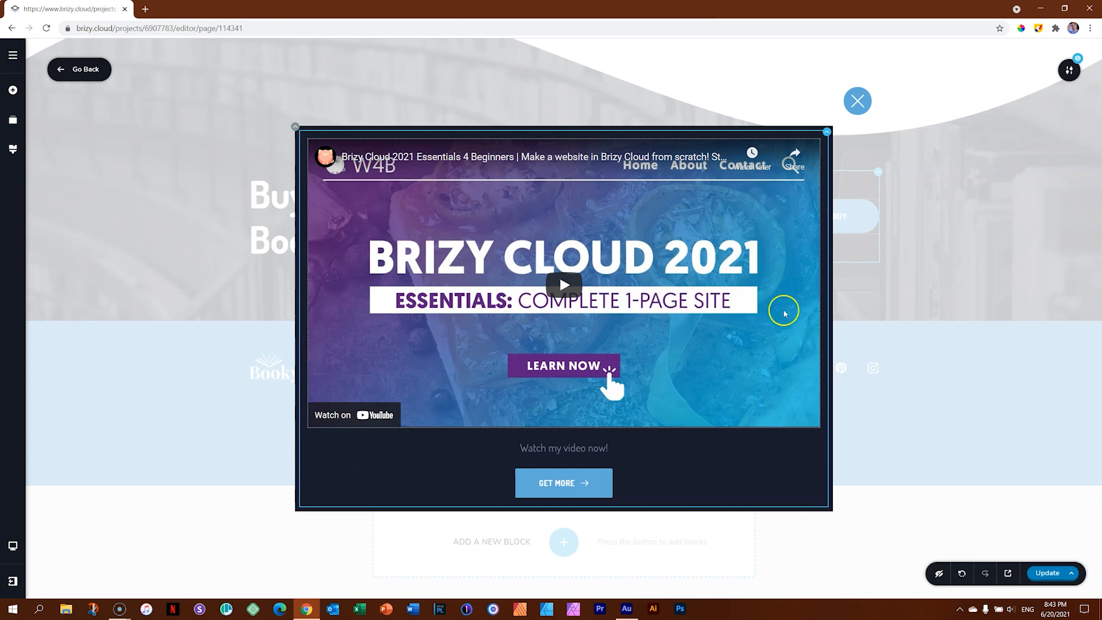
{"action": "left_click", "coordinate": [1068, 73]}
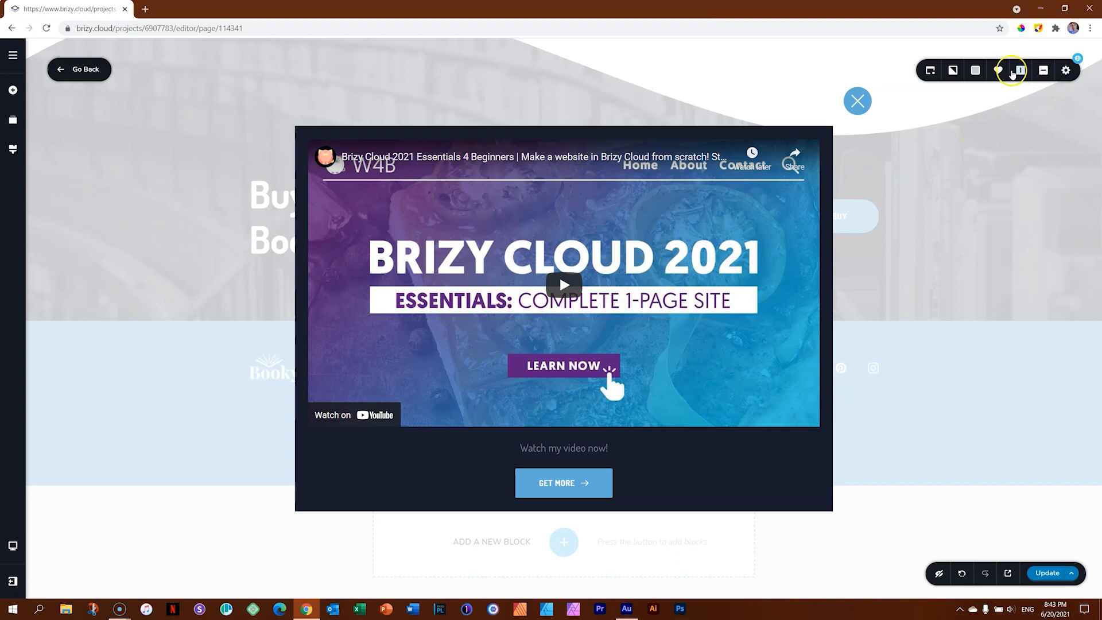
{"action": "left_click", "coordinate": [975, 70]}
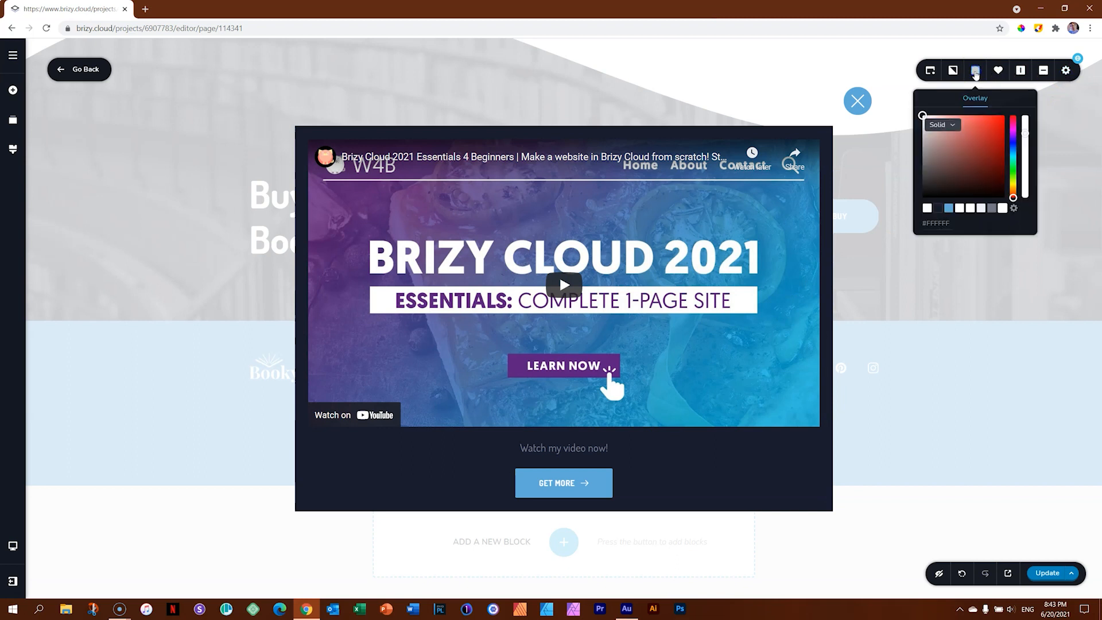
{"action": "left_click", "coordinate": [949, 208]}
{"action": "left_click", "coordinate": [977, 380]}
{"action": "left_click", "coordinate": [1044, 573]}
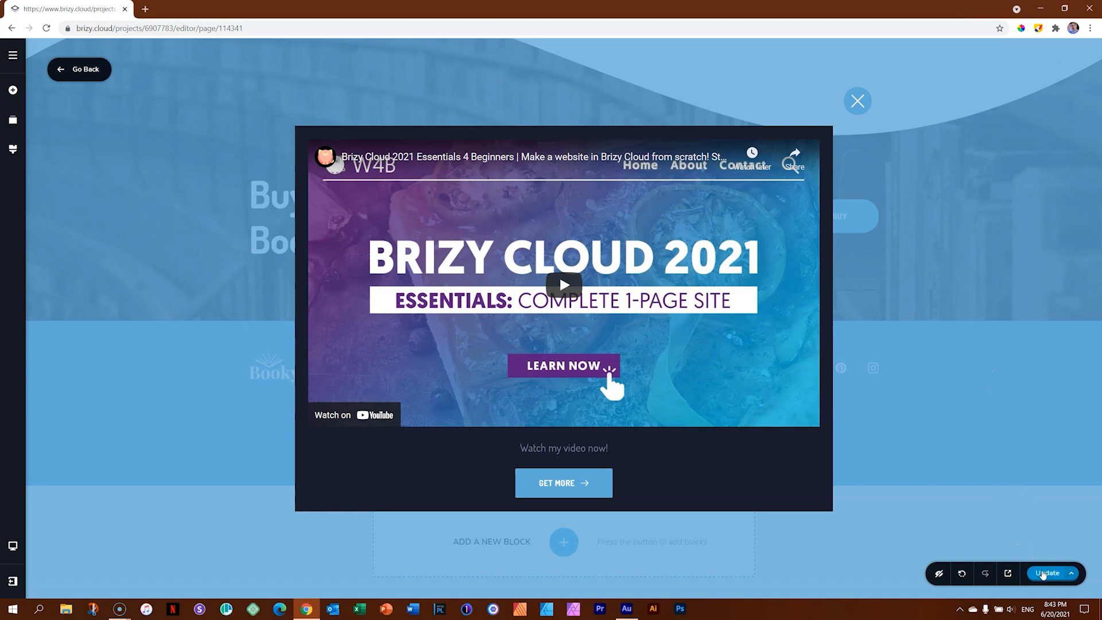
{"action": "left_click", "coordinate": [86, 68]}
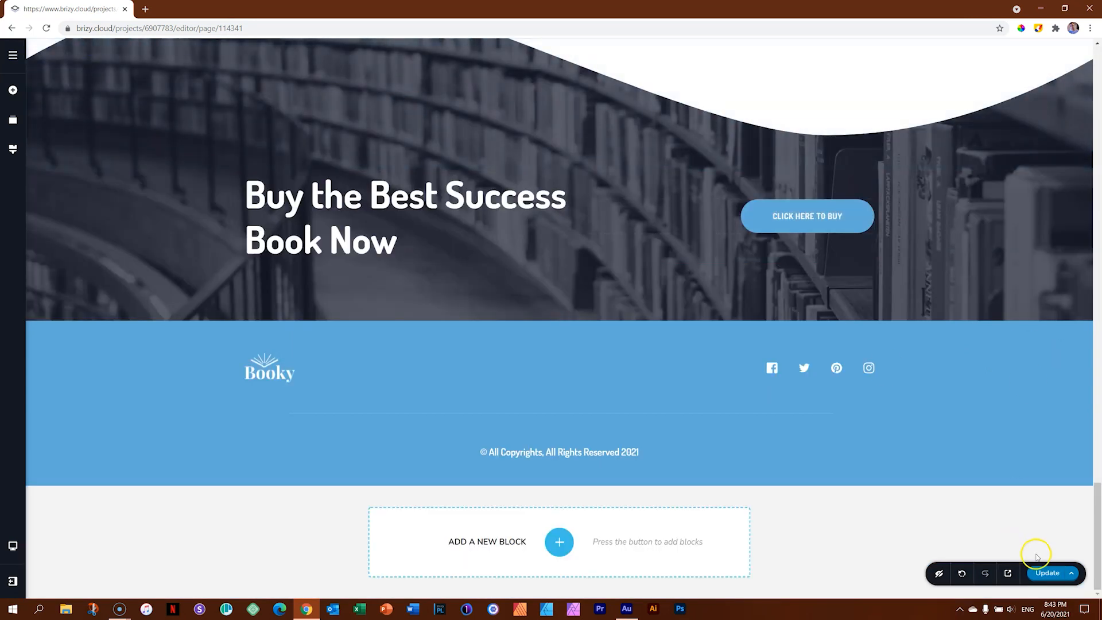
{"action": "left_click", "coordinate": [1045, 574]}
Preview the live page and check the popup opened by the hero section's Click Here to Buy button.
{"action": "left_click", "coordinate": [1009, 574]}
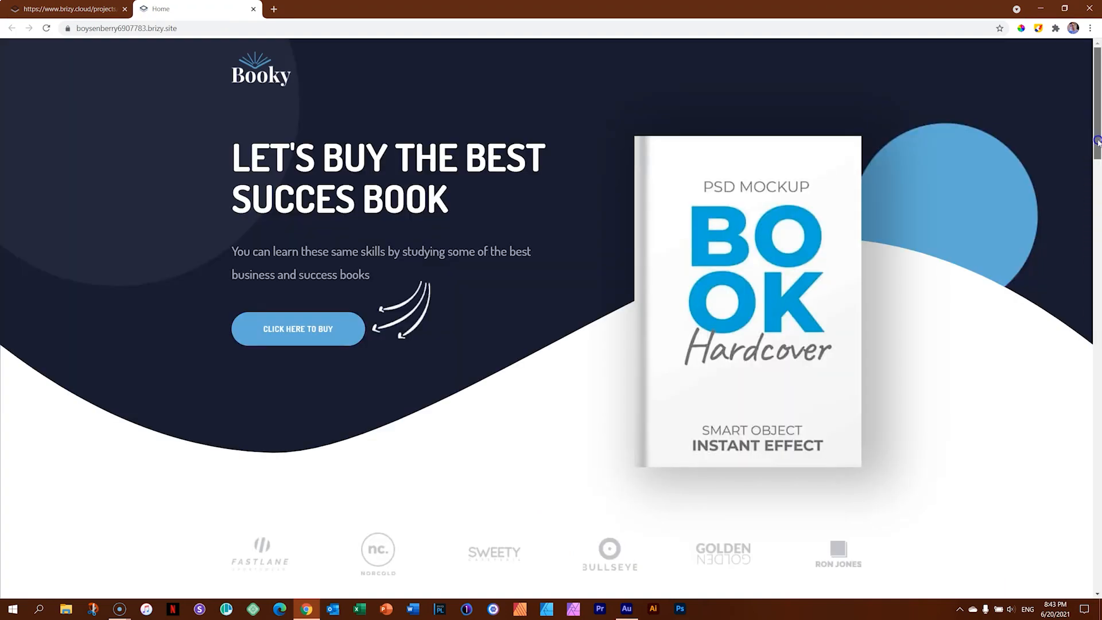
{"action": "left_click_drag", "start_coordinate": [1098, 141], "coordinate": [1098, 581]}
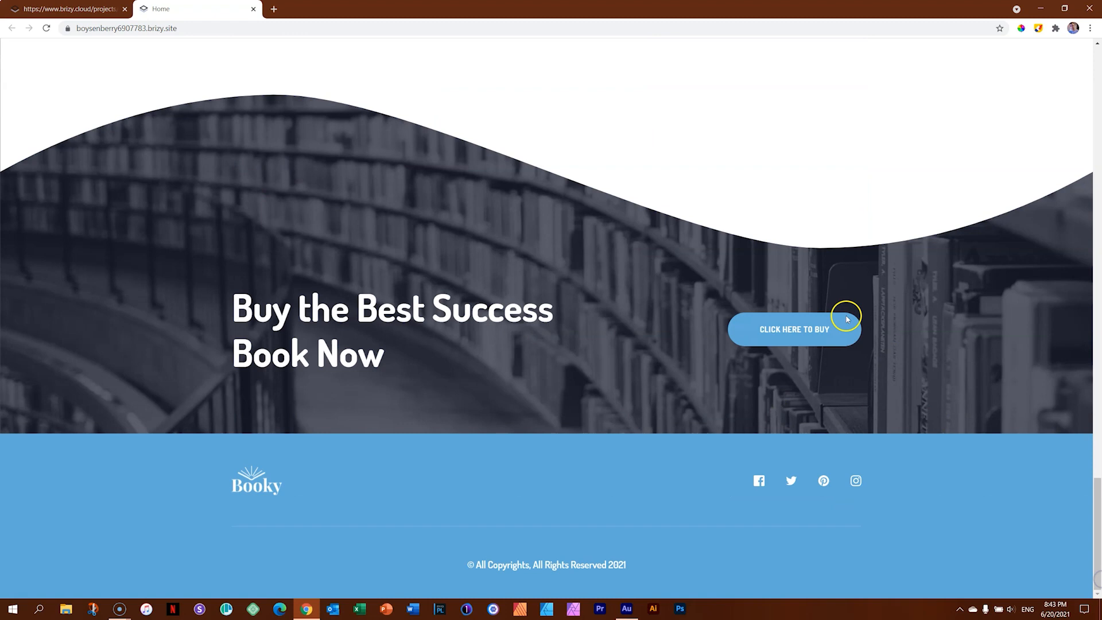
{"action": "left_click_drag", "start_coordinate": [1095, 505], "coordinate": [1096, 74]}
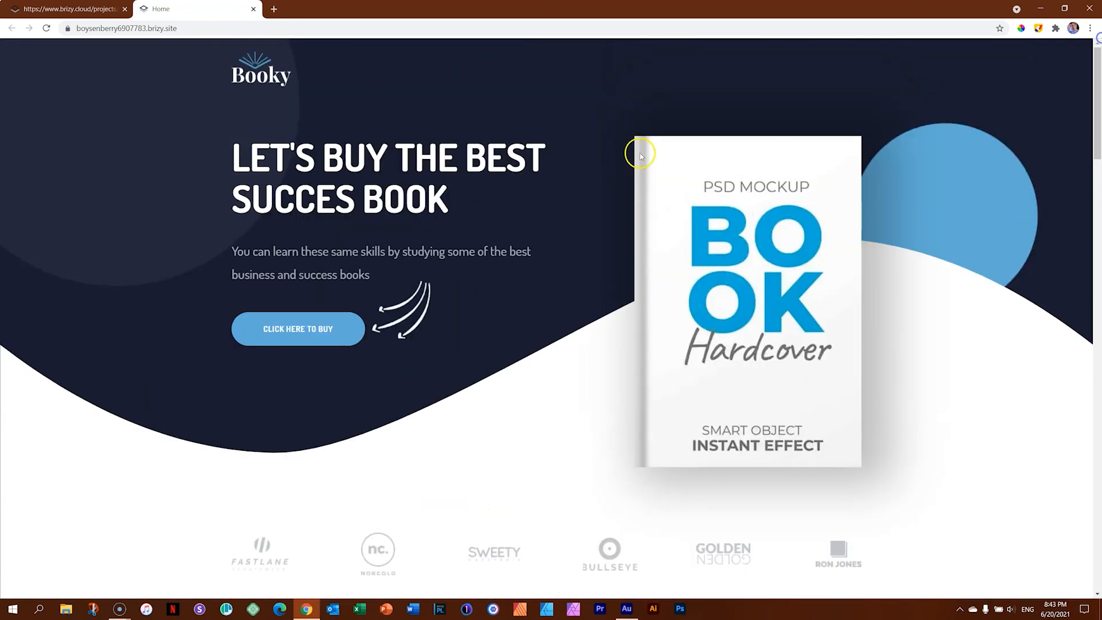
{"action": "left_click", "coordinate": [290, 328]}
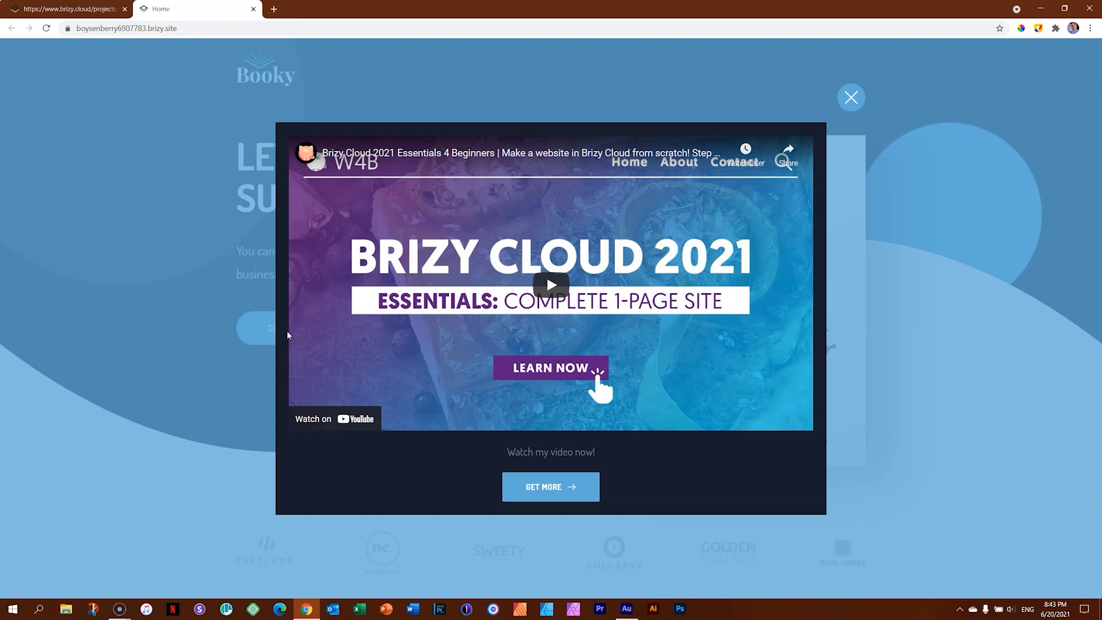
{"action": "left_click", "coordinate": [253, 9]}
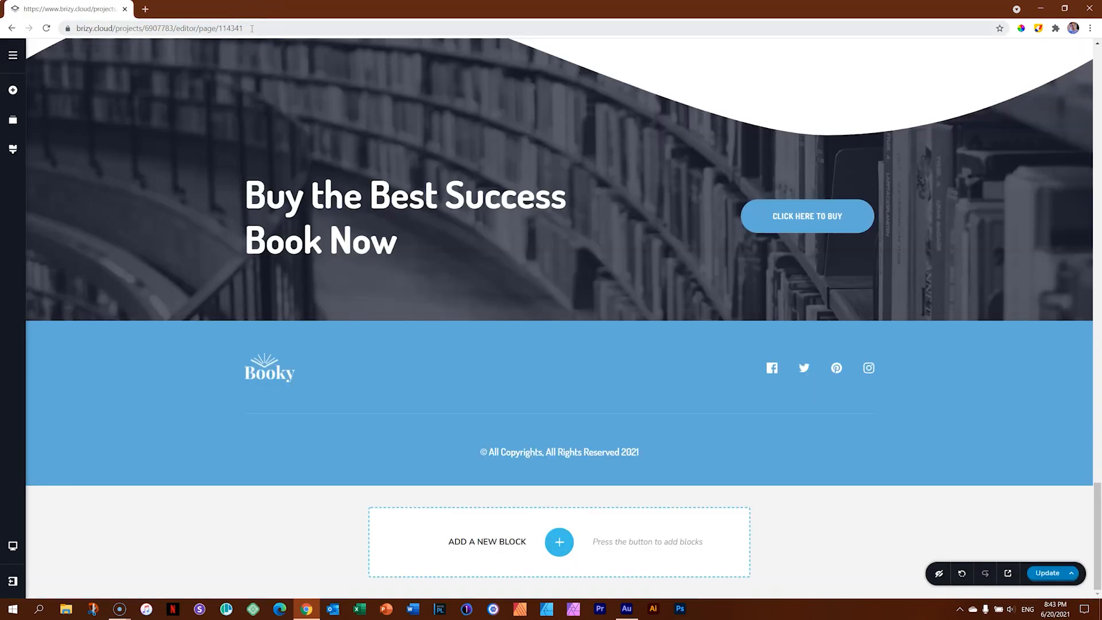
Reopen the popup of the button beside "Buy the Best Success Book Now" and set its width to 30%.
{"action": "left_click", "coordinate": [802, 213]}
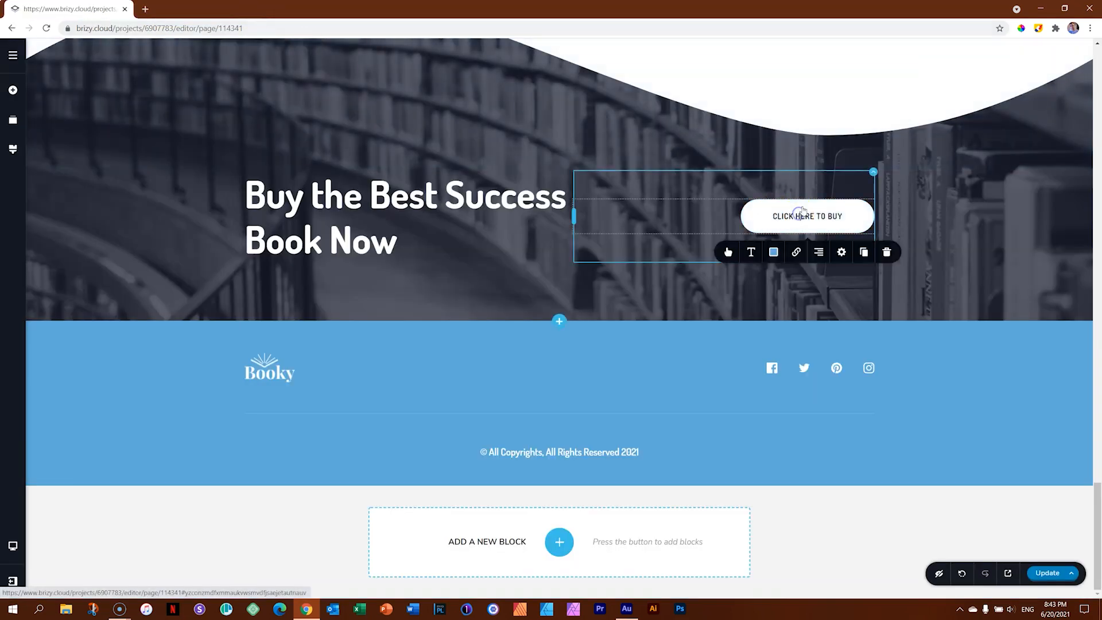
{"action": "left_click", "coordinate": [797, 252]}
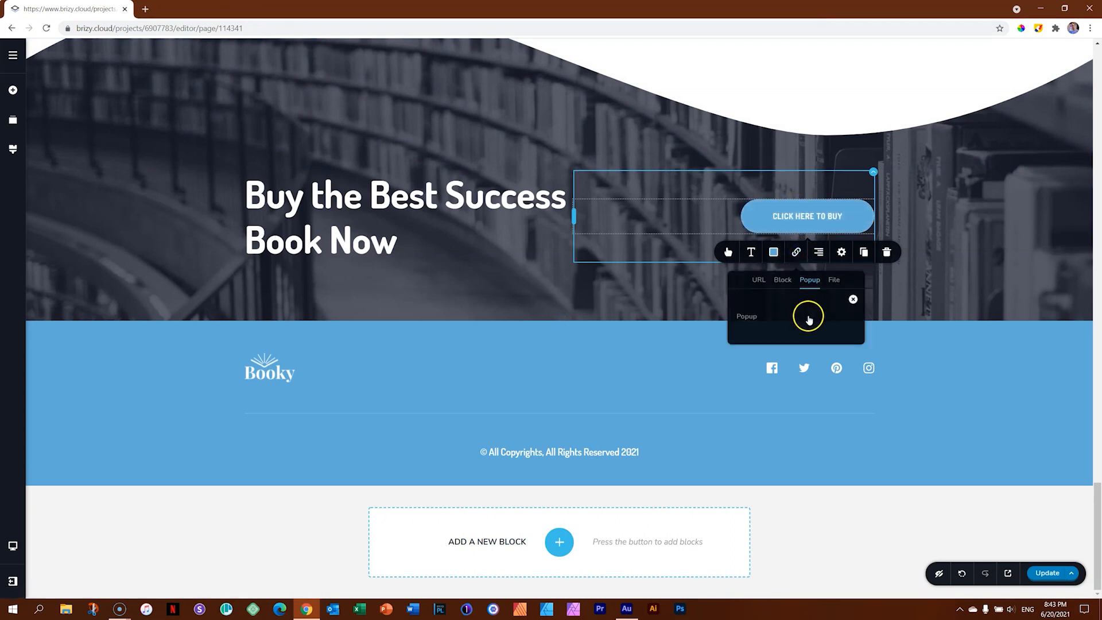
{"action": "left_click", "coordinate": [809, 320]}
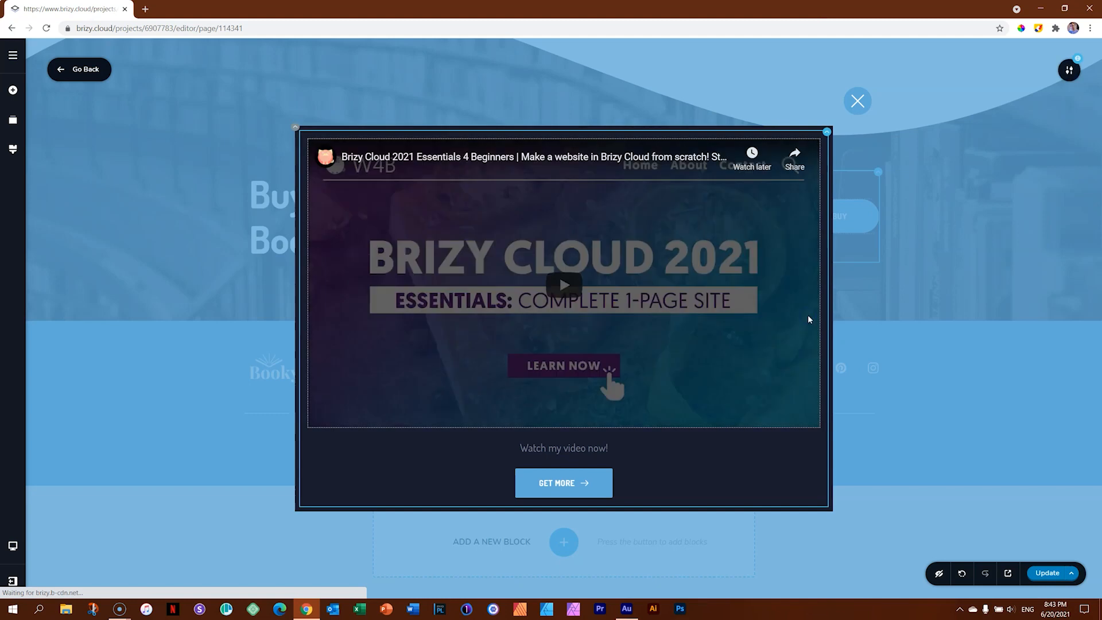
{"action": "left_click", "coordinate": [1069, 73]}
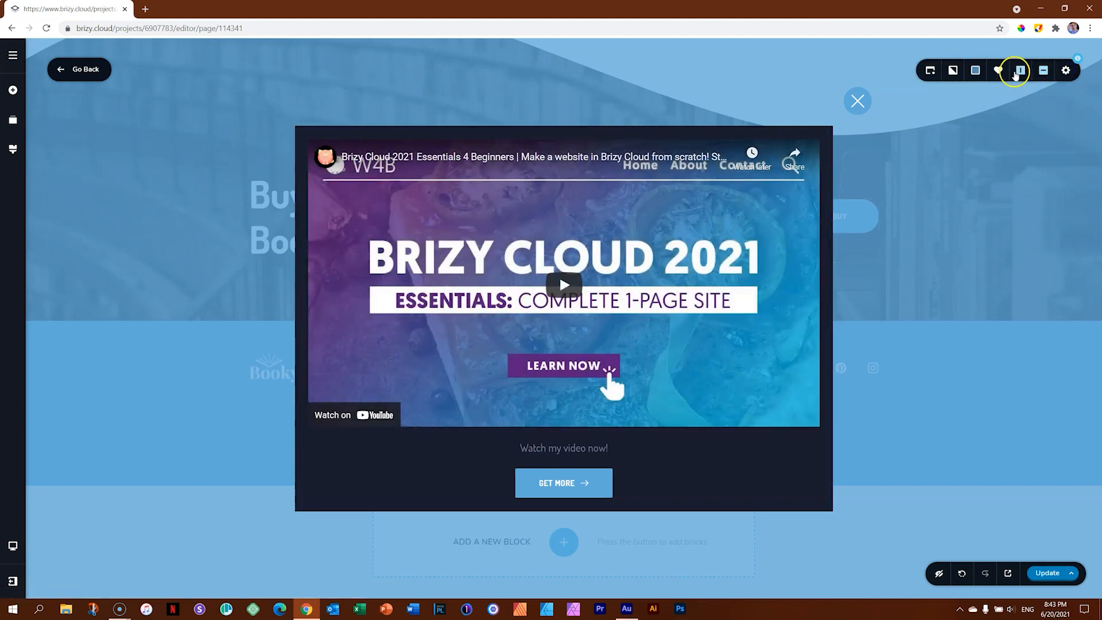
{"action": "left_click", "coordinate": [928, 72]}
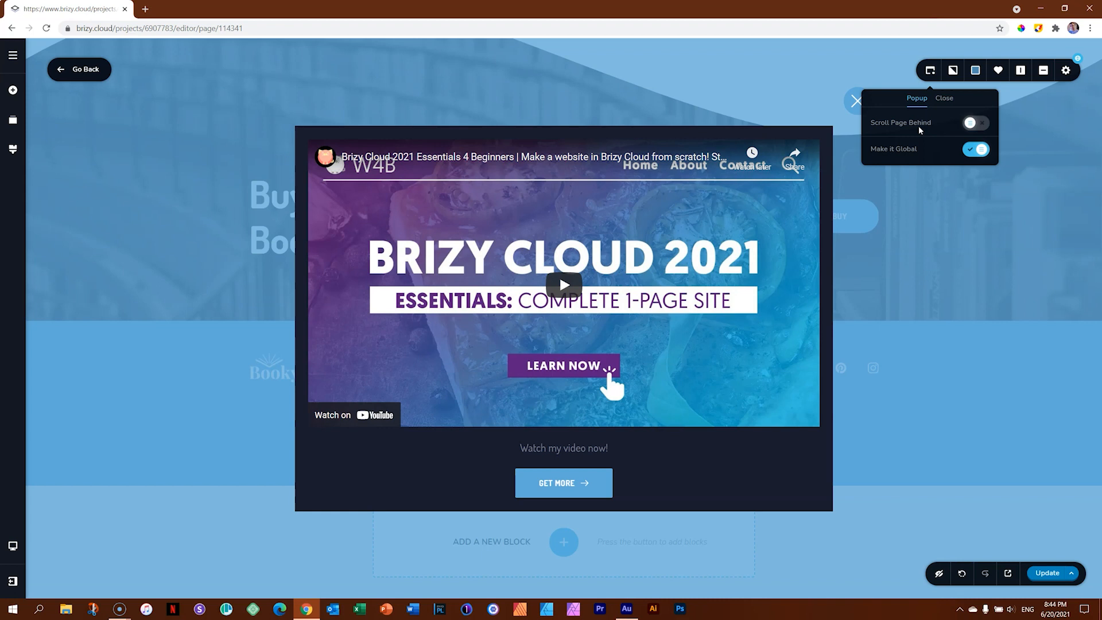
{"action": "left_click", "coordinate": [652, 127]}
{"action": "left_click", "coordinate": [1060, 77]}
{"action": "left_click_drag", "start_coordinate": [1023, 103], "coordinate": [1013, 106]}
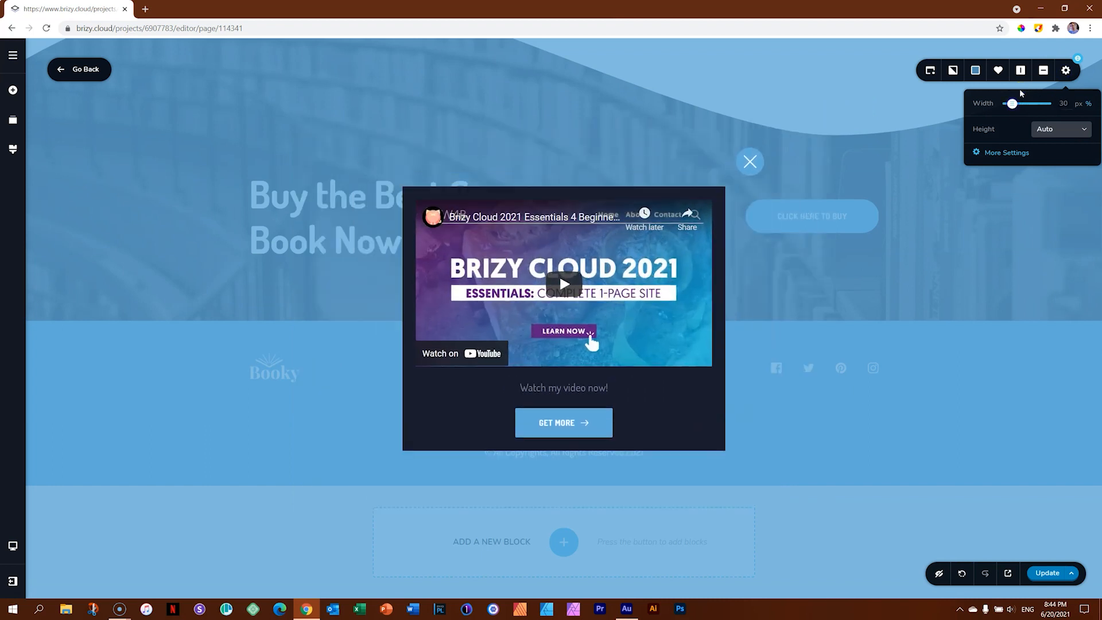
Align the popup to the bottom-left corner of the page and make its overlay fully transparent.
{"action": "left_click", "coordinate": [1021, 71]}
{"action": "left_click", "coordinate": [1043, 71]}
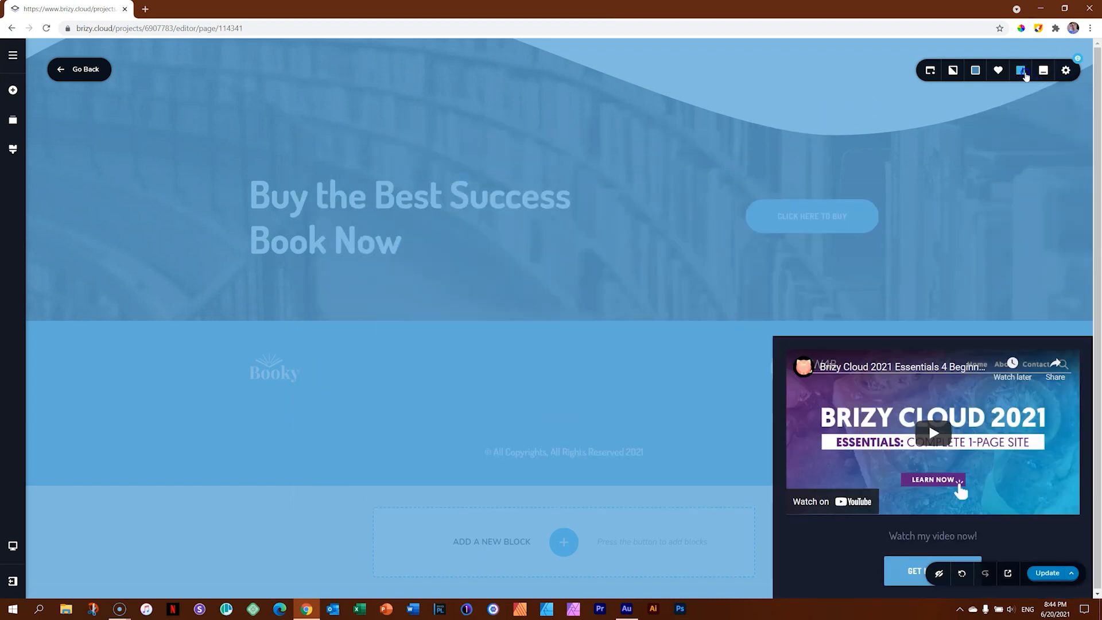
{"action": "left_click", "coordinate": [1025, 75]}
{"action": "left_click", "coordinate": [975, 70]}
{"action": "left_click_drag", "start_coordinate": [1020, 133], "coordinate": [1027, 240]}
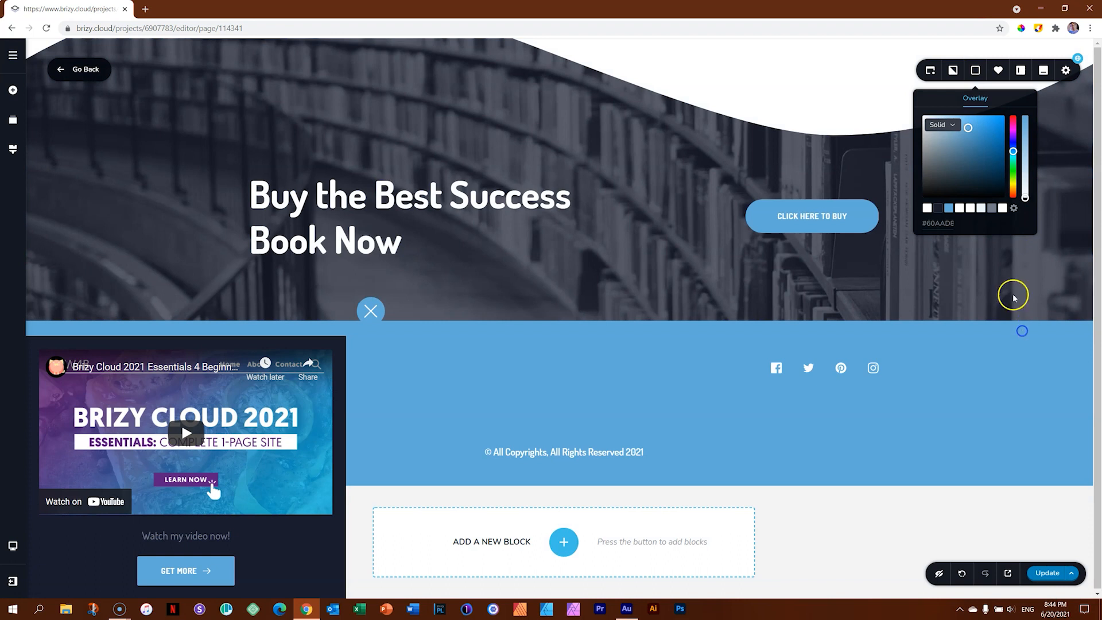
Enable Scroll Page Behind for the popup and update the page.
{"action": "left_click", "coordinate": [930, 70]}
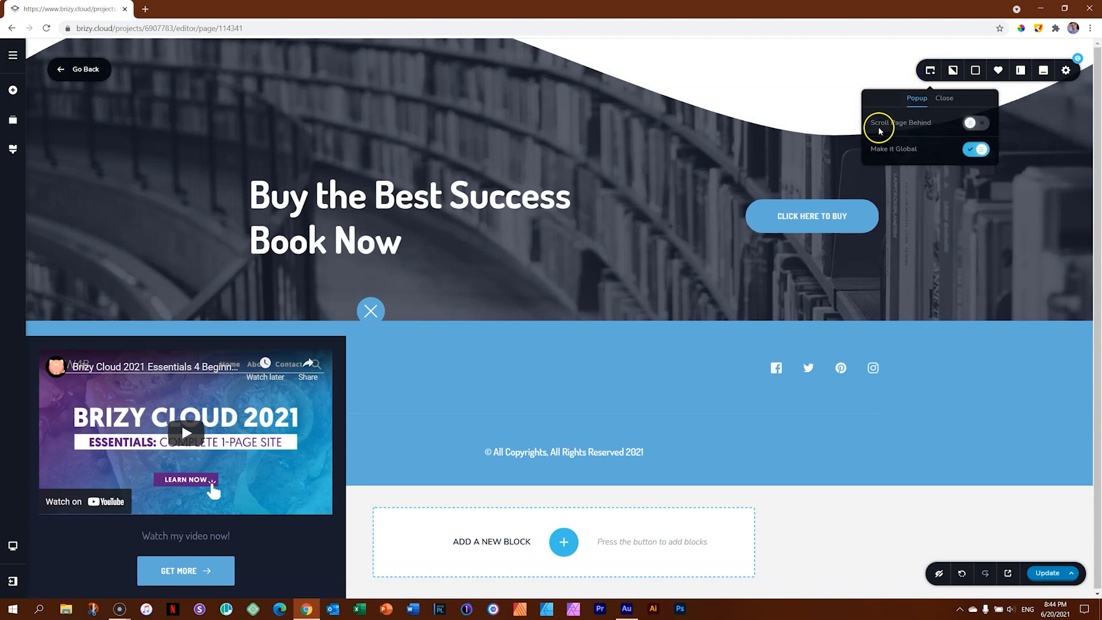
{"action": "left_click", "coordinate": [979, 124]}
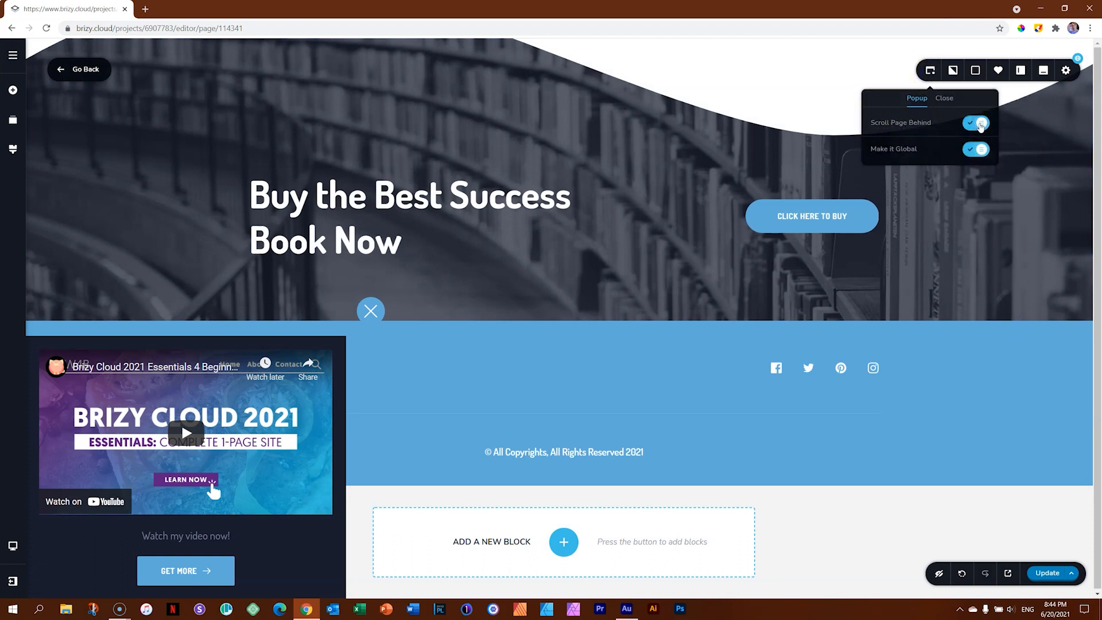
{"action": "left_click", "coordinate": [1035, 573]}
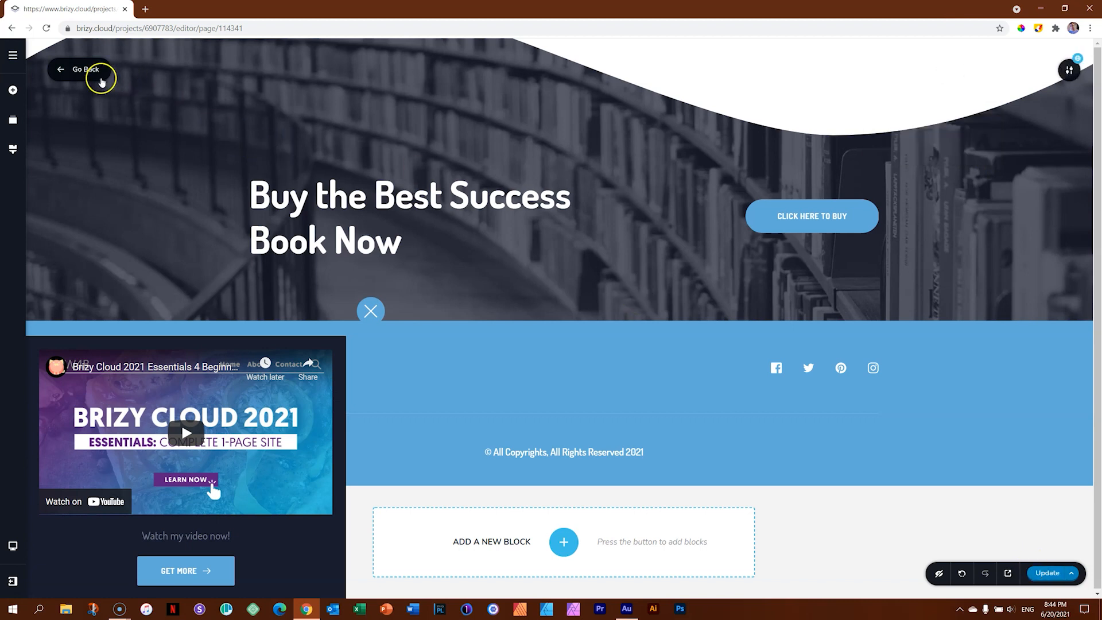
Return from the popup to the page editor, update the page and open its live preview.
{"action": "left_click", "coordinate": [98, 76]}
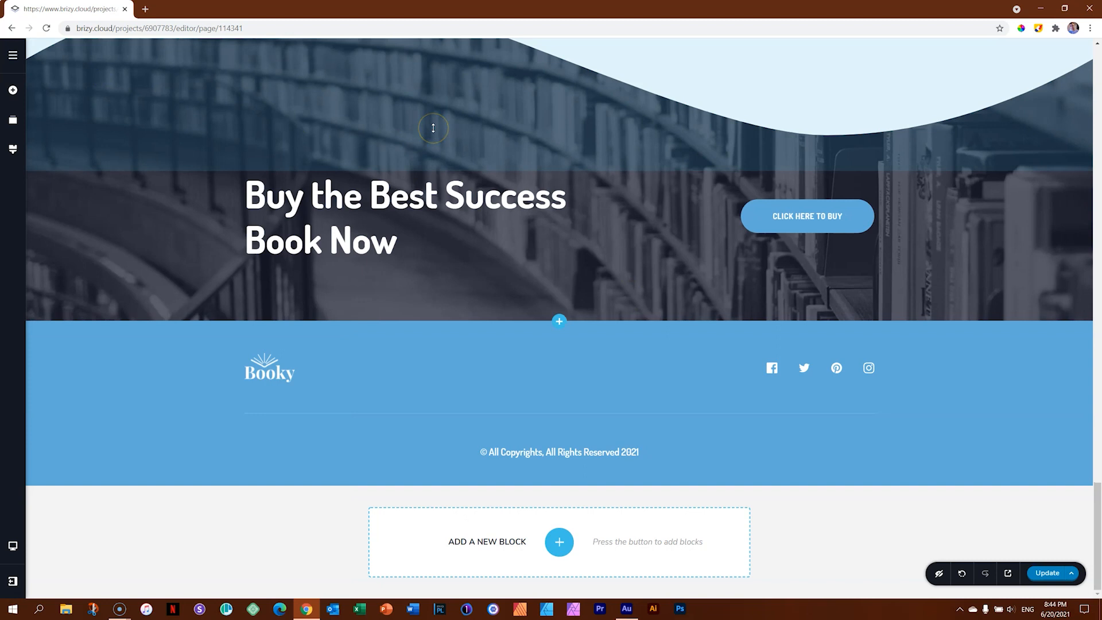
{"action": "left_click", "coordinate": [1041, 573]}
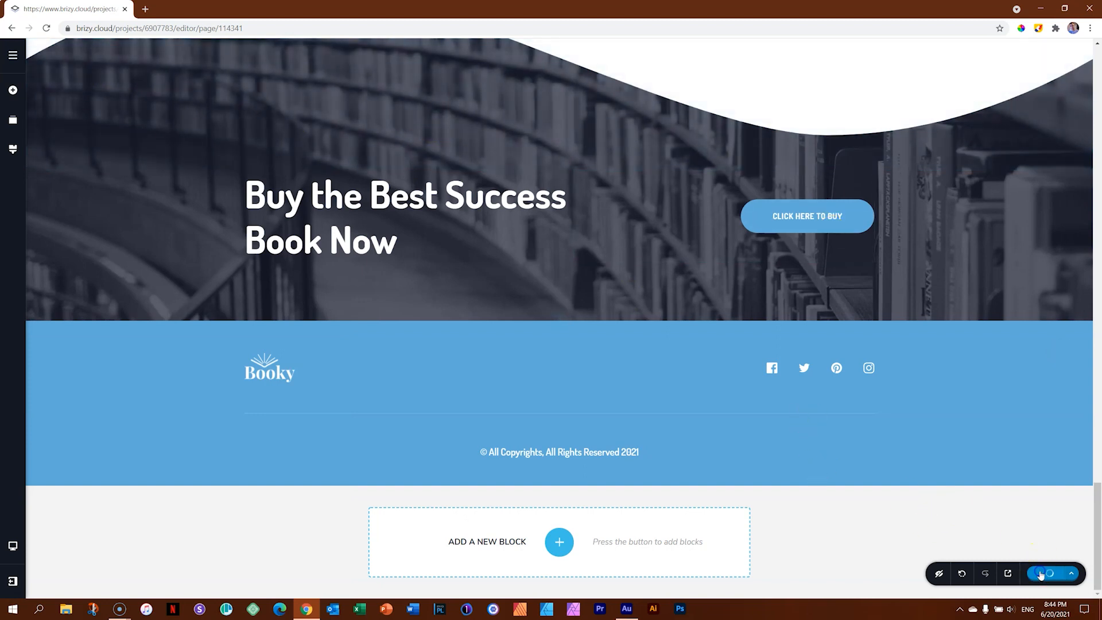
{"action": "left_click", "coordinate": [1008, 573]}
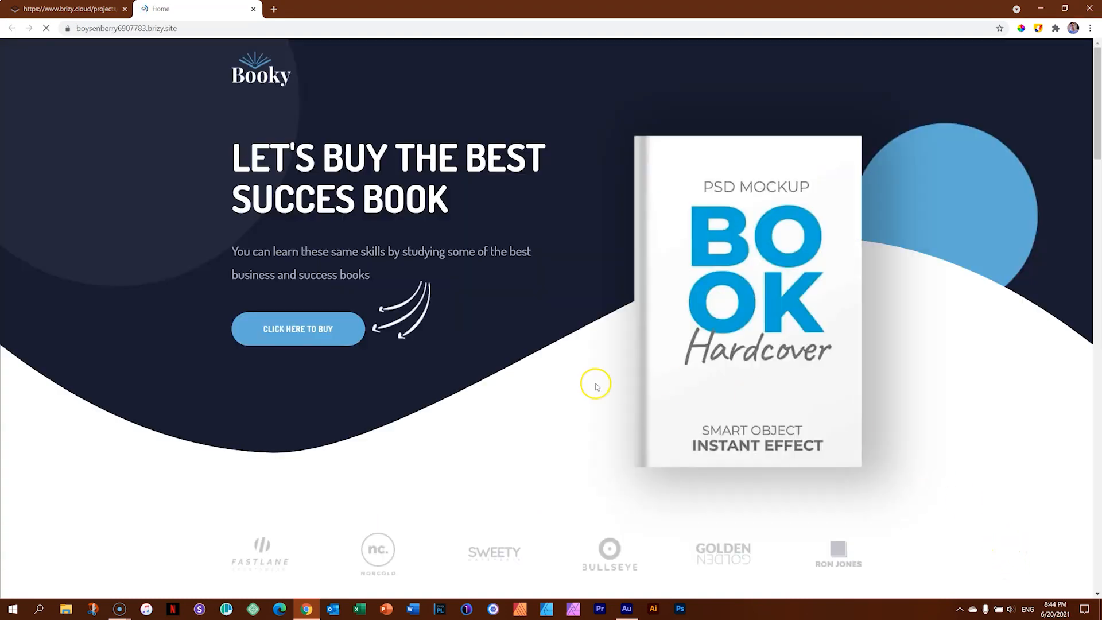
Open the popup from the hero section's Click Here to Buy button, check it while scrolling the whole live page, and close it.
{"action": "left_click", "coordinate": [323, 325]}
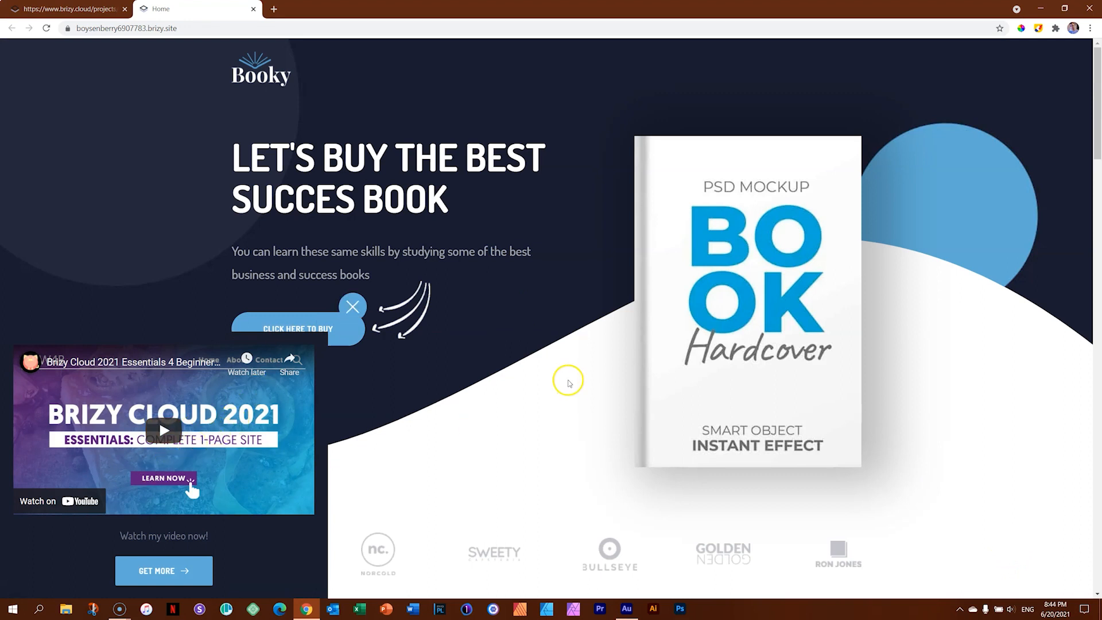
{"action": "scroll", "coordinate": [567, 379], "scroll_direction": "down", "scroll_amount": 15}
{"action": "scroll", "coordinate": [569, 380], "scroll_direction": "down", "scroll_amount": 15}
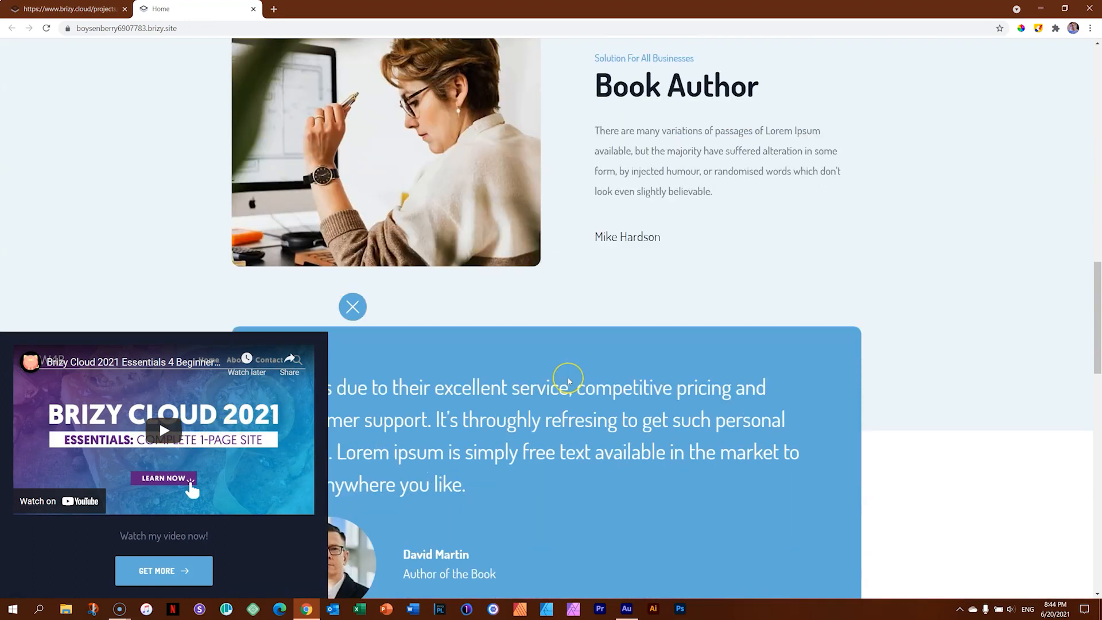
{"action": "scroll", "coordinate": [570, 382], "scroll_direction": "down", "scroll_amount": 2}
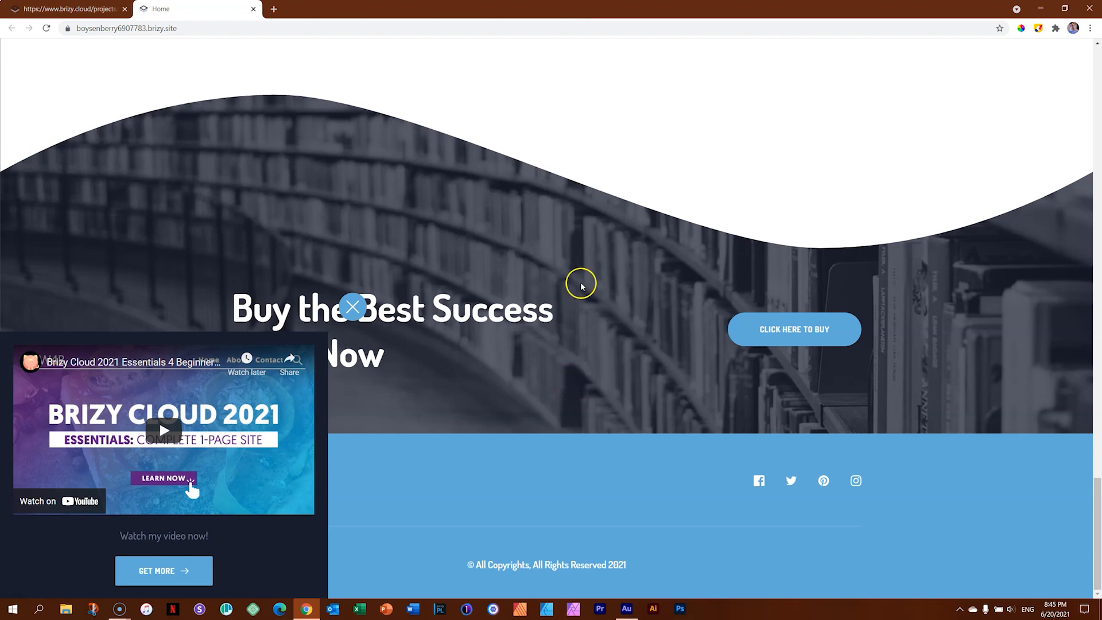
{"action": "scroll", "coordinate": [581, 281], "scroll_direction": "up", "scroll_amount": 7}
{"action": "scroll", "coordinate": [597, 289], "scroll_direction": "up", "scroll_amount": 7}
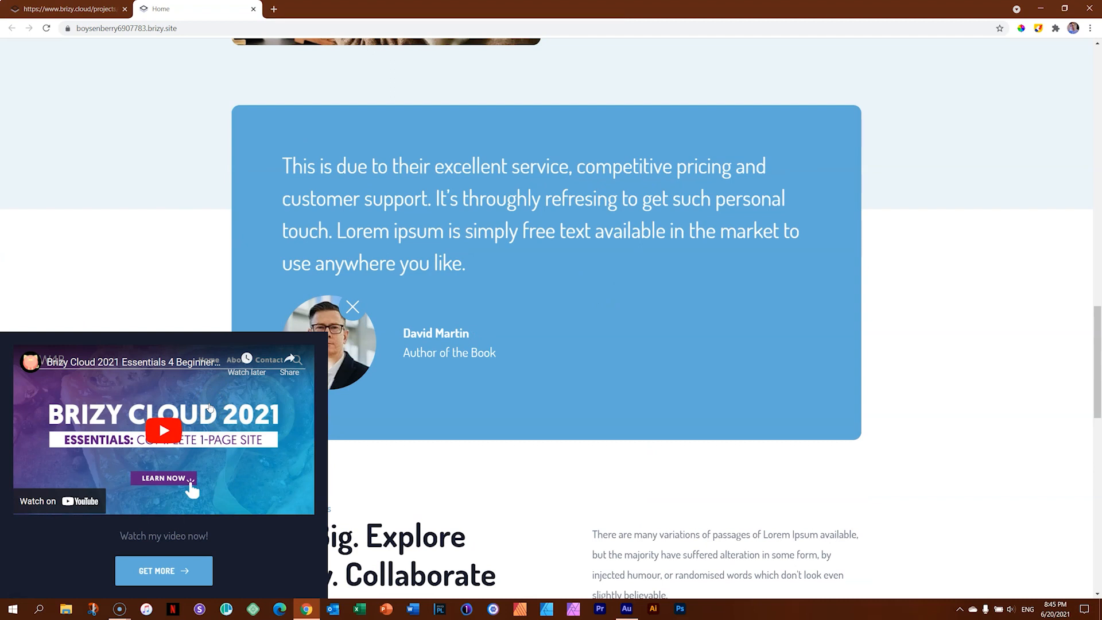
{"action": "scroll", "coordinate": [756, 352], "scroll_direction": "up", "scroll_amount": 12}
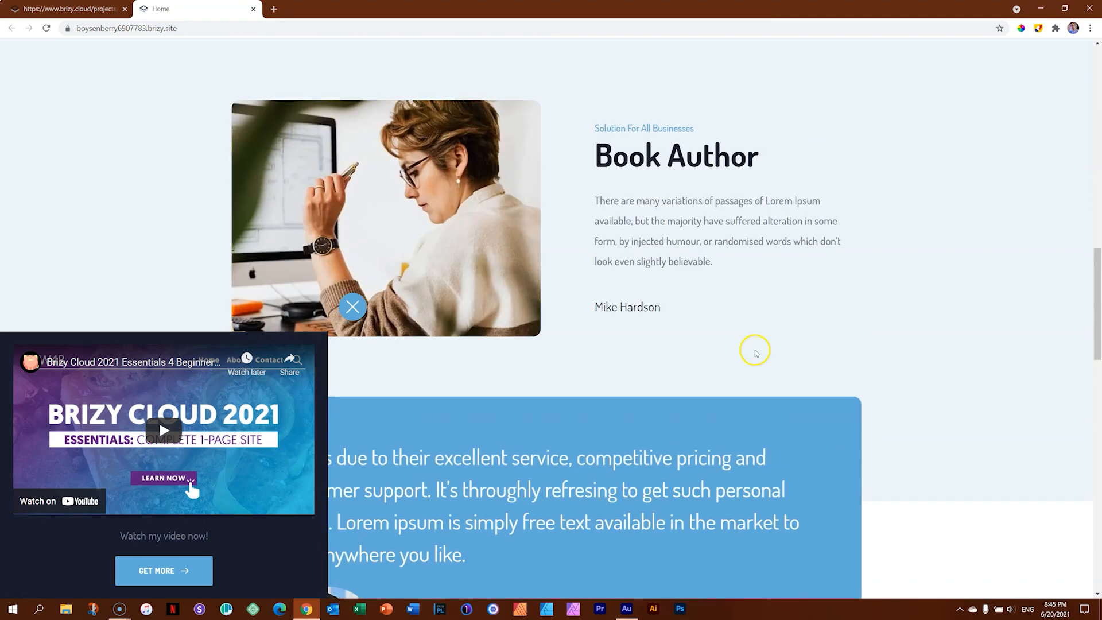
{"action": "scroll", "coordinate": [768, 361], "scroll_direction": "up", "scroll_amount": 5}
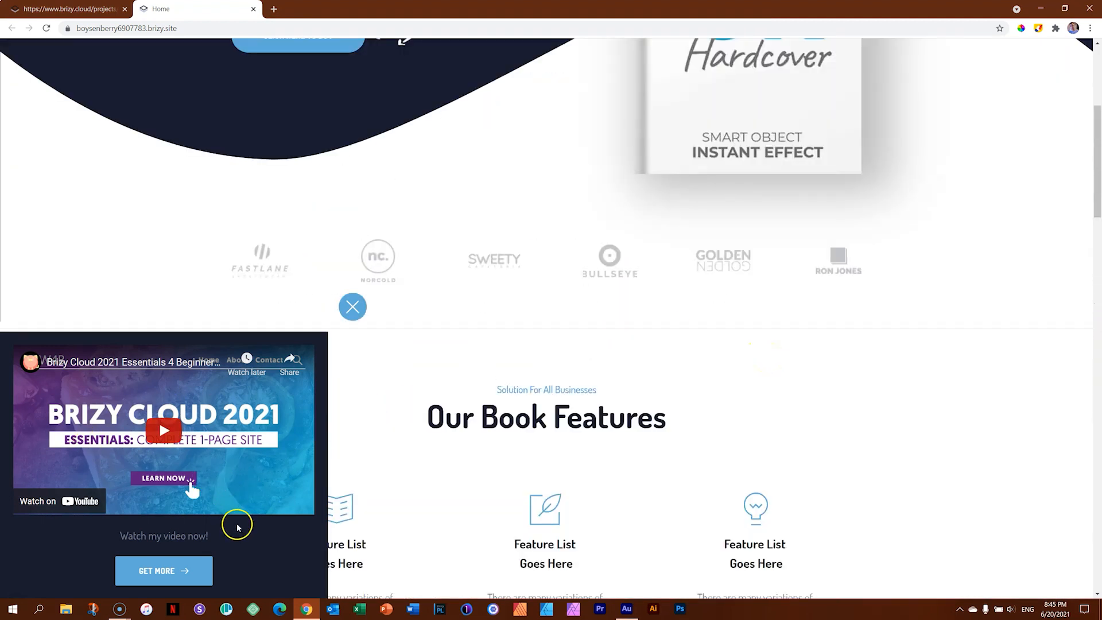
{"action": "left_click", "coordinate": [352, 307]}
{"action": "scroll", "coordinate": [801, 363], "scroll_direction": "up", "scroll_amount": 3}
{"action": "scroll", "coordinate": [801, 363], "scroll_direction": "up", "scroll_amount": 1}
{"action": "scroll", "coordinate": [802, 362], "scroll_direction": "up", "scroll_amount": 2}
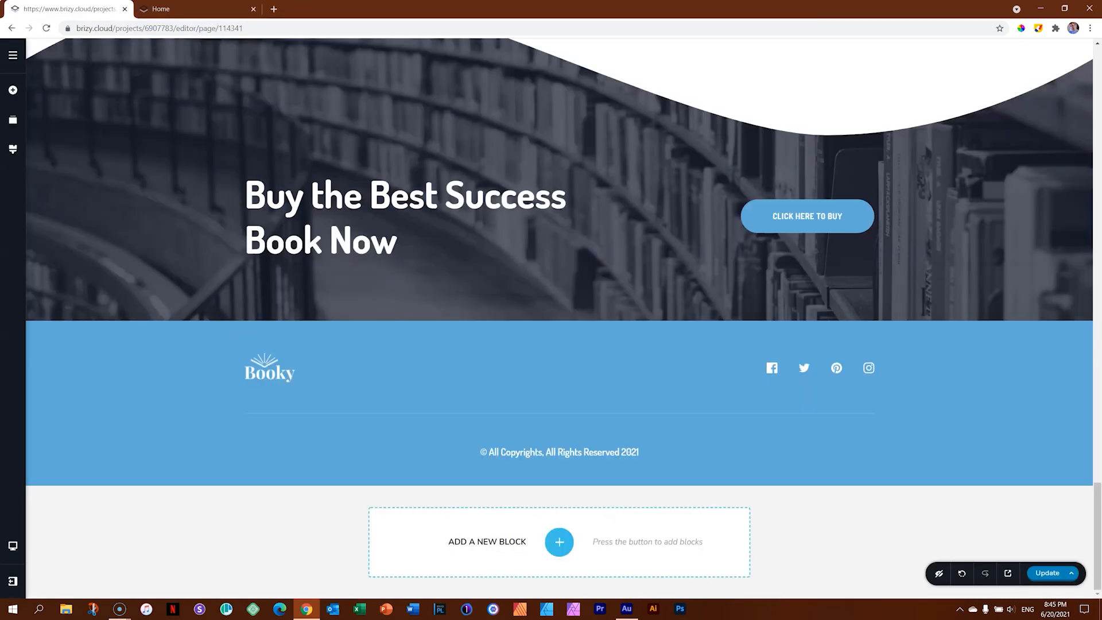
Leave the page editor for the Brizy Cloud dashboard and show only the Popups projects.
{"action": "left_click", "coordinate": [69, 9]}
{"action": "left_click", "coordinate": [13, 581]}
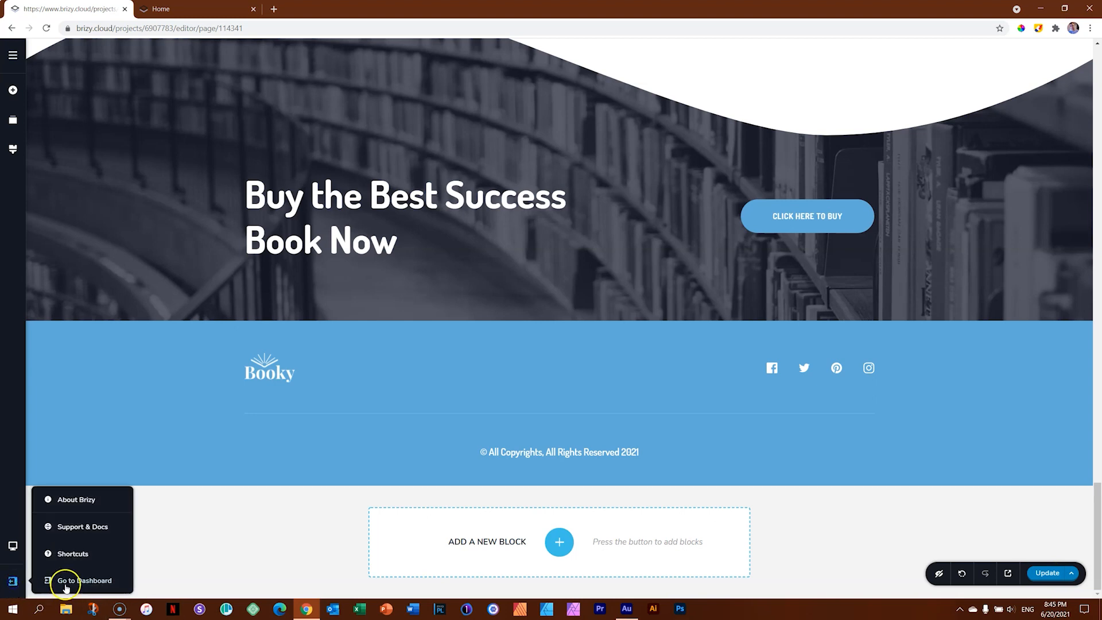
{"action": "left_click", "coordinate": [67, 582]}
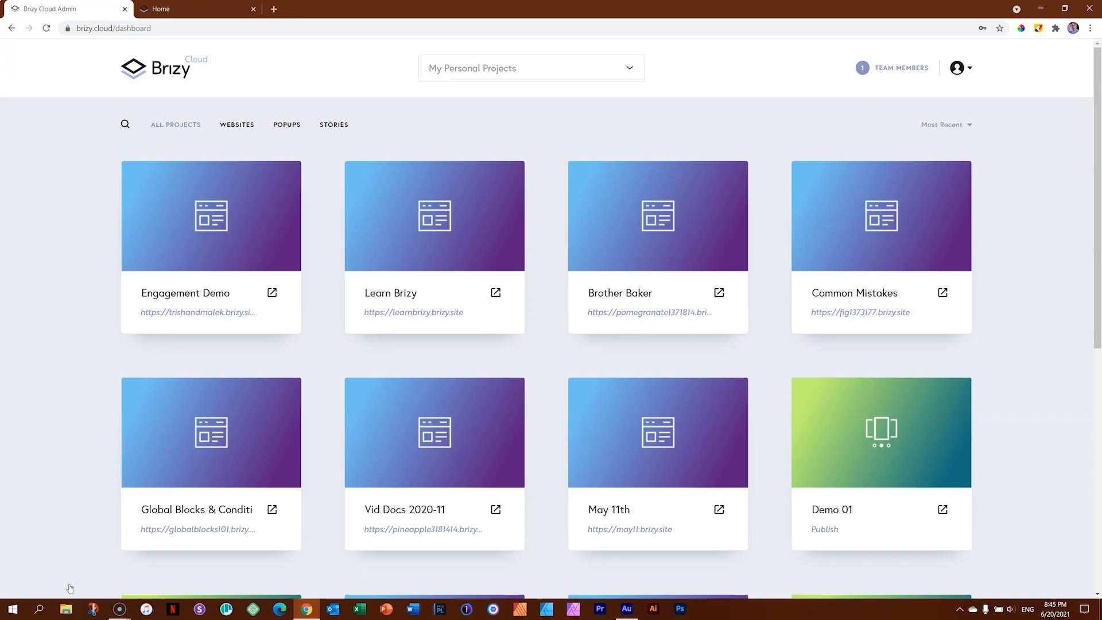
{"action": "left_click", "coordinate": [286, 126]}
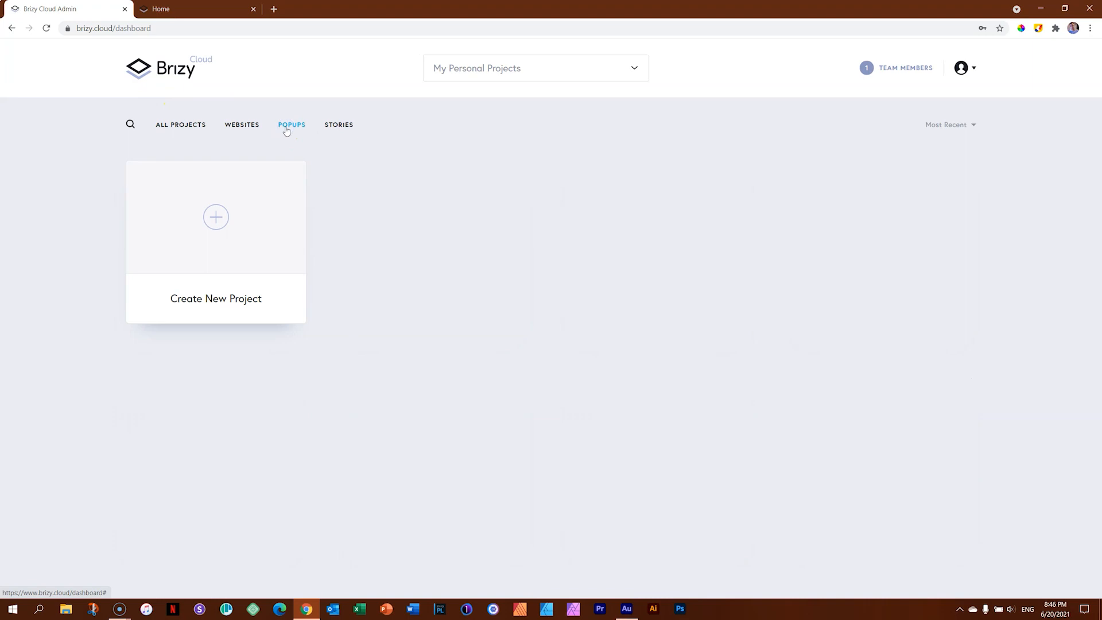